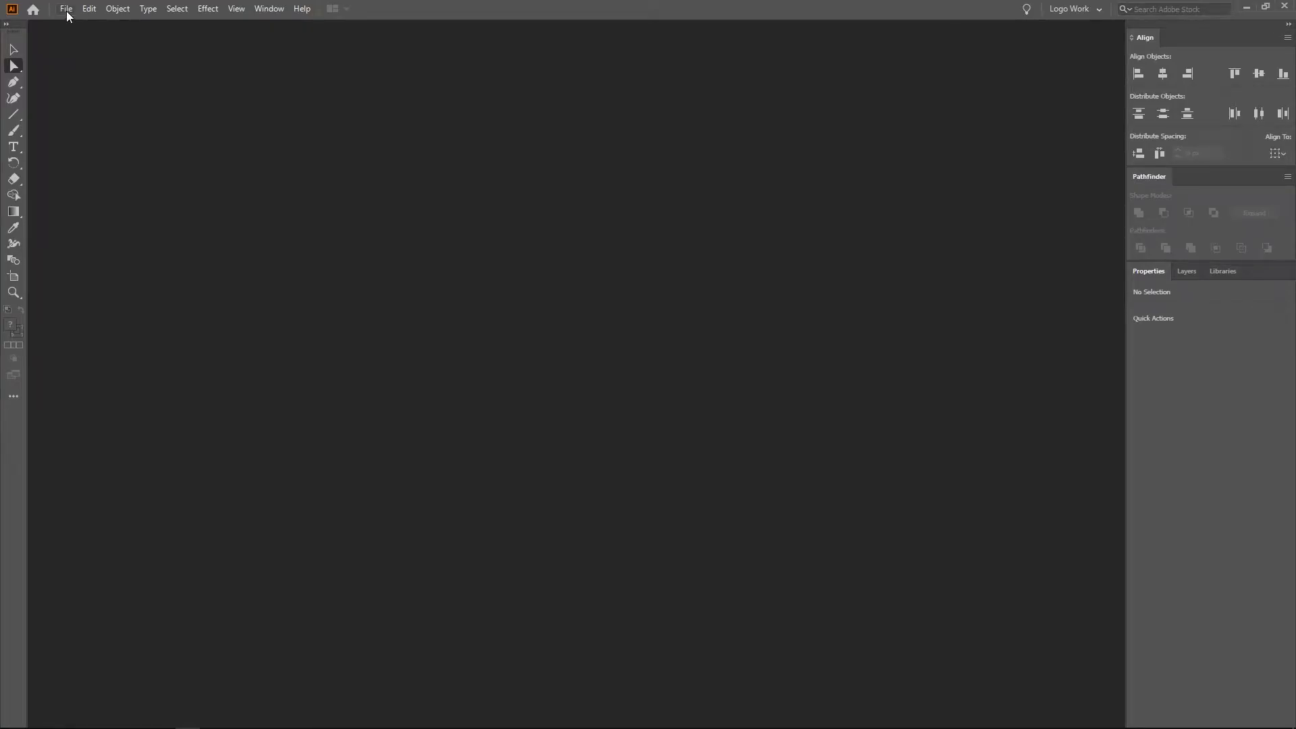
Create a new document 5000 px wide and 5000 px high.
click(66, 9)
click(81, 21)
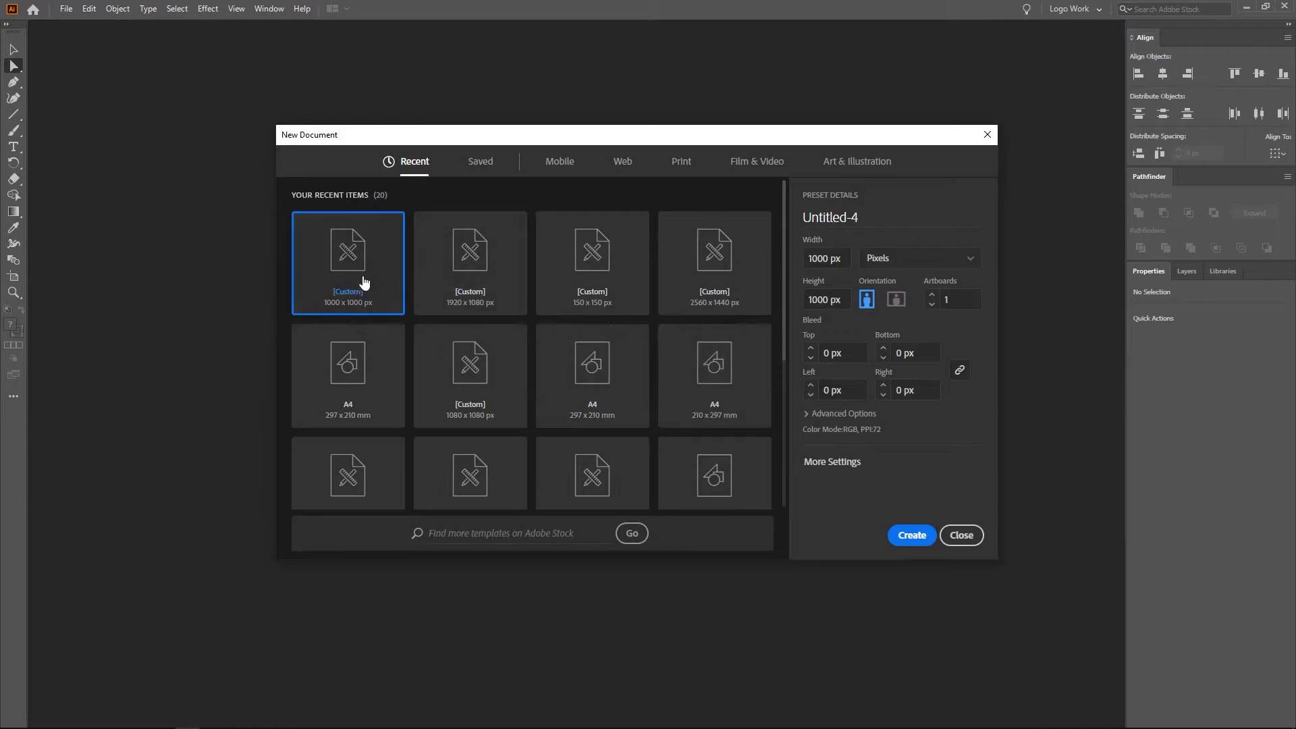
double_click(825, 259)
text(5000)
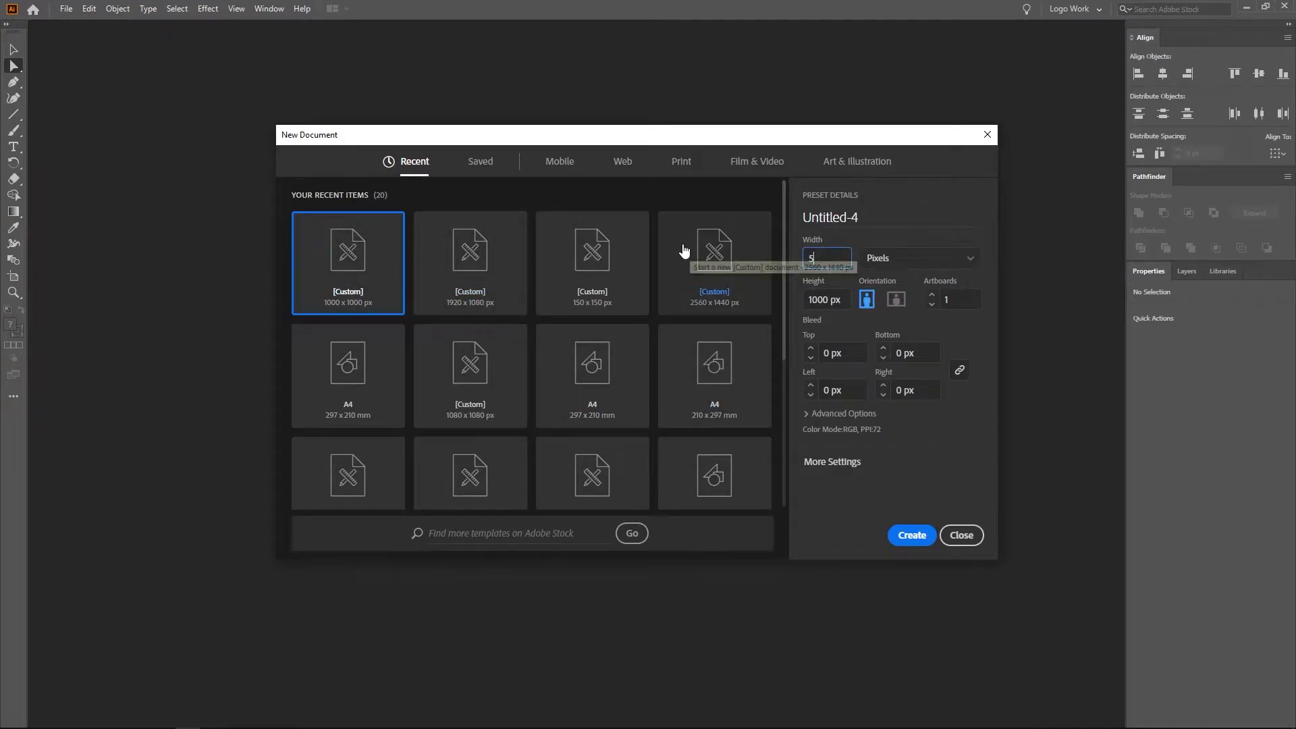
key(Tab)
text(5000)
key(Return)
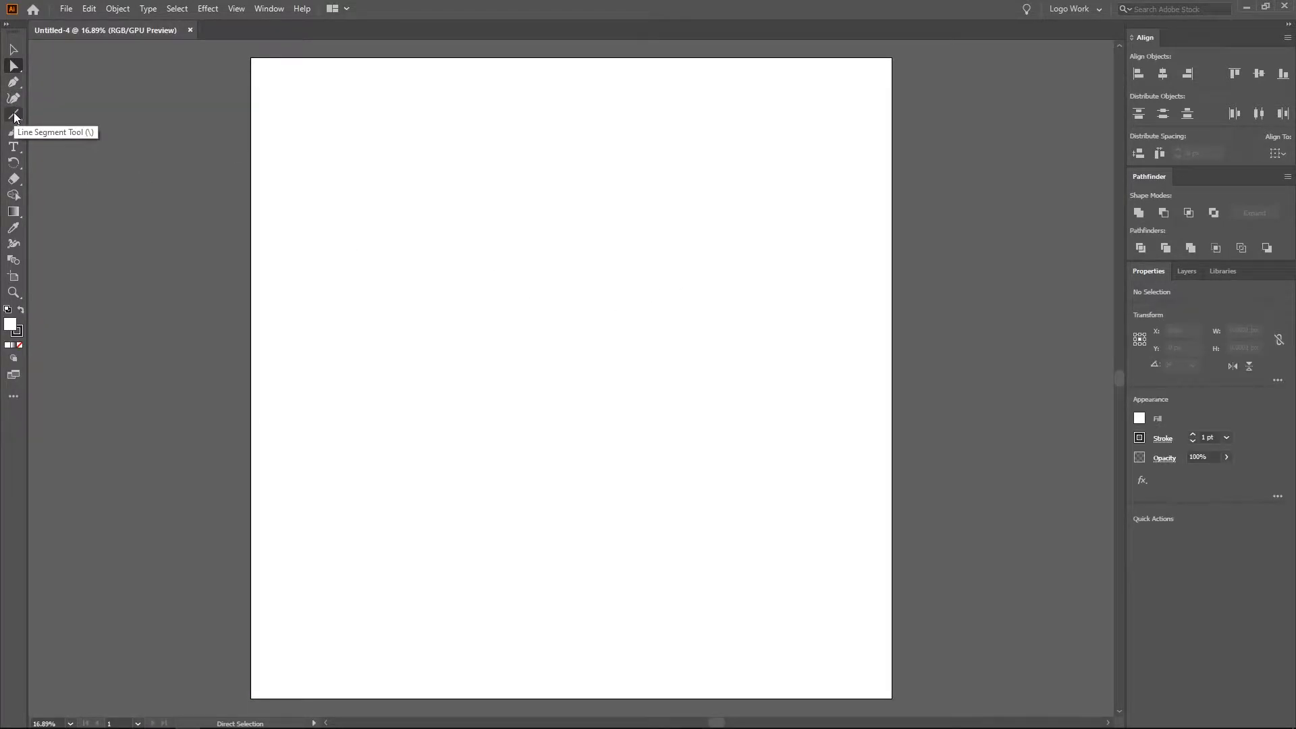
Draw a horizontal line about 2337 px long near the artboard's top and duplicate it about 2705 px straight below.
click(14, 117)
drag(430, 129, 730, 127)
click(15, 54)
drag(522, 129, 533, 480)
Set the stroke weight of both horizontal lines to 4 pt.
drag(446, 100, 669, 491)
scroll(635, 292, up, 1)
click(1194, 435)
click(1194, 435)
click(930, 359)
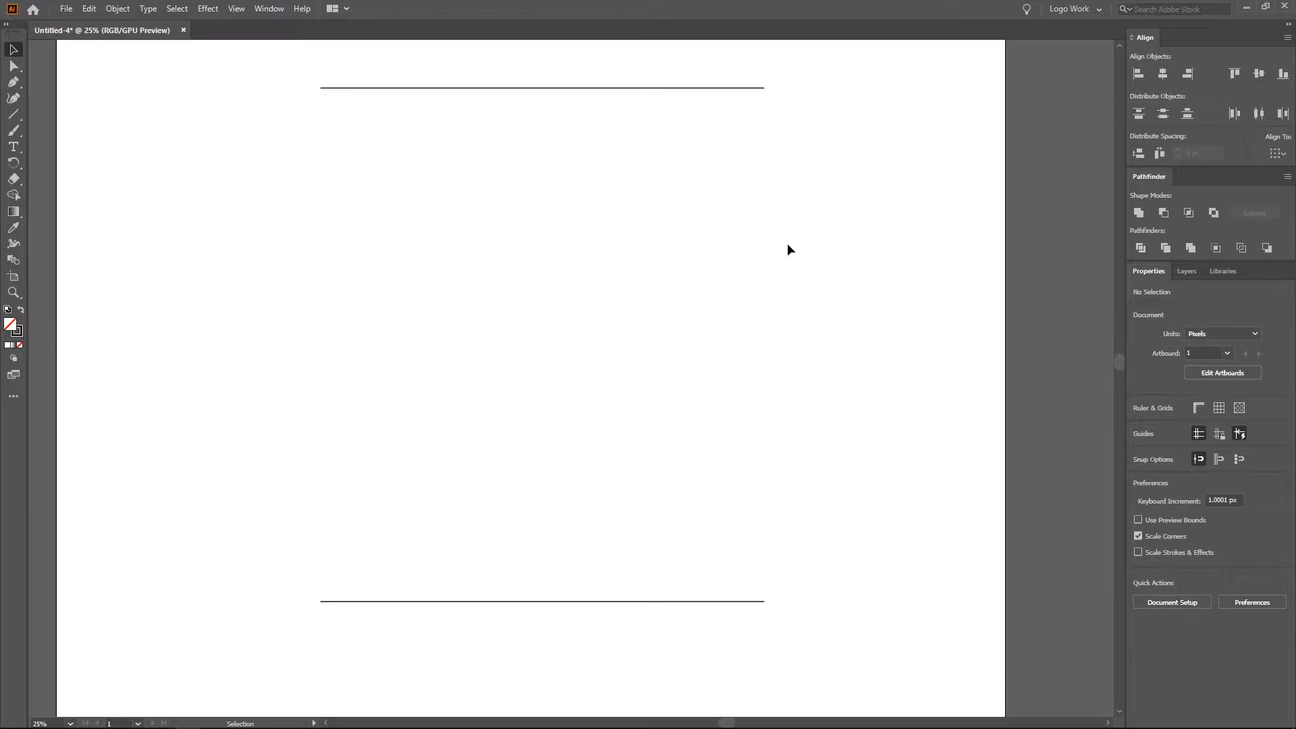
Blend the upper line with the lower line using 50 specified steps.
click(15, 262)
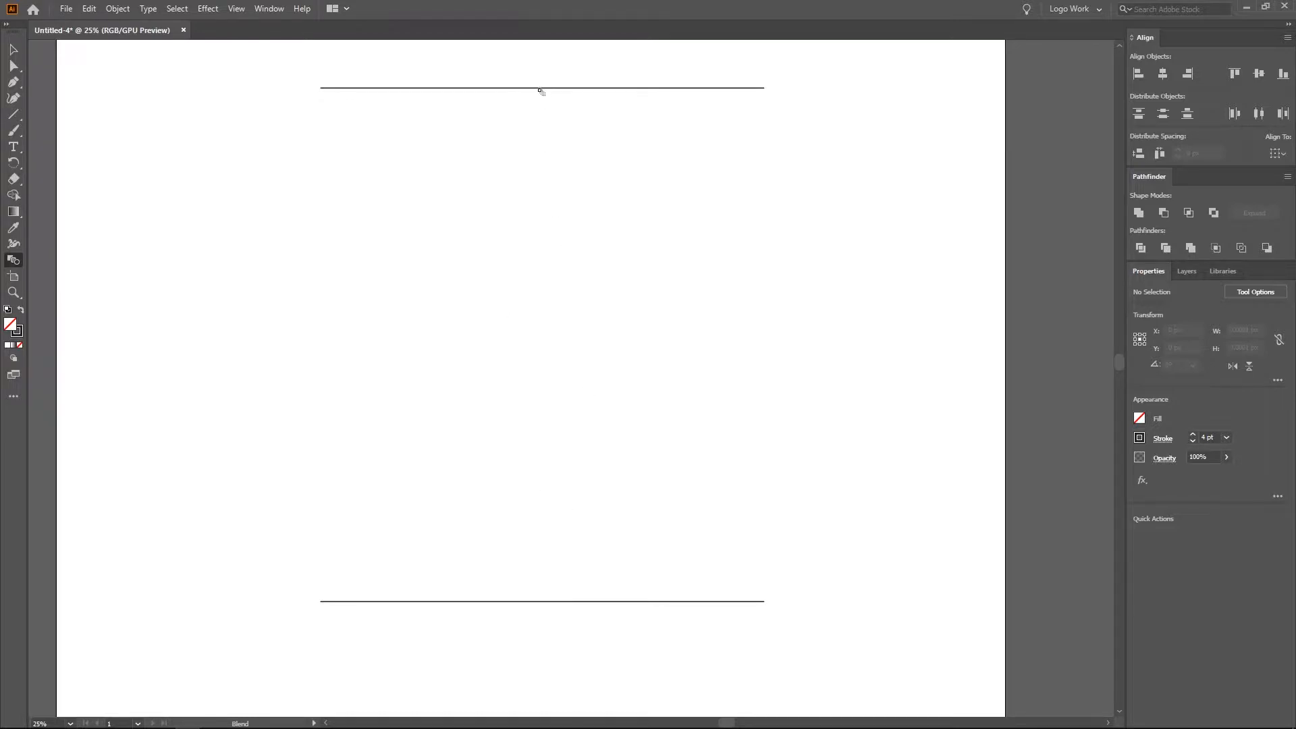
click(579, 602)
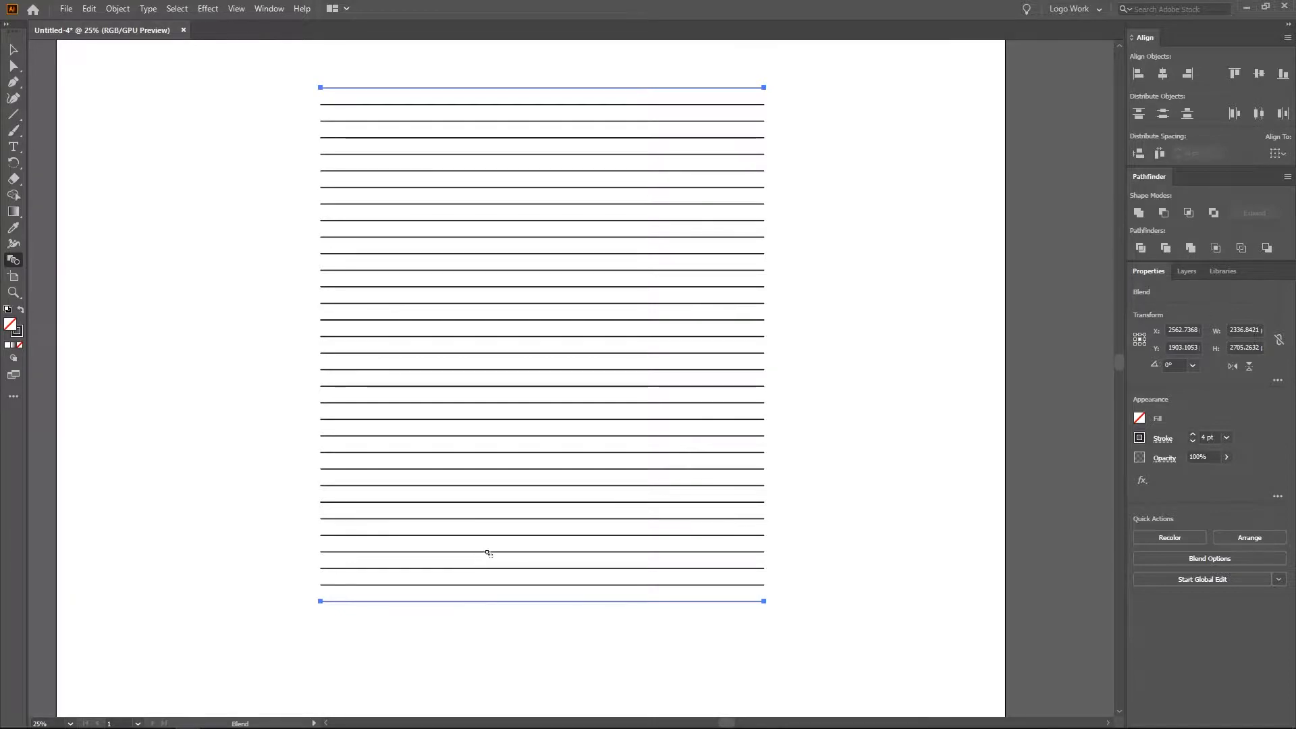
double_click(13, 260)
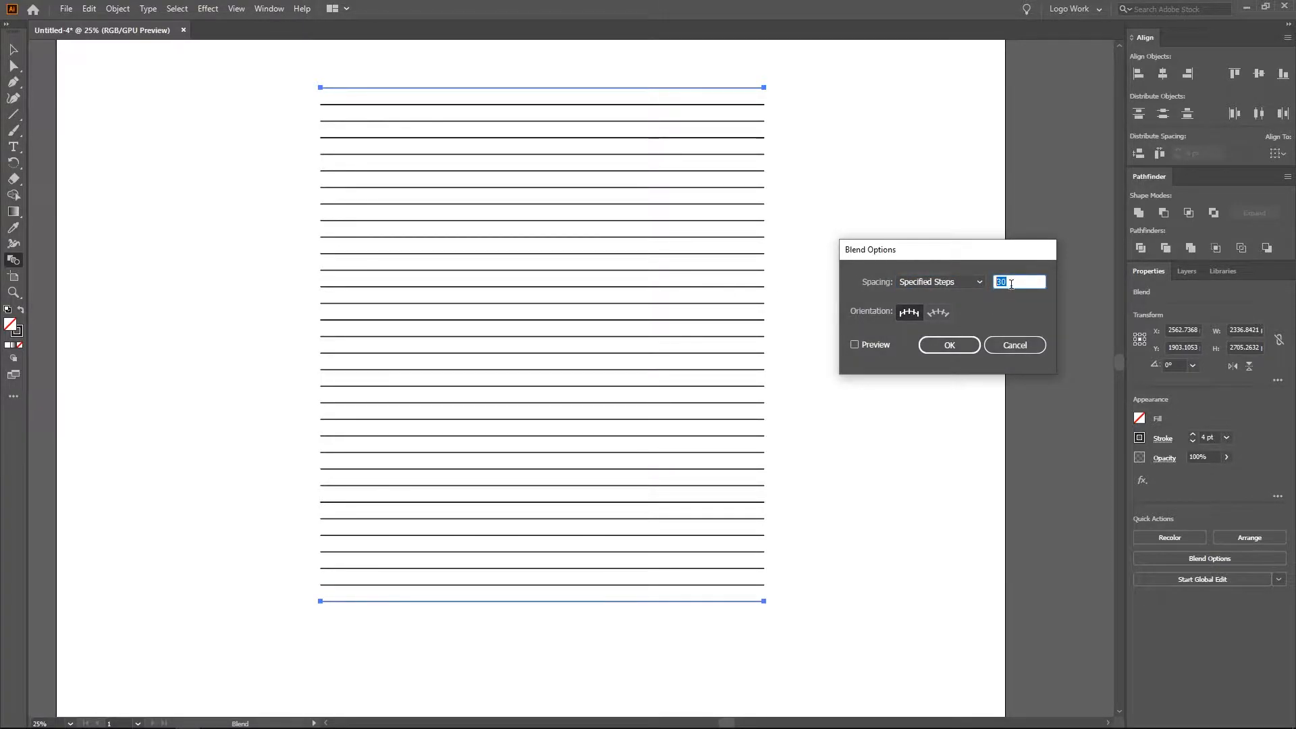
text(50)
click(855, 344)
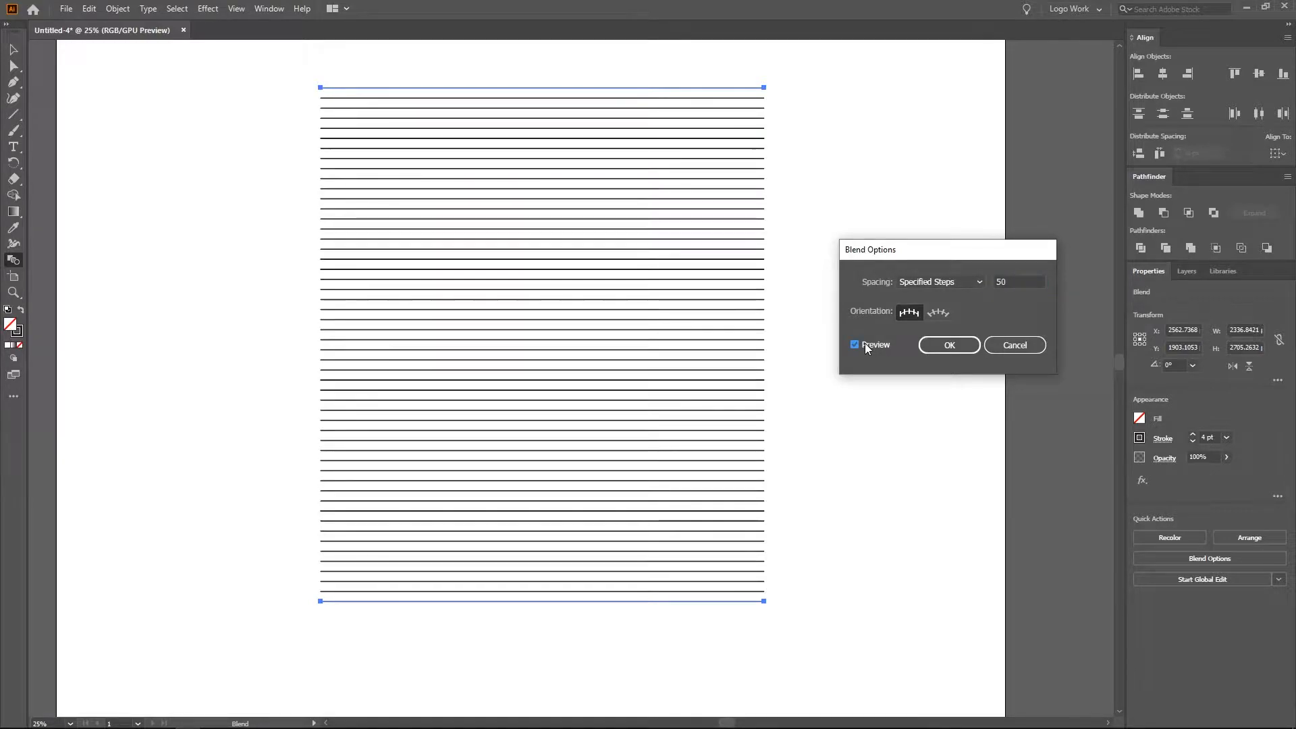
click(944, 346)
Select the line blend and start an Envelope Distort mesh on it with the preview on.
click(13, 49)
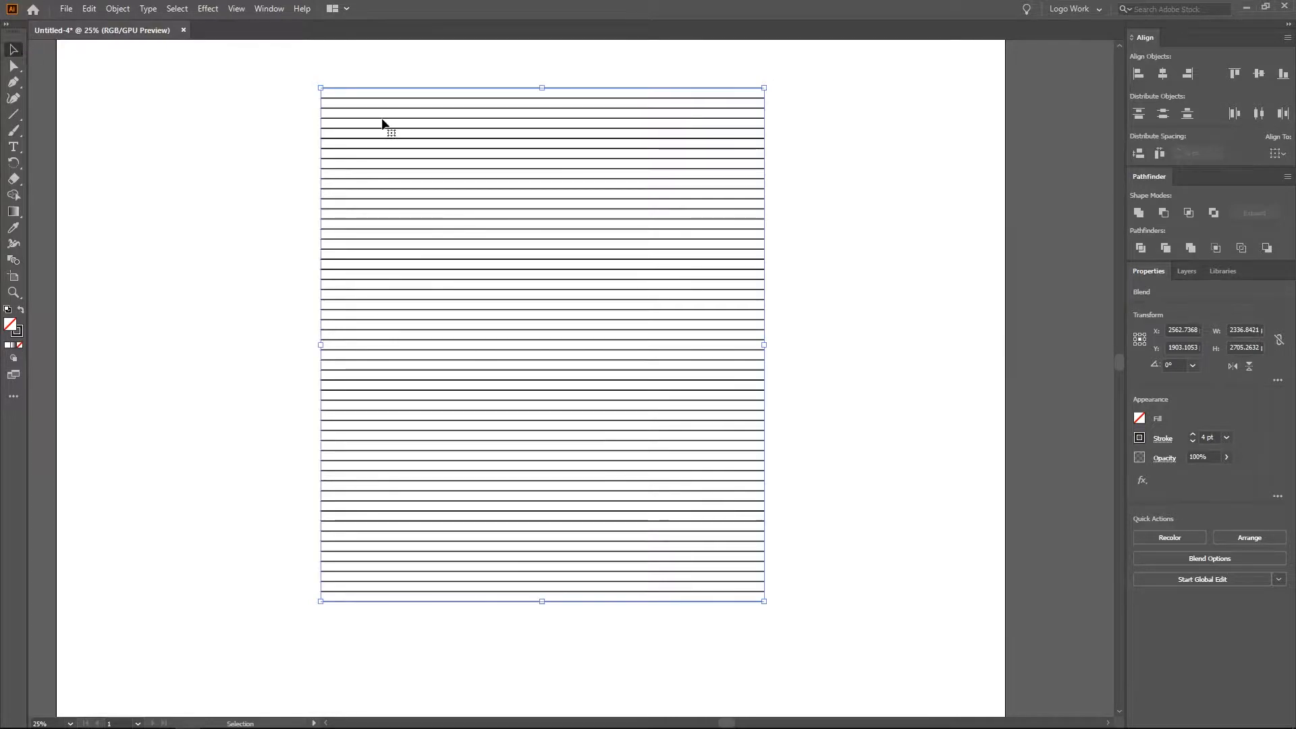
click(365, 65)
drag(368, 63, 599, 618)
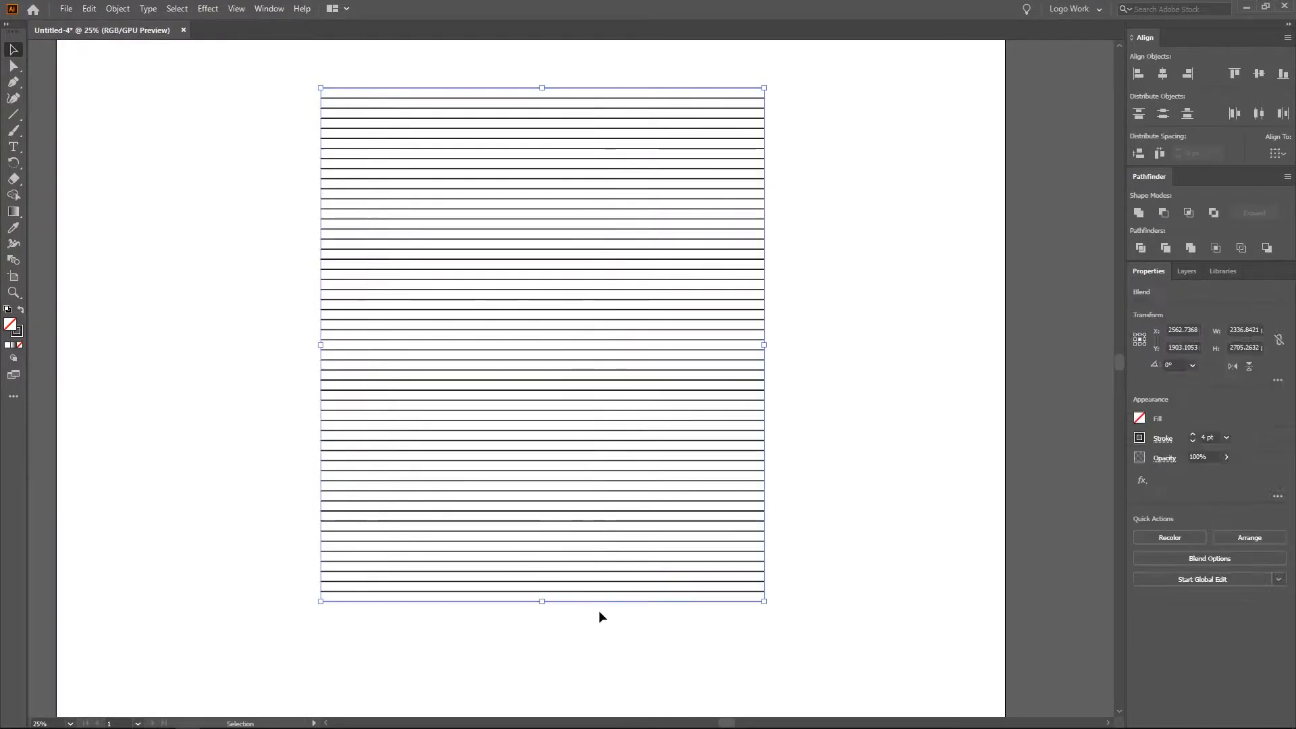
click(122, 10)
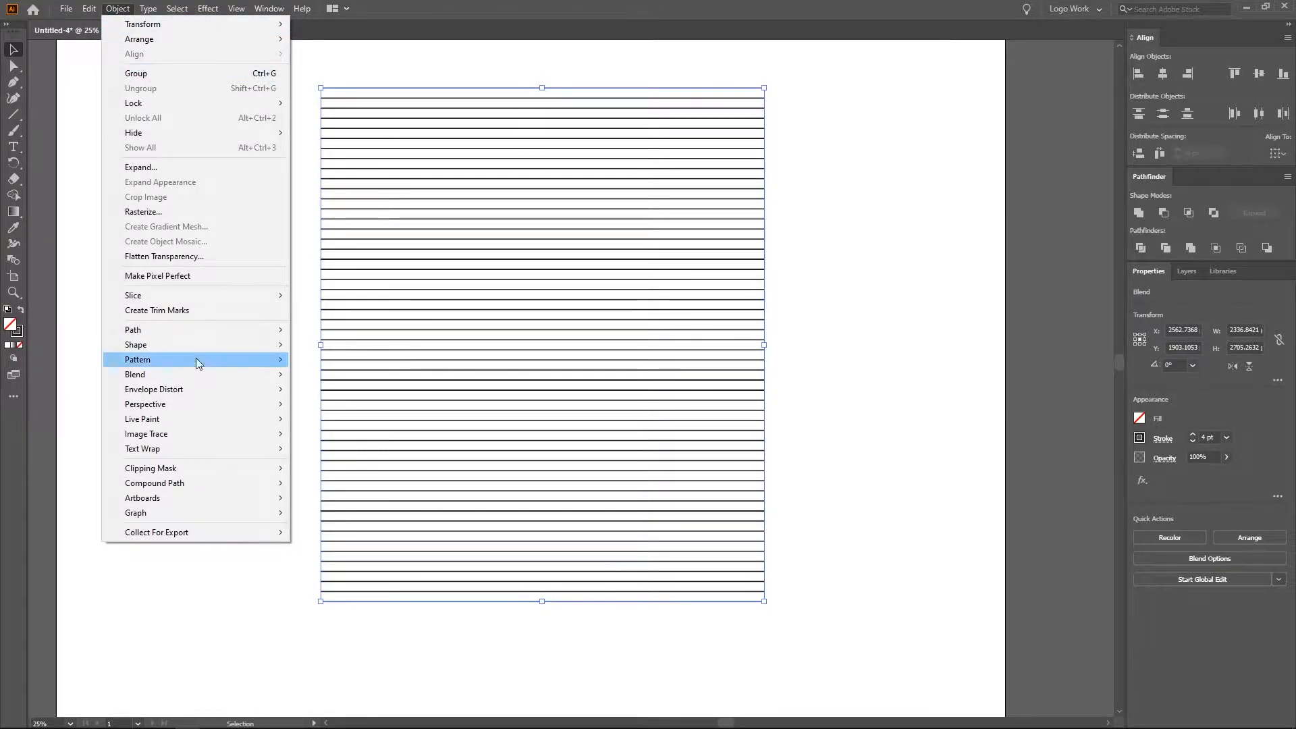
mouse_move(197, 390)
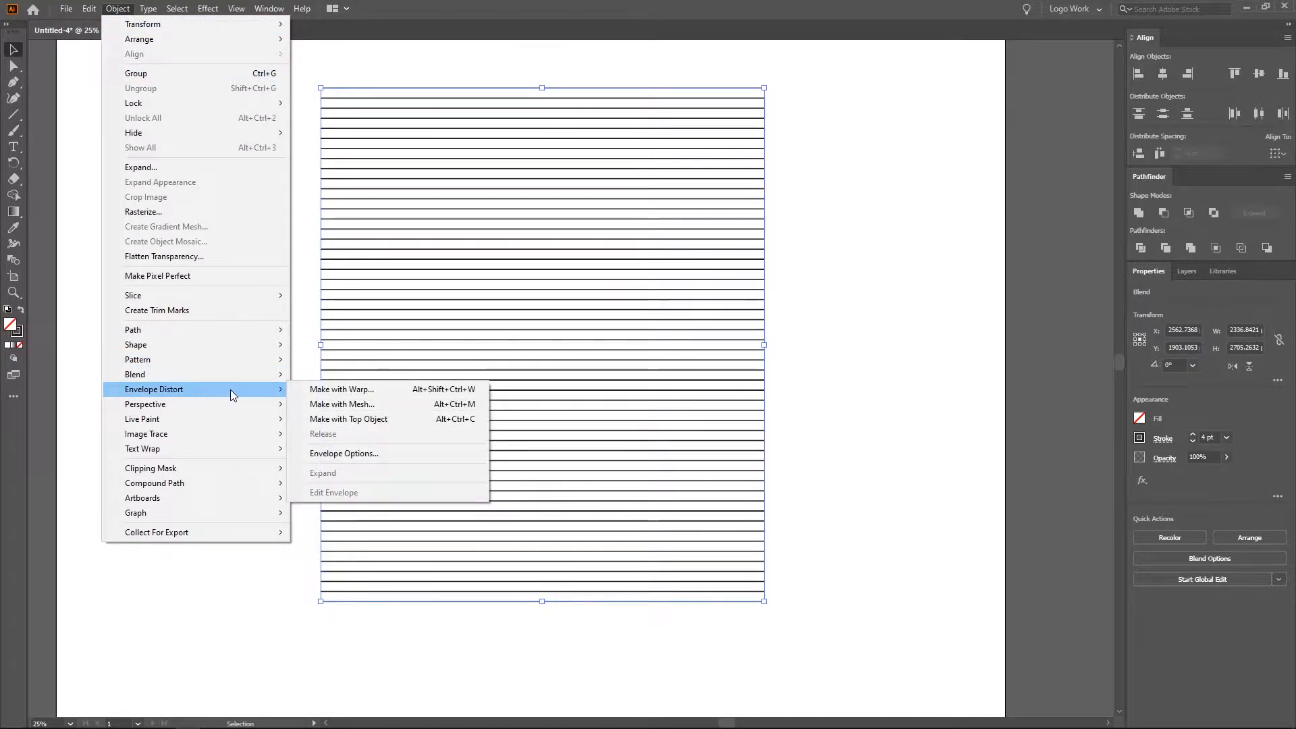
click(348, 405)
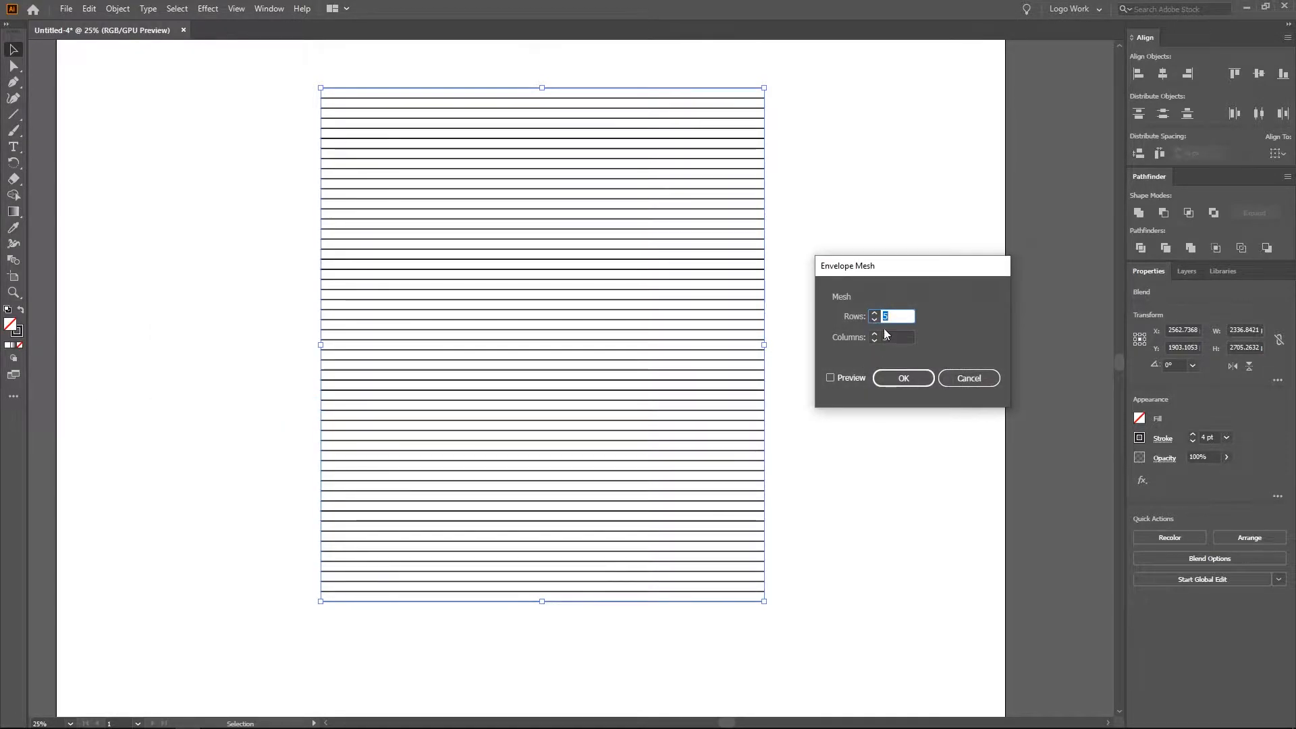
click(829, 379)
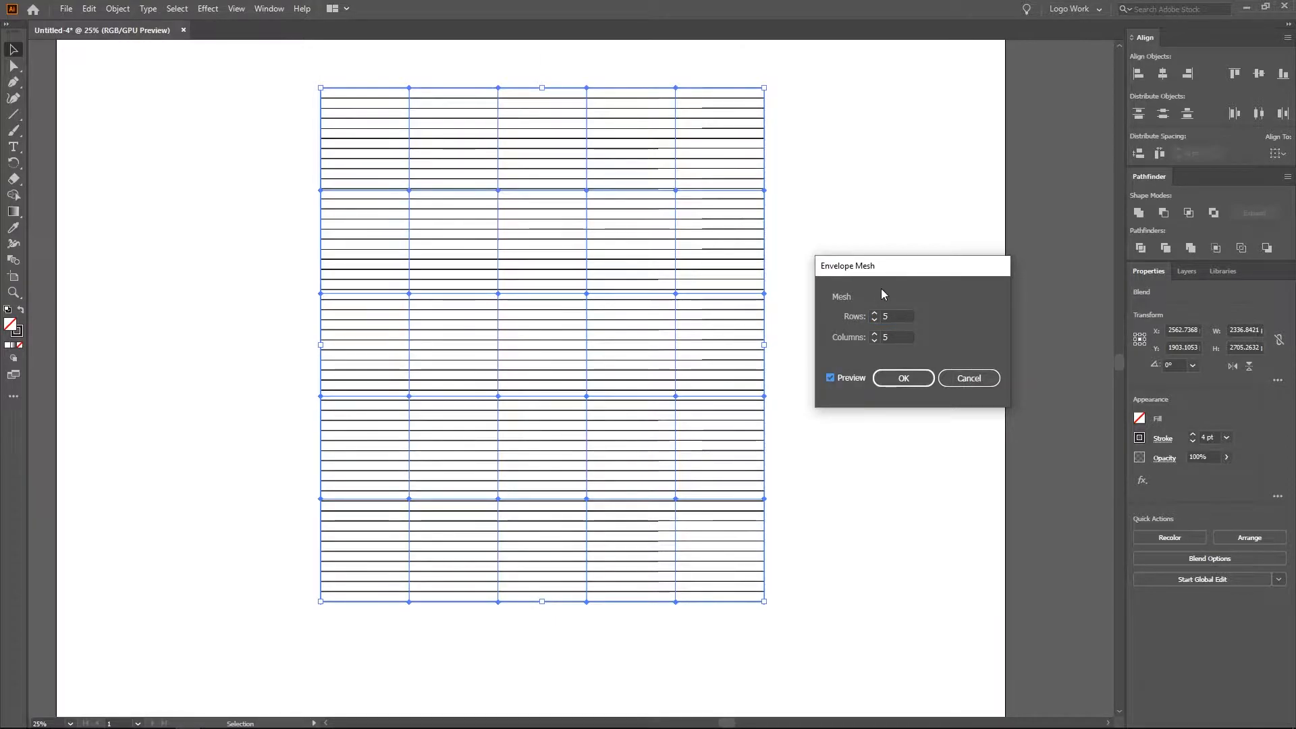
Try the envelope mesh with 8 rows.
click(875, 312)
click(875, 312)
click(875, 313)
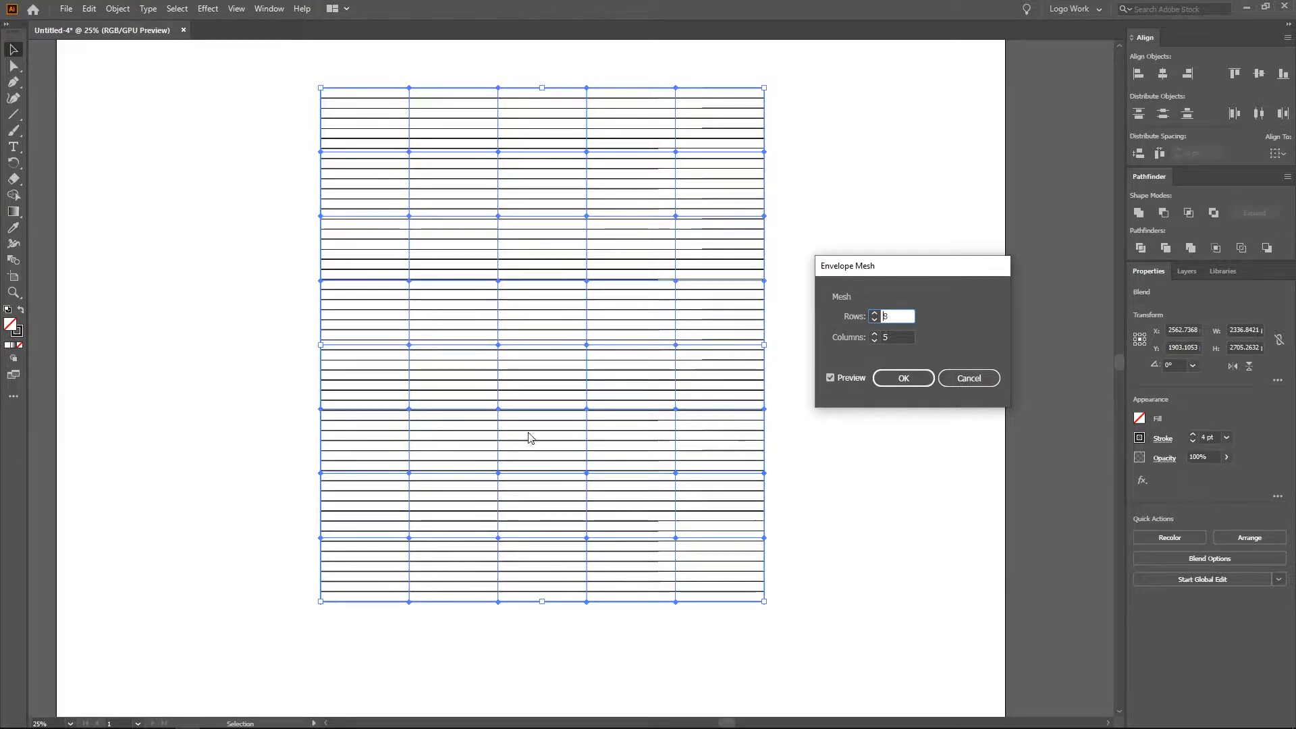
Set the envelope mesh to 5 rows, keep 5 columns, and apply it to the blend.
click(875, 320)
click(876, 320)
click(875, 320)
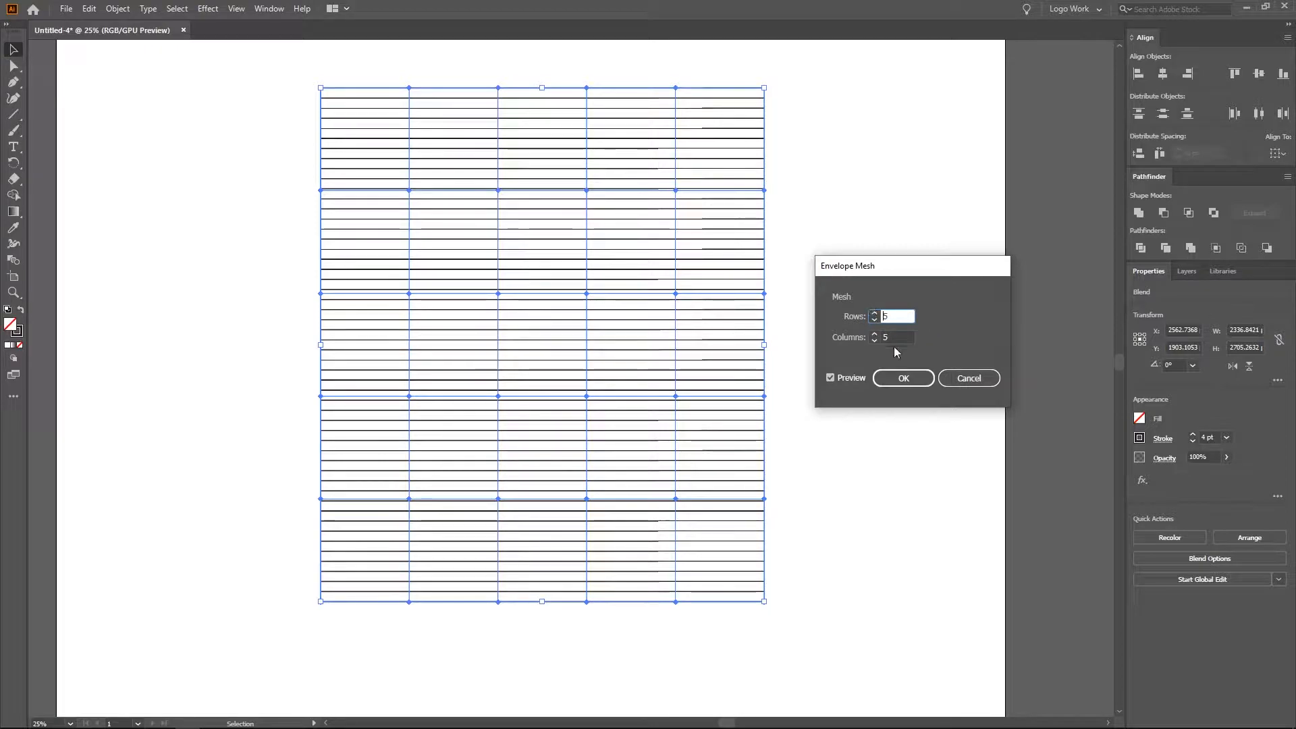
click(903, 377)
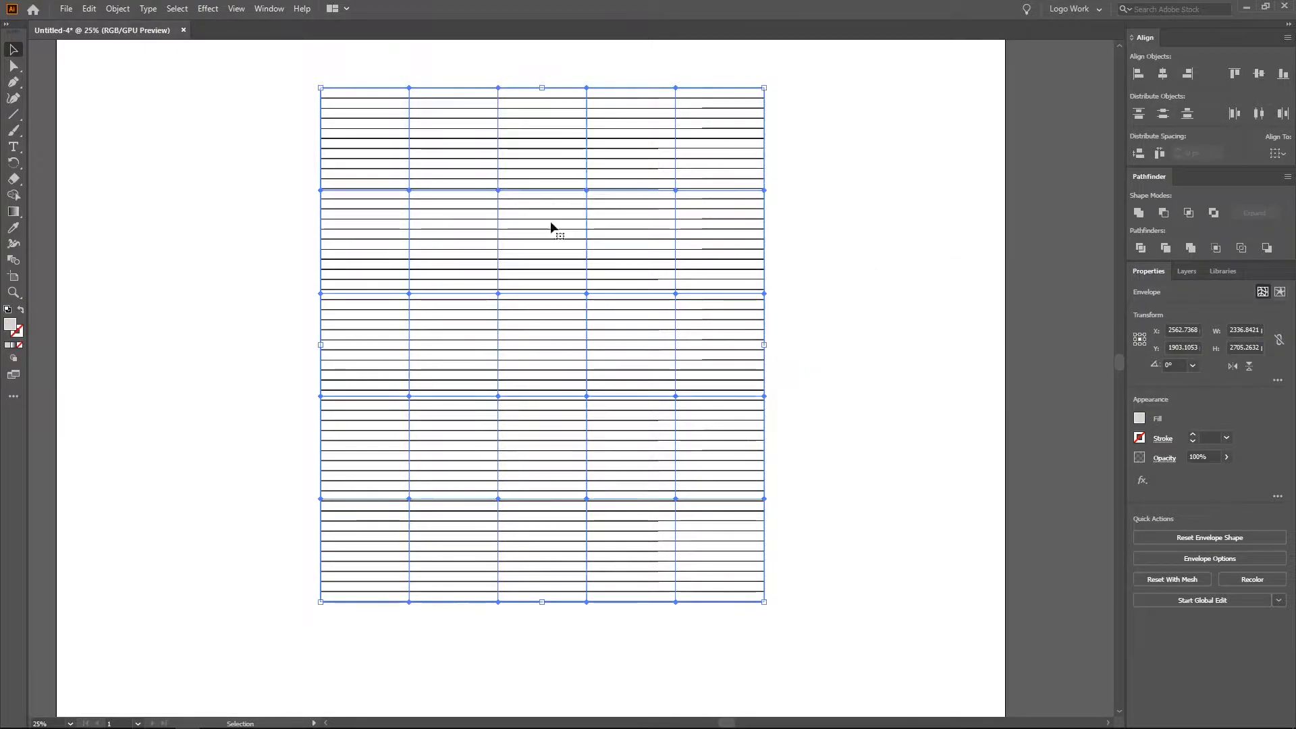
Pull the interior mesh points in the right half of the envelope out of line to bend the lines into waves.
click(13, 65)
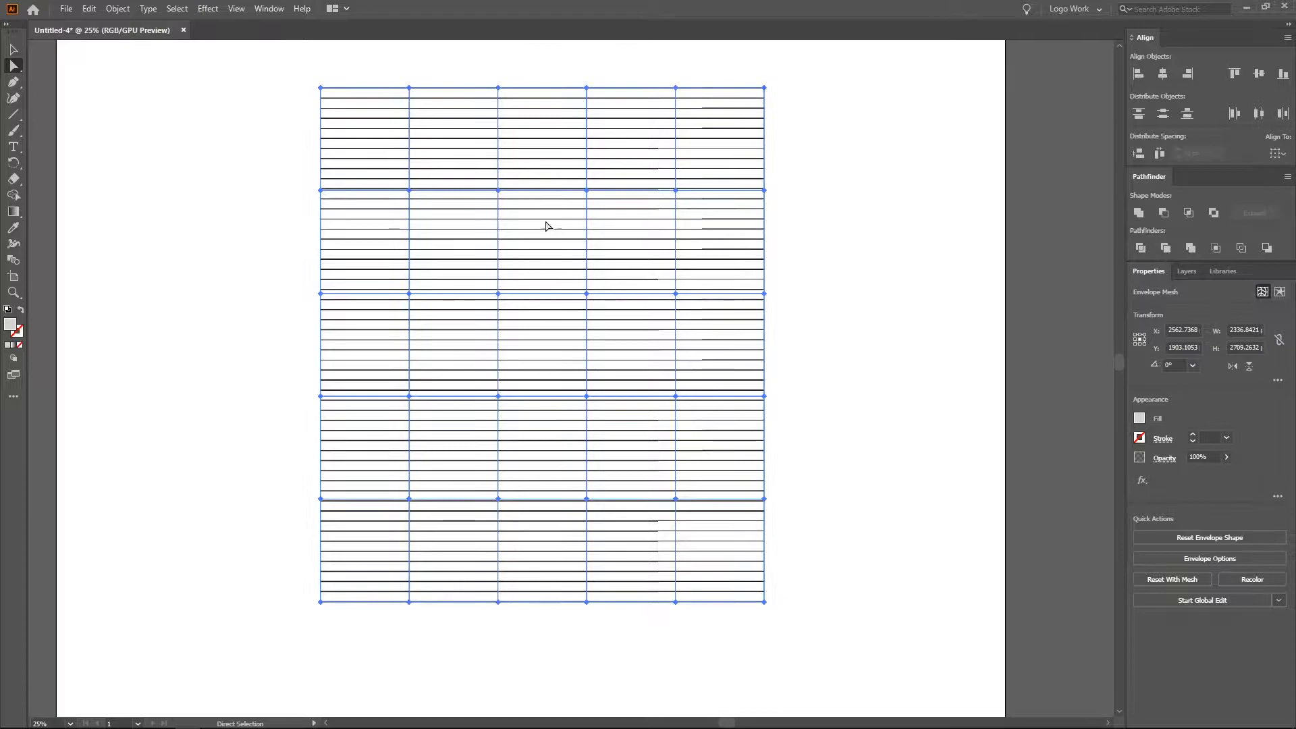
drag(676, 190, 689, 156)
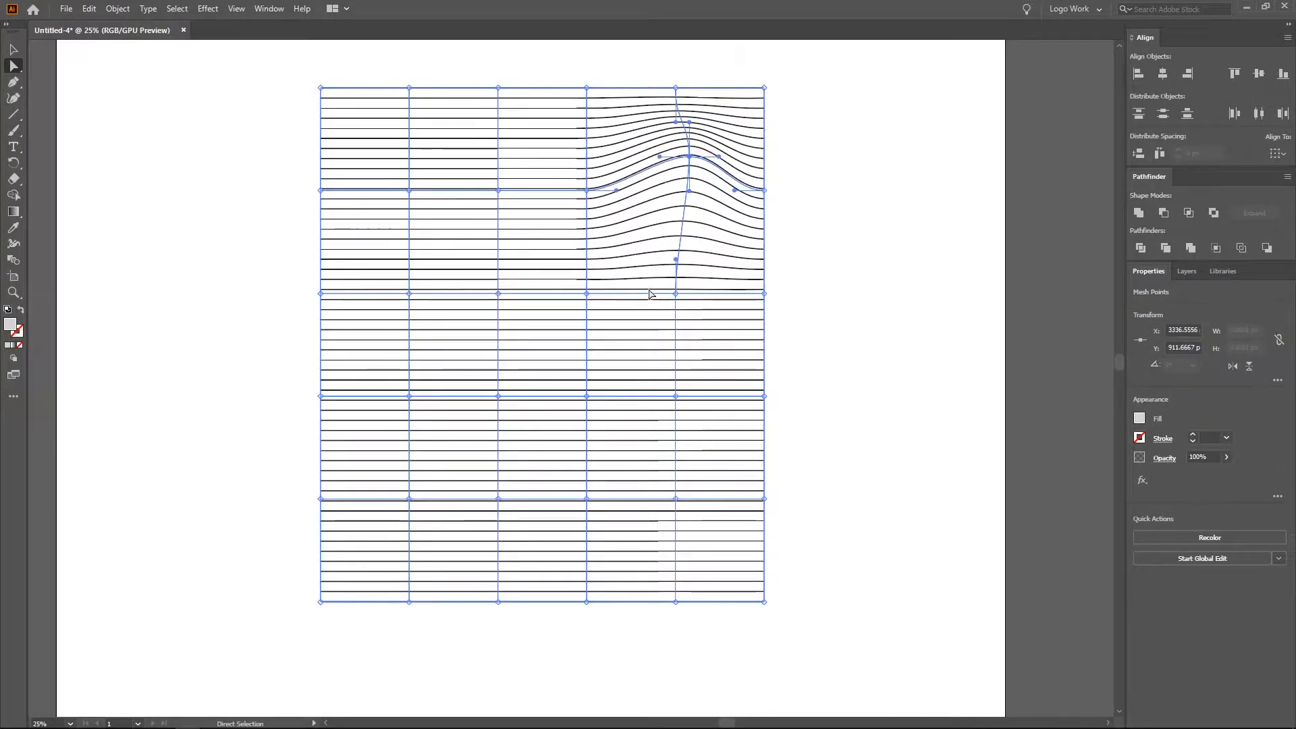
drag(676, 293, 648, 222)
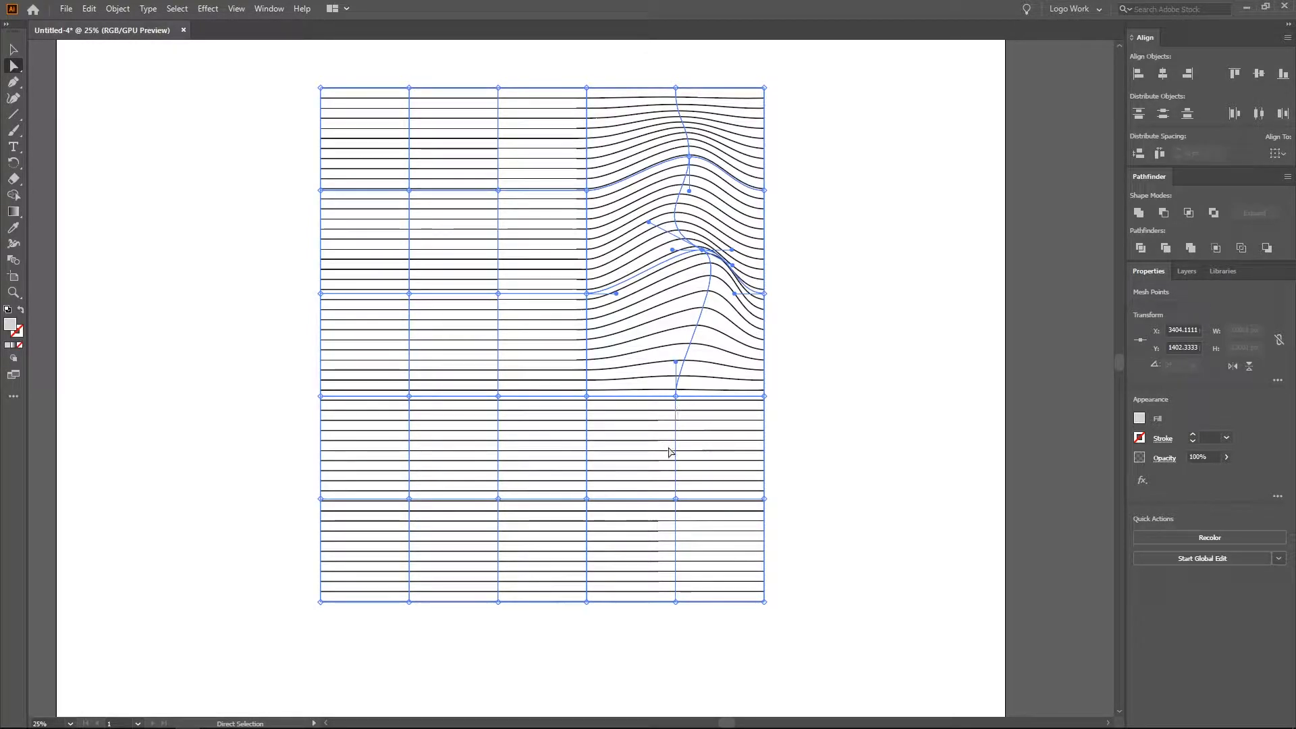
mouse_move(676, 499)
mouse_down()
mouse_move(654, 480)
mouse_move(667, 478)
mouse_up()
drag(588, 499, 597, 448)
drag(589, 393, 614, 343)
Shift the interior mesh points in the left half of the envelope to form matching wave crests and dips.
drag(498, 499, 460, 507)
drag(409, 499, 414, 468)
drag(409, 396, 437, 351)
drag(409, 294, 410, 236)
drag(499, 293, 519, 237)
drag(409, 190, 365, 158)
mouse_move(519, 237)
mouse_down()
mouse_move(500, 300)
mouse_move(509, 222)
mouse_up()
drag(499, 190, 514, 135)
Nudge mesh points across the whole envelope to even out the waves, lowering the upper-middle points into a valley.
drag(702, 250, 692, 245)
drag(675, 397, 680, 415)
mouse_move(587, 447)
mouse_down()
mouse_move(604, 476)
mouse_move(593, 452)
mouse_up()
drag(676, 499, 669, 516)
drag(613, 341, 602, 368)
drag(509, 223, 512, 308)
click(434, 352)
drag(366, 154, 372, 146)
drag(513, 136, 499, 204)
Fine-tune the mesh points in the right half and centre to smooth the crests, and deselect the artwork.
drag(690, 157, 653, 143)
drag(695, 246, 682, 246)
drag(680, 414, 676, 399)
drag(603, 368, 605, 375)
drag(591, 431, 614, 444)
drag(513, 311, 501, 306)
drag(653, 143, 650, 143)
drag(687, 251, 687, 217)
drag(699, 256, 692, 241)
drag(651, 143, 655, 146)
click(808, 263)
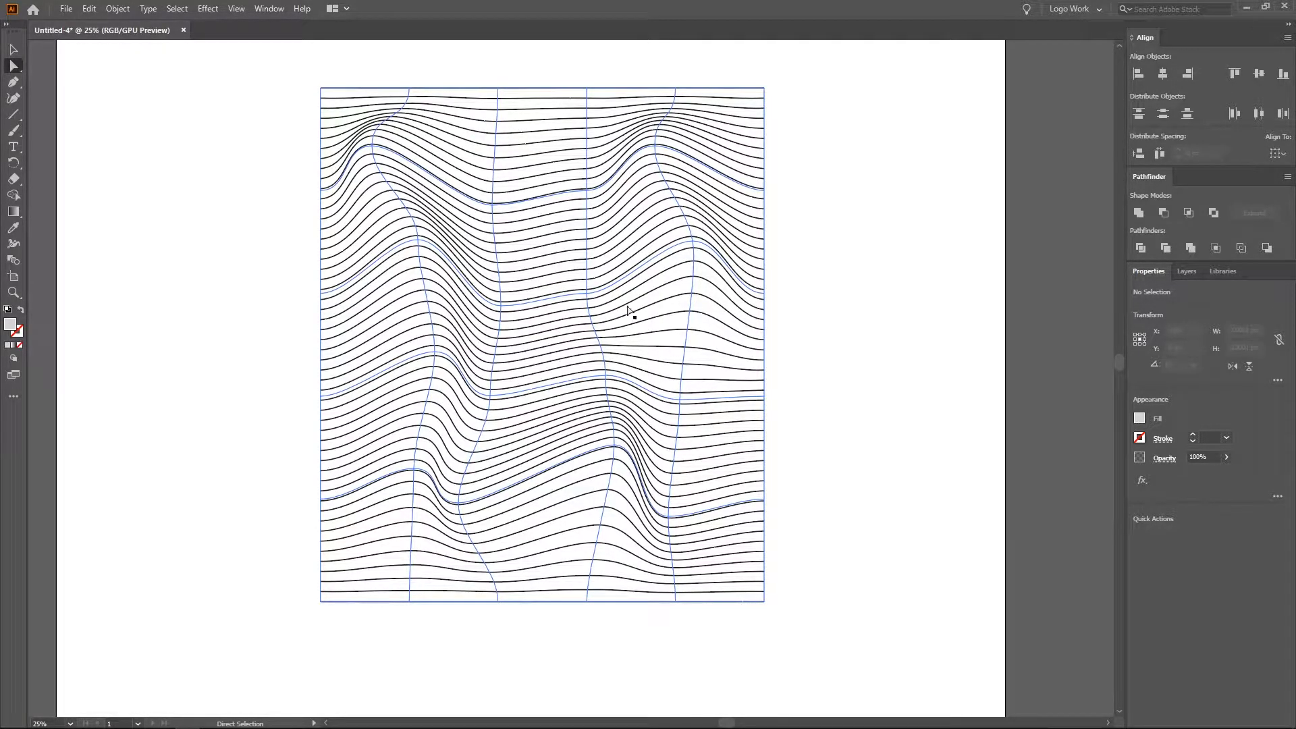
click(295, 229)
Copy the wavy line artwork into the blank Photoshop poster as a smart object and place it in the upper area.
click(13, 49)
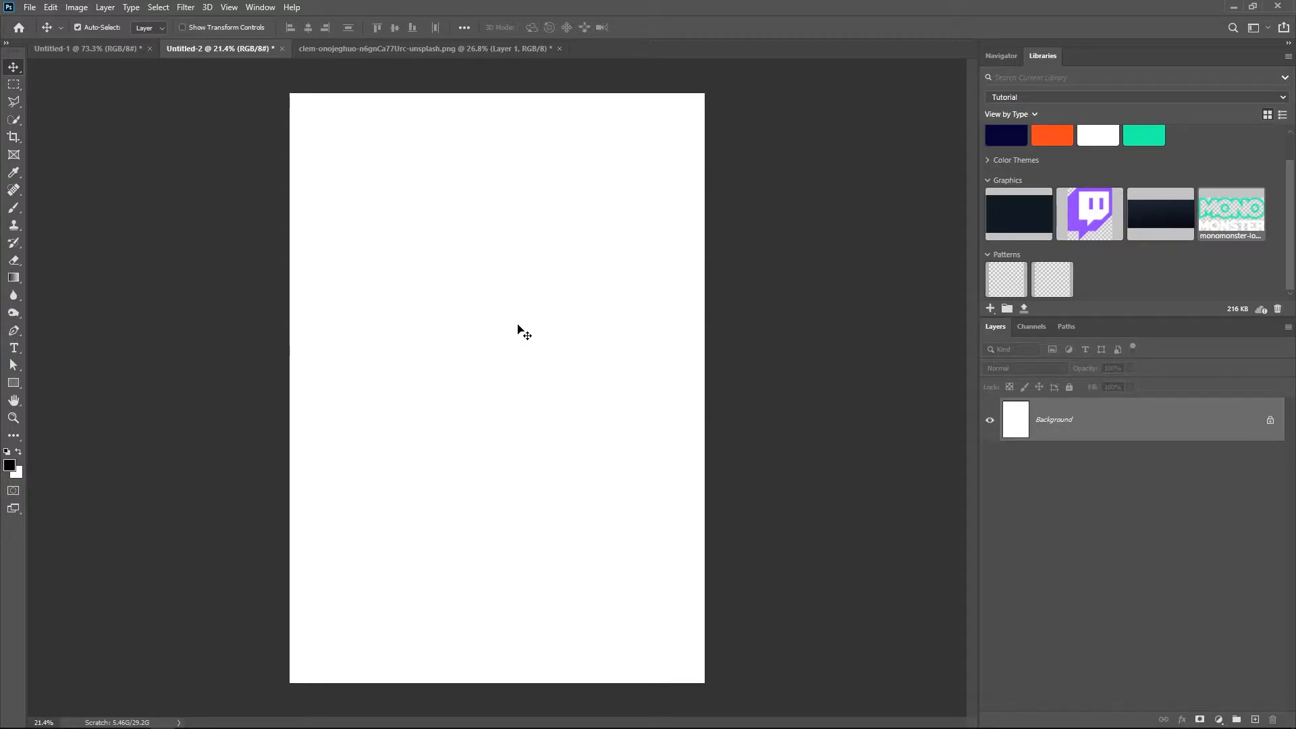
key(ctrl+v)
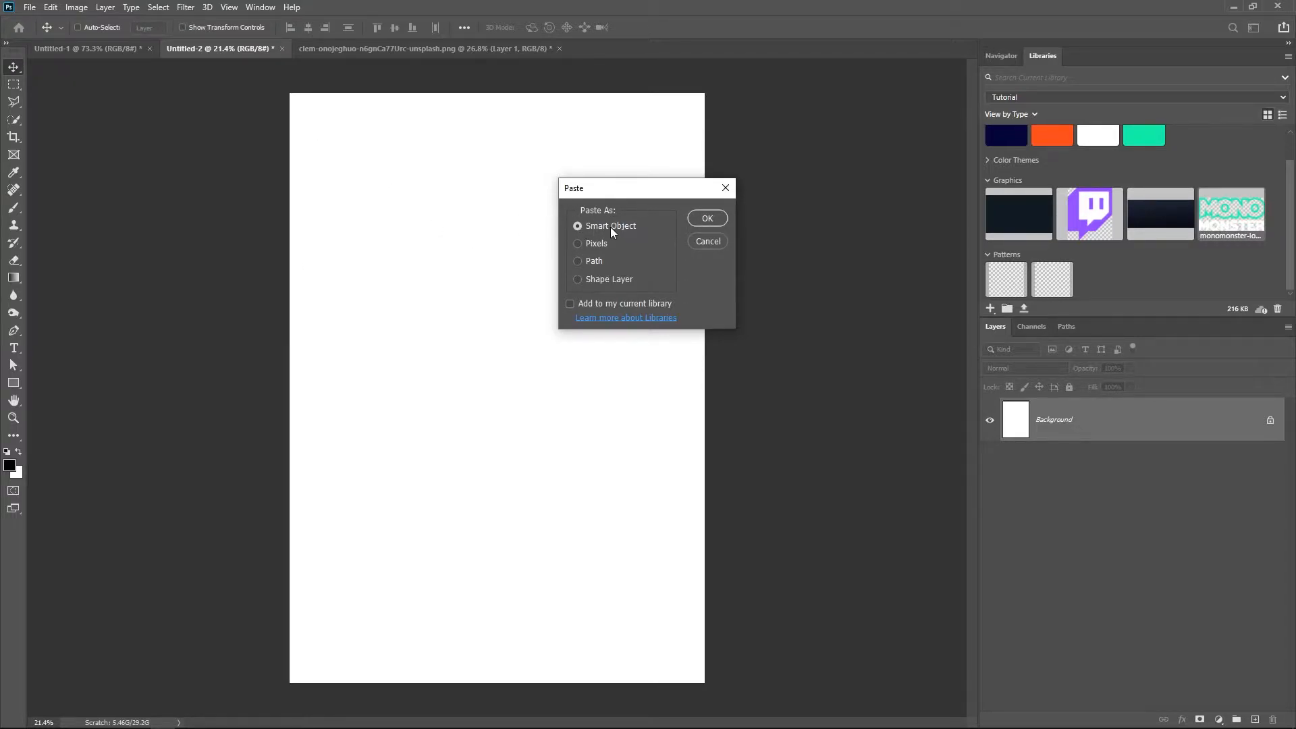
click(706, 215)
drag(585, 361, 594, 310)
drag(498, 530, 511, 597)
key(Return)
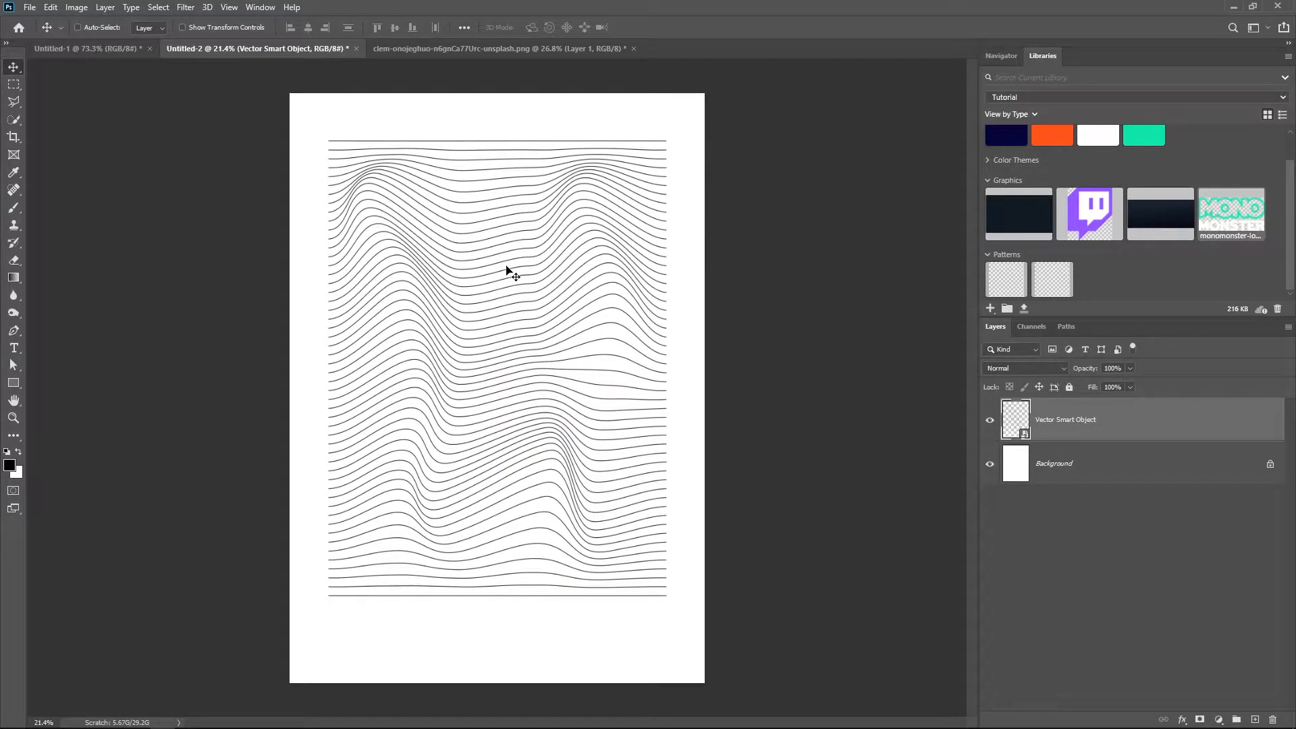
Enlarge the wavy lines slightly and centre them near the poster's upper edge, leaving empty space below.
drag(506, 310, 506, 300)
key(ctrl+t)
drag(498, 130, 498, 121)
drag(501, 231, 502, 239)
drag(495, 592, 498, 602)
drag(512, 554, 512, 544)
key(Return)
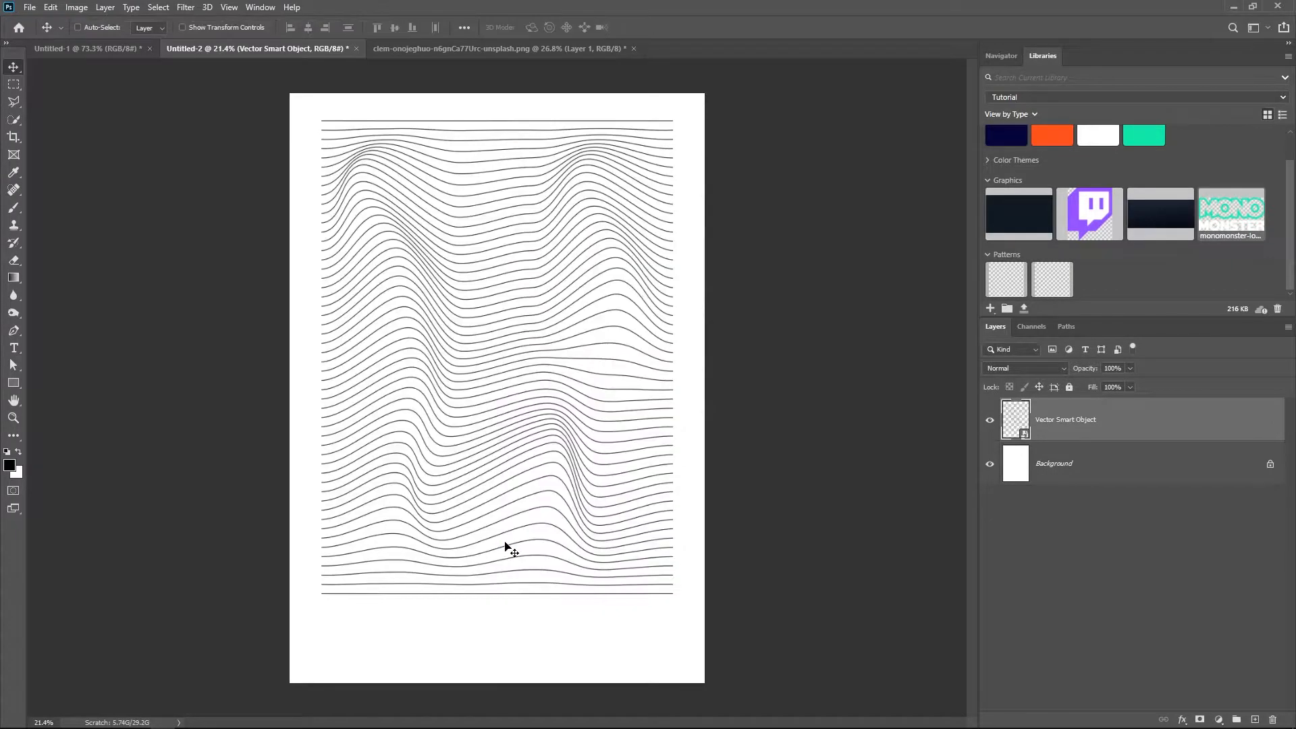
Add a solid color fill layer in near-black #0e0e0e directly above the Background layer.
click(1038, 457)
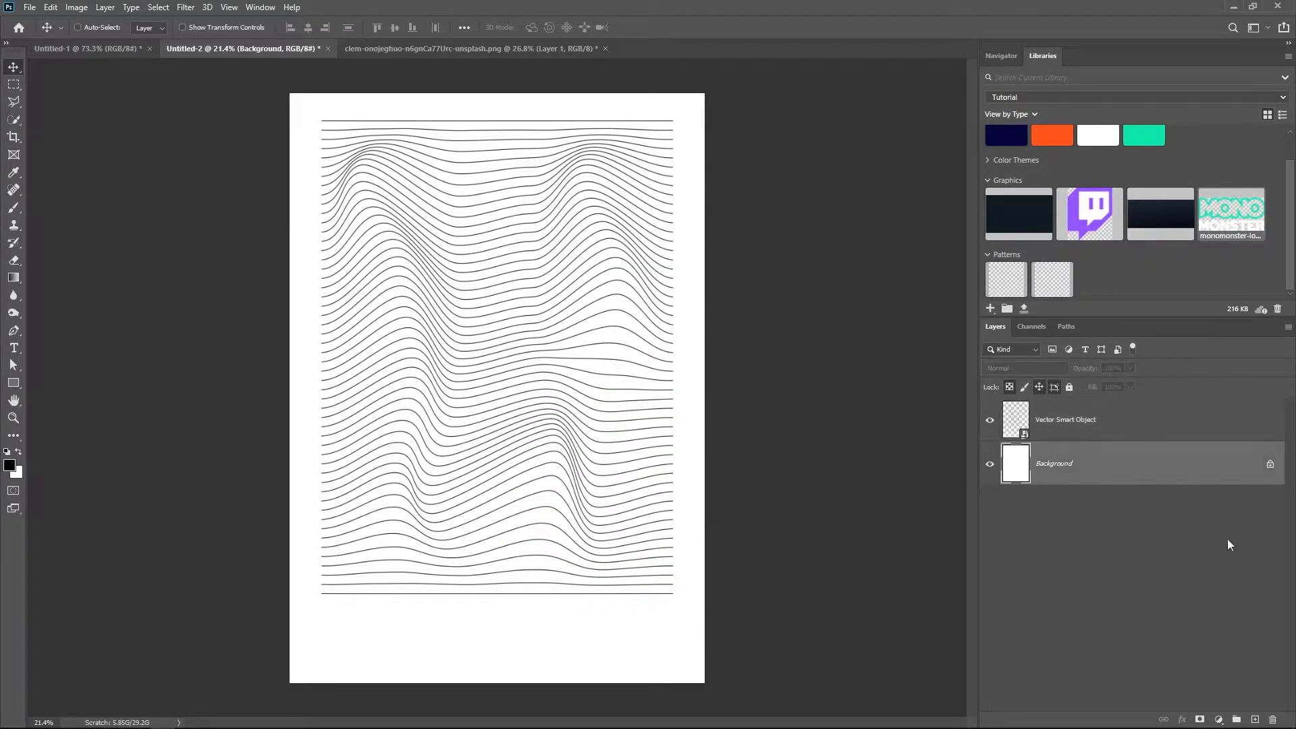
click(1218, 720)
click(1219, 478)
drag(688, 520, 565, 578)
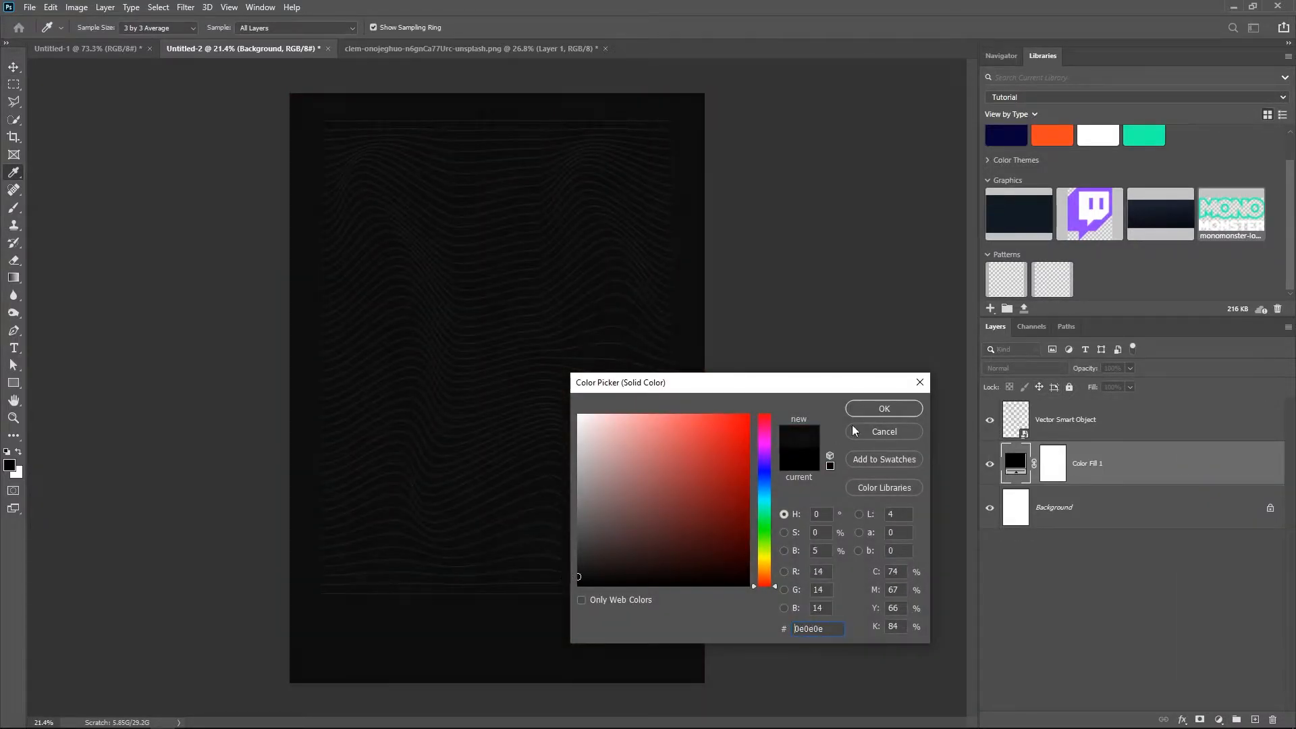
click(866, 408)
Add a Gradient Overlay layer style to the vector smart object layer.
click(1068, 413)
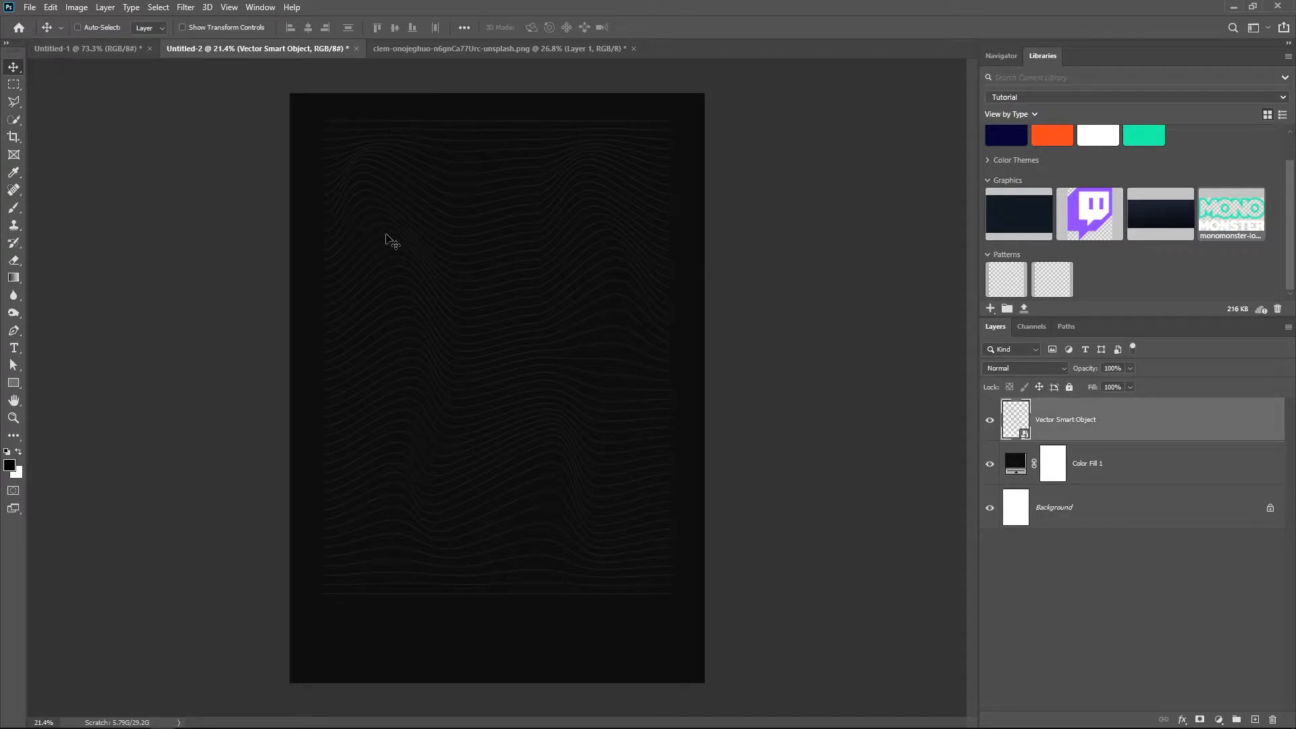
right_click(1062, 421)
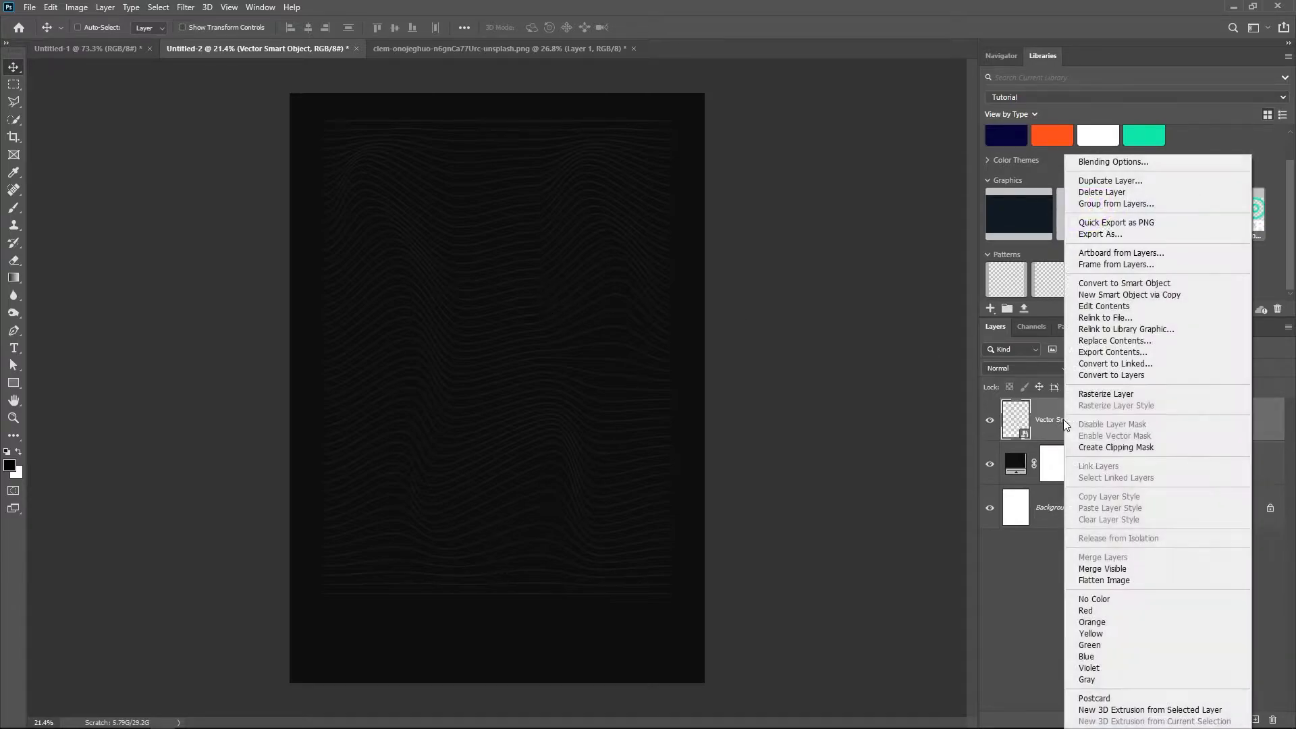
click(1101, 164)
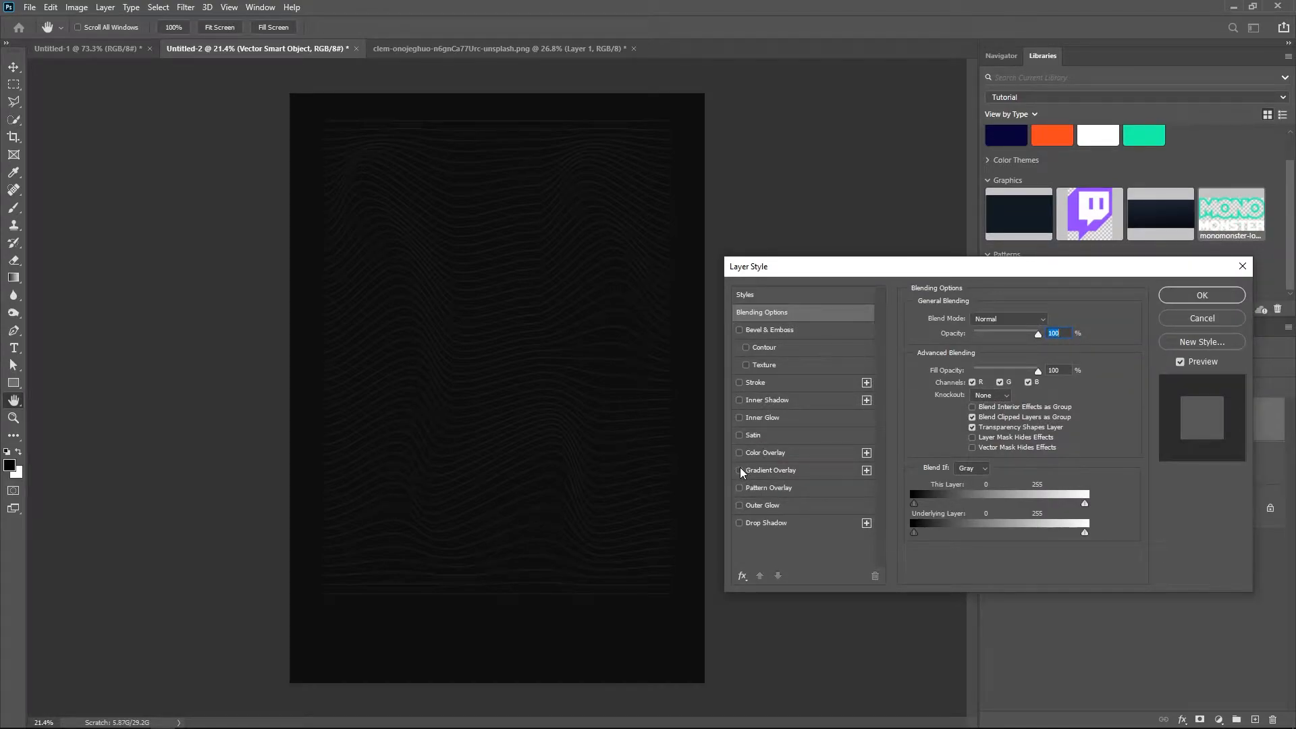
click(740, 471)
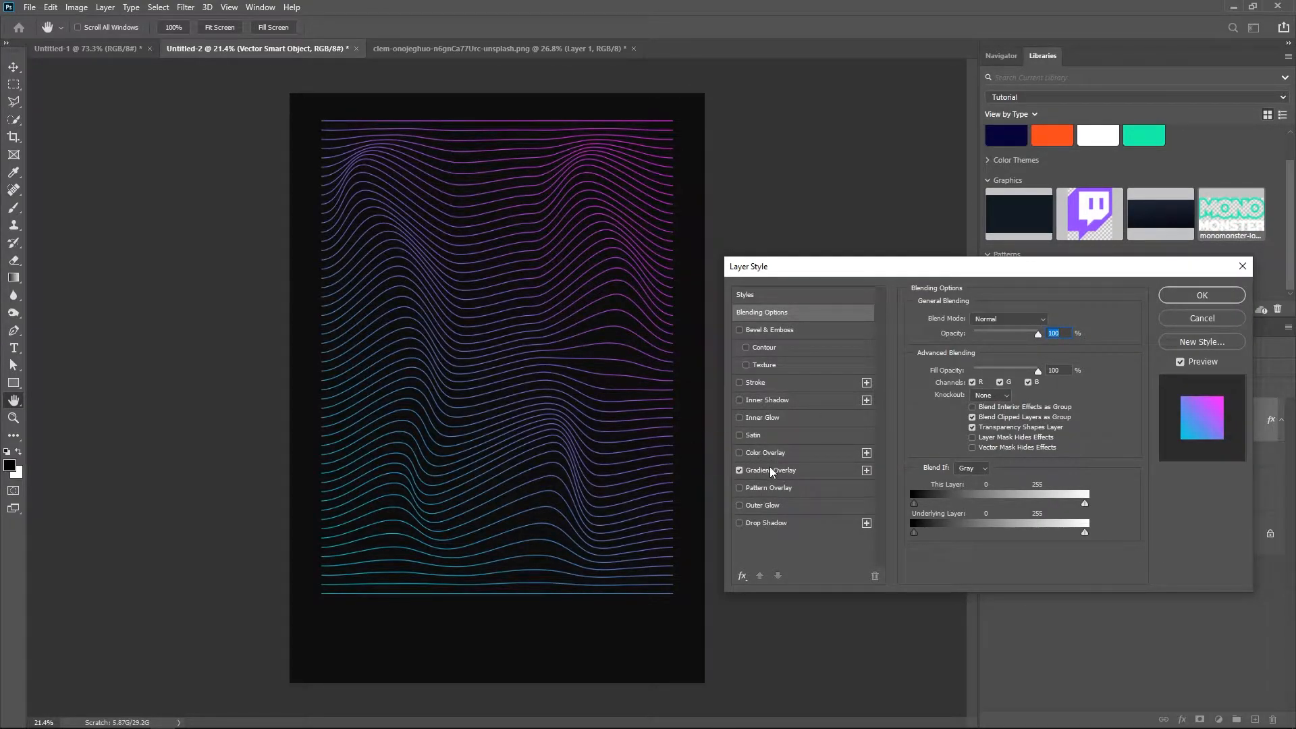
Apply the Purple_02 preset from the Purples group as the overlay's gradient.
click(772, 472)
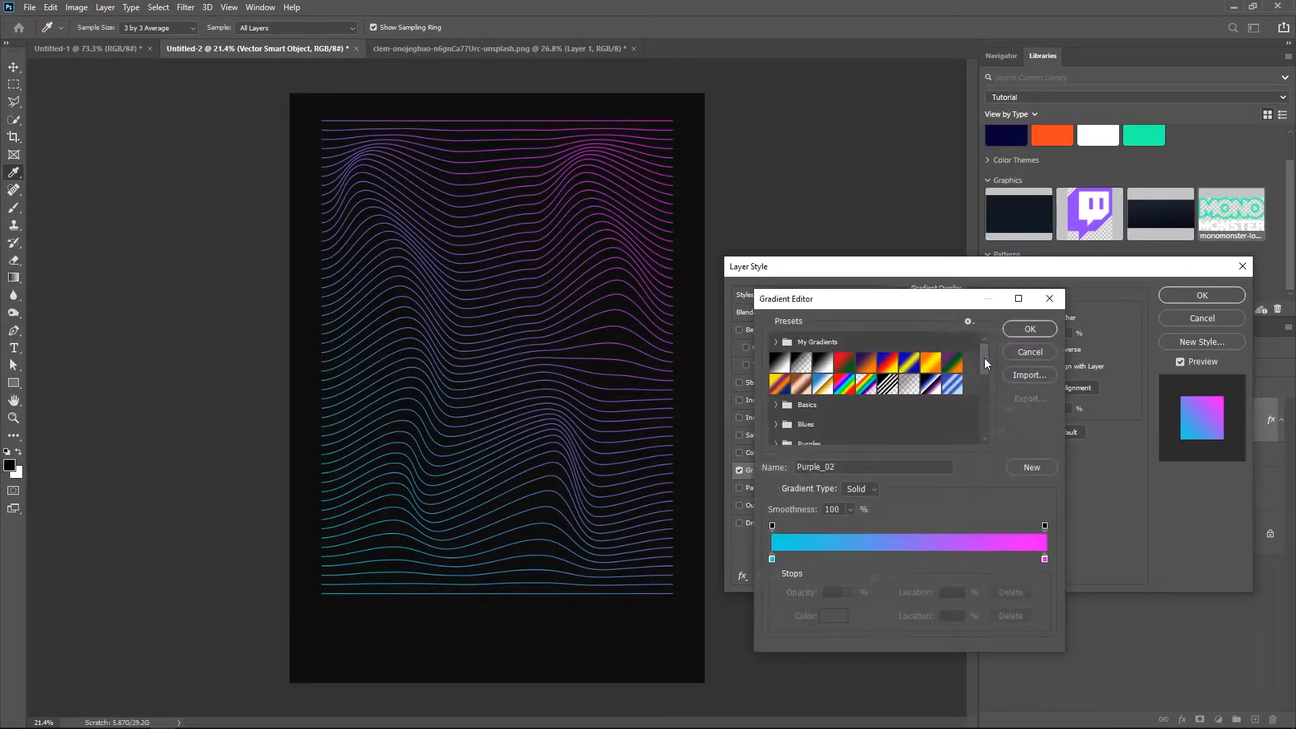
drag(984, 363, 986, 373)
click(777, 413)
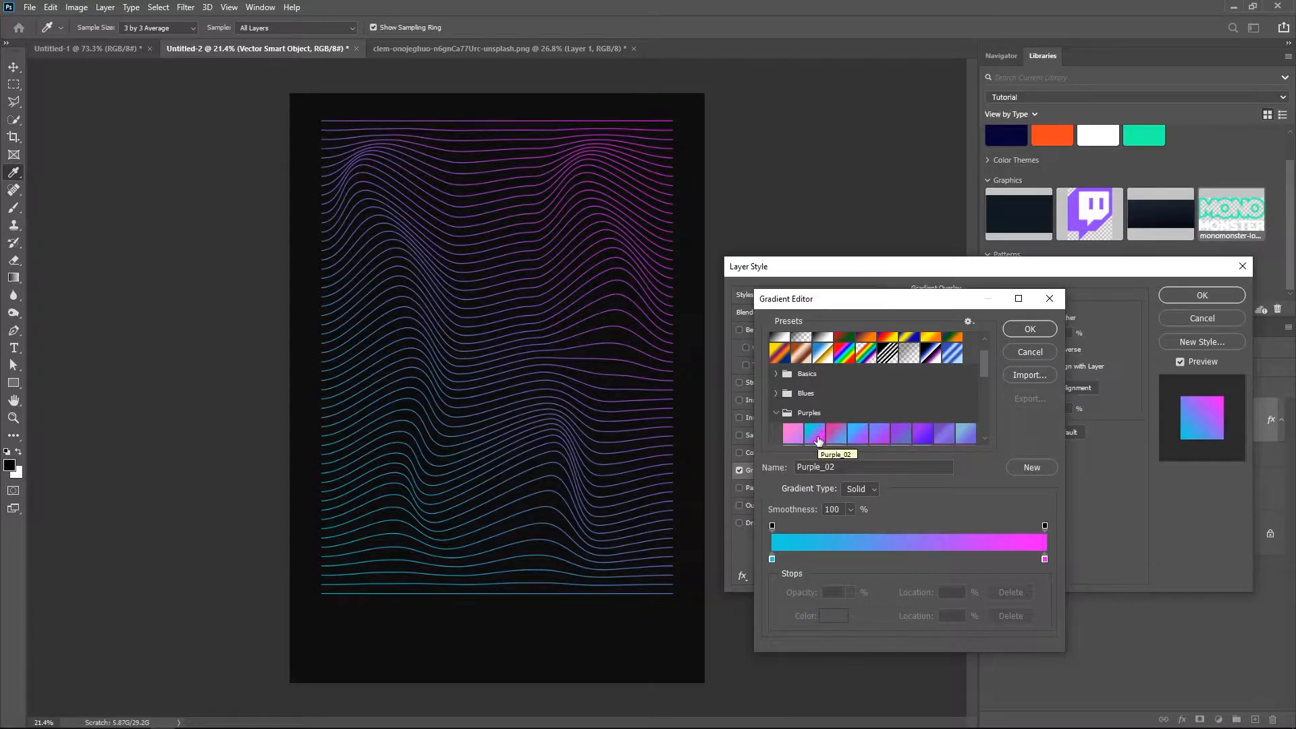
click(809, 439)
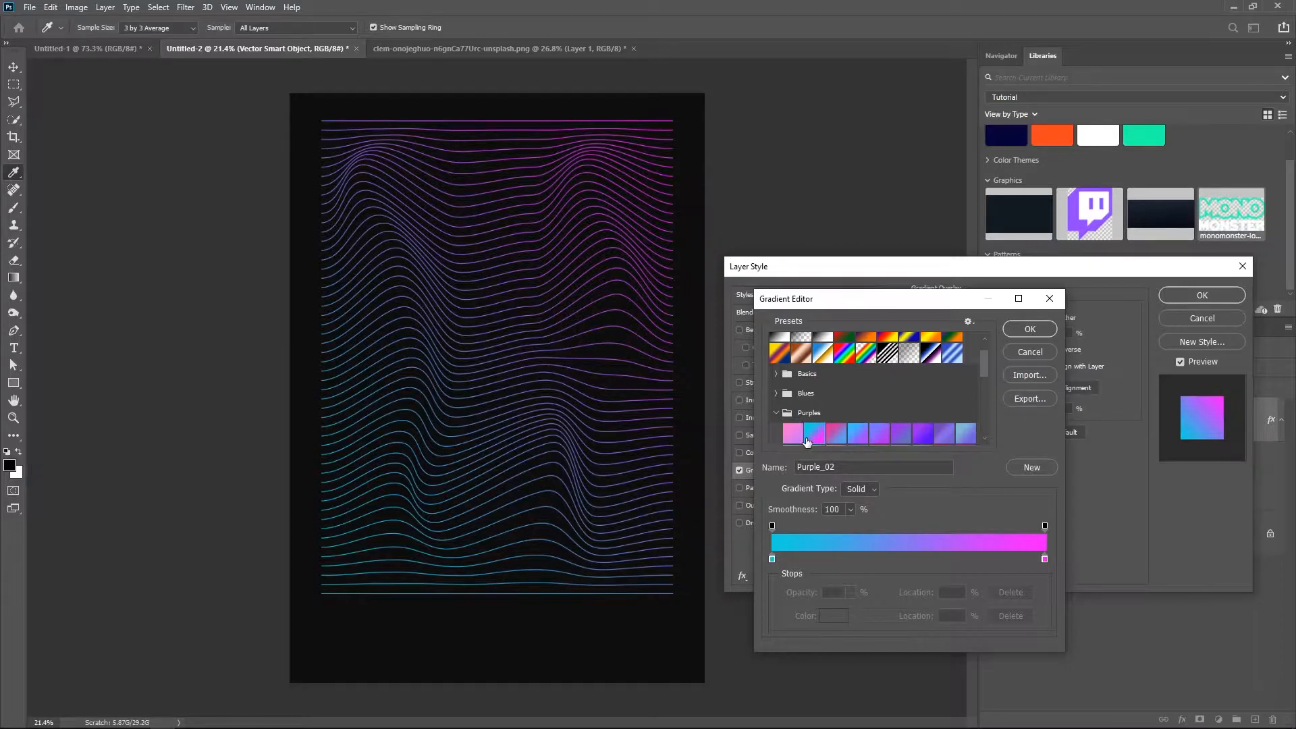
click(1029, 329)
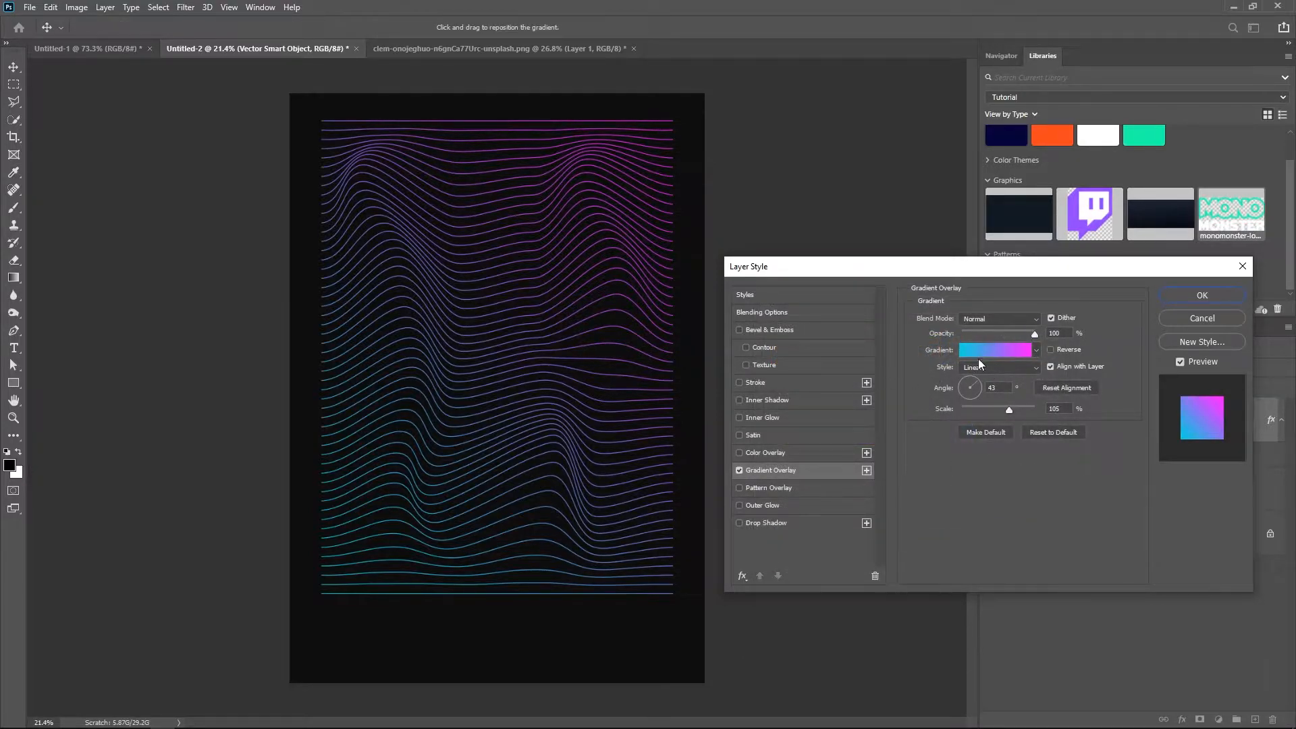
Accept the Gradient Overlay settings for the wavy lines layer.
click(1214, 296)
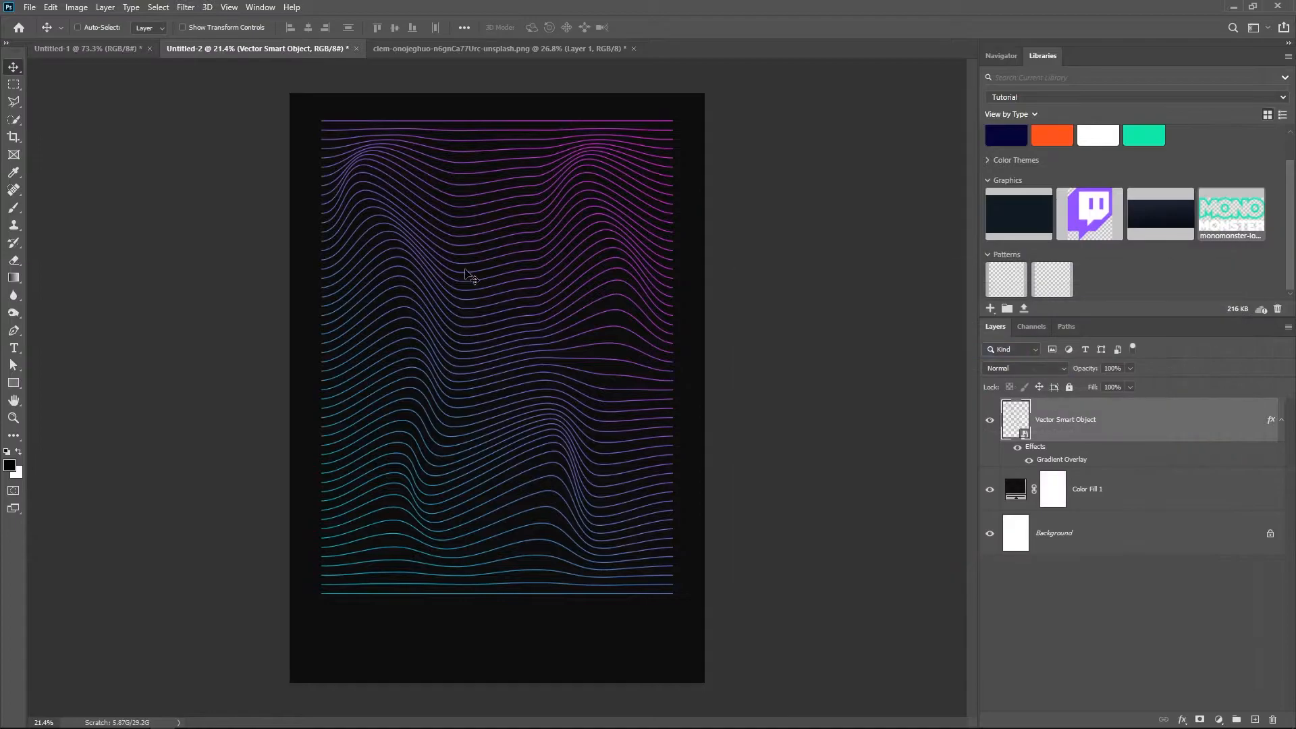
Copy the athlete cutout from the open PNG document into the poster and centre it horizontally, with auto-select on.
click(434, 48)
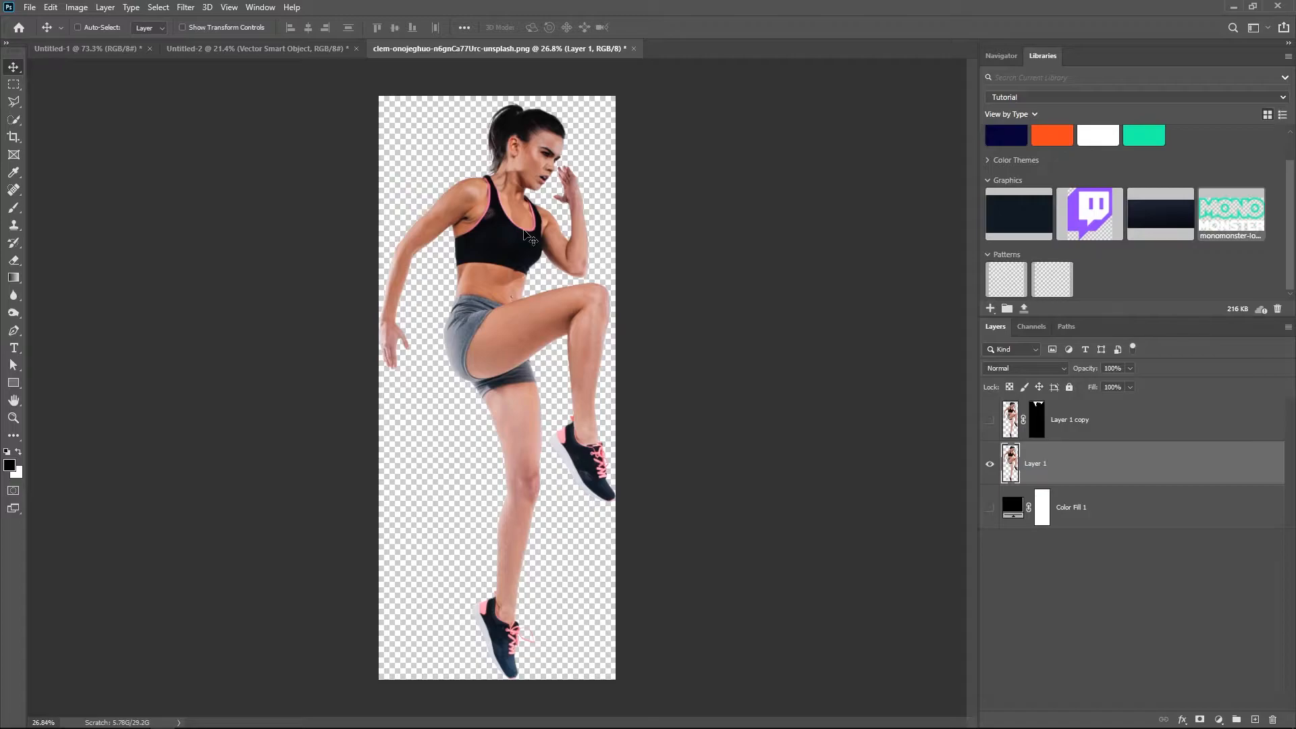
drag(481, 42, 571, 208)
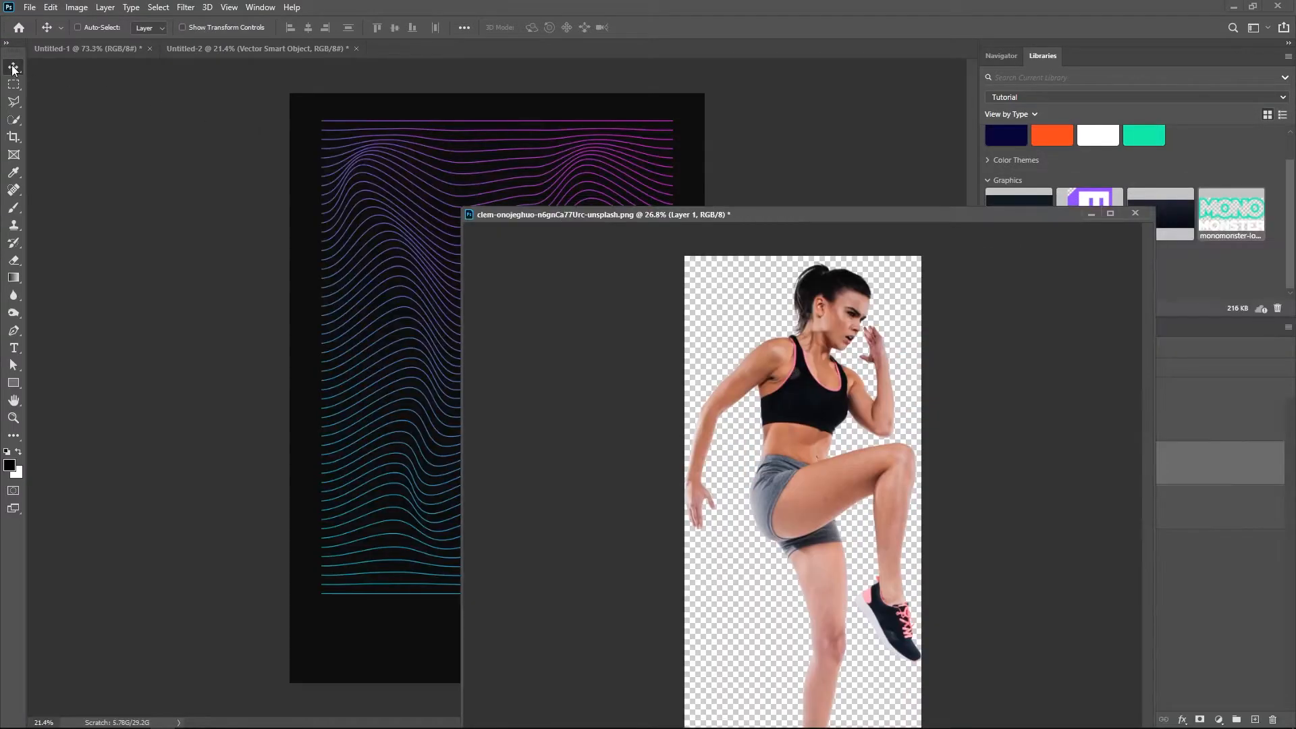
drag(769, 361, 493, 277)
click(78, 27)
click(308, 27)
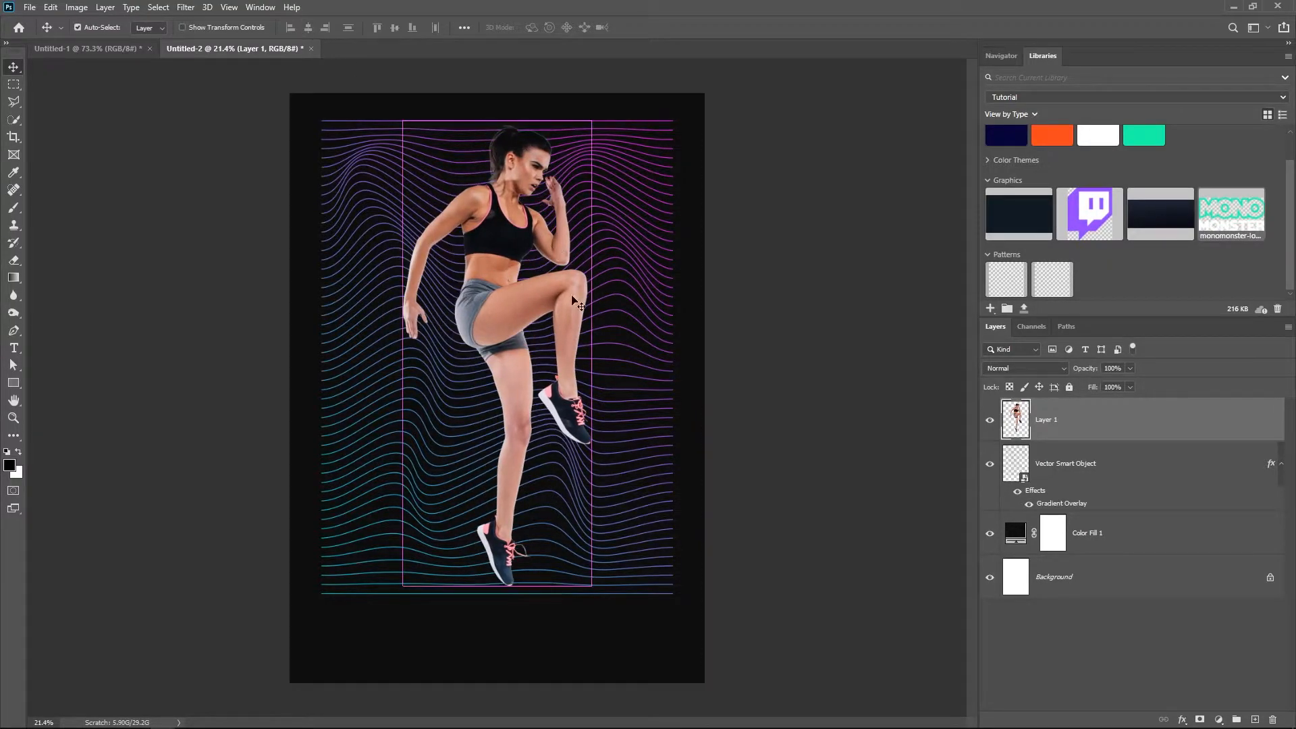
Stretch the wavy lines vertically to about 127% height and shift them slightly up behind the athlete.
click(1058, 472)
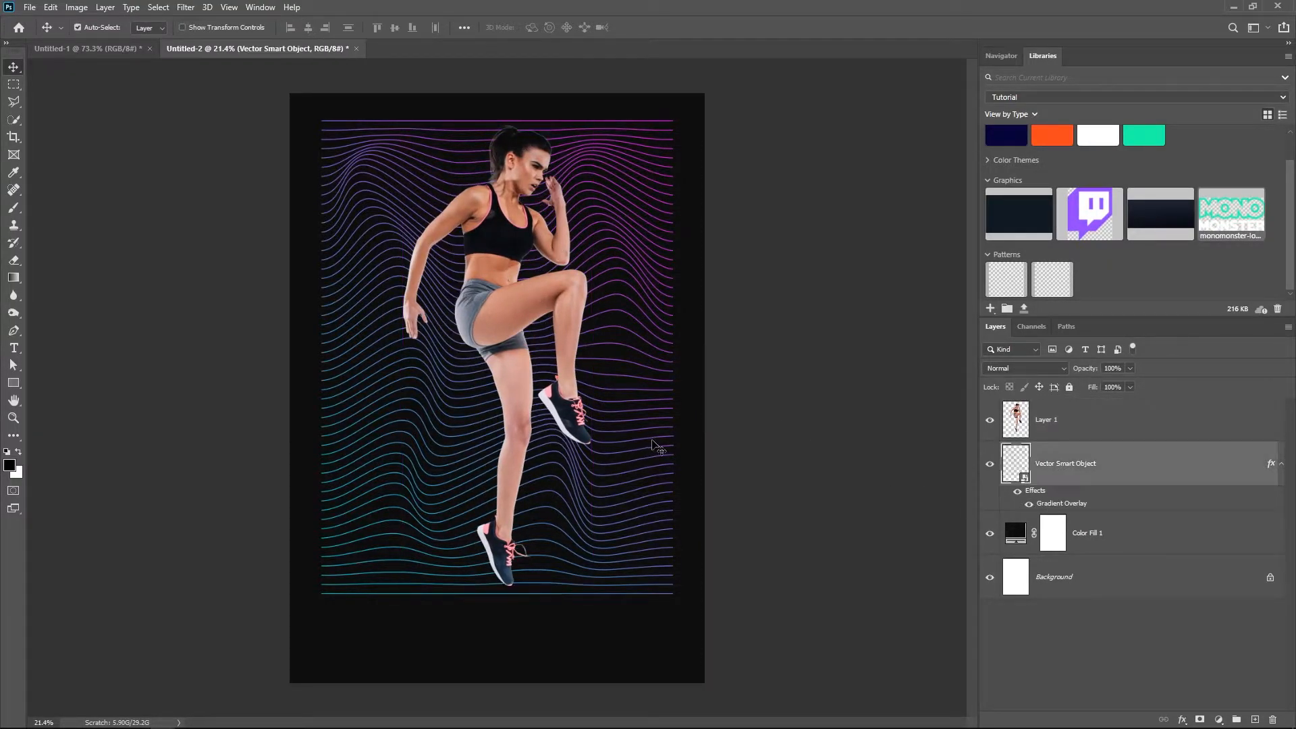
key(ctrl+t)
drag(497, 593, 497, 617)
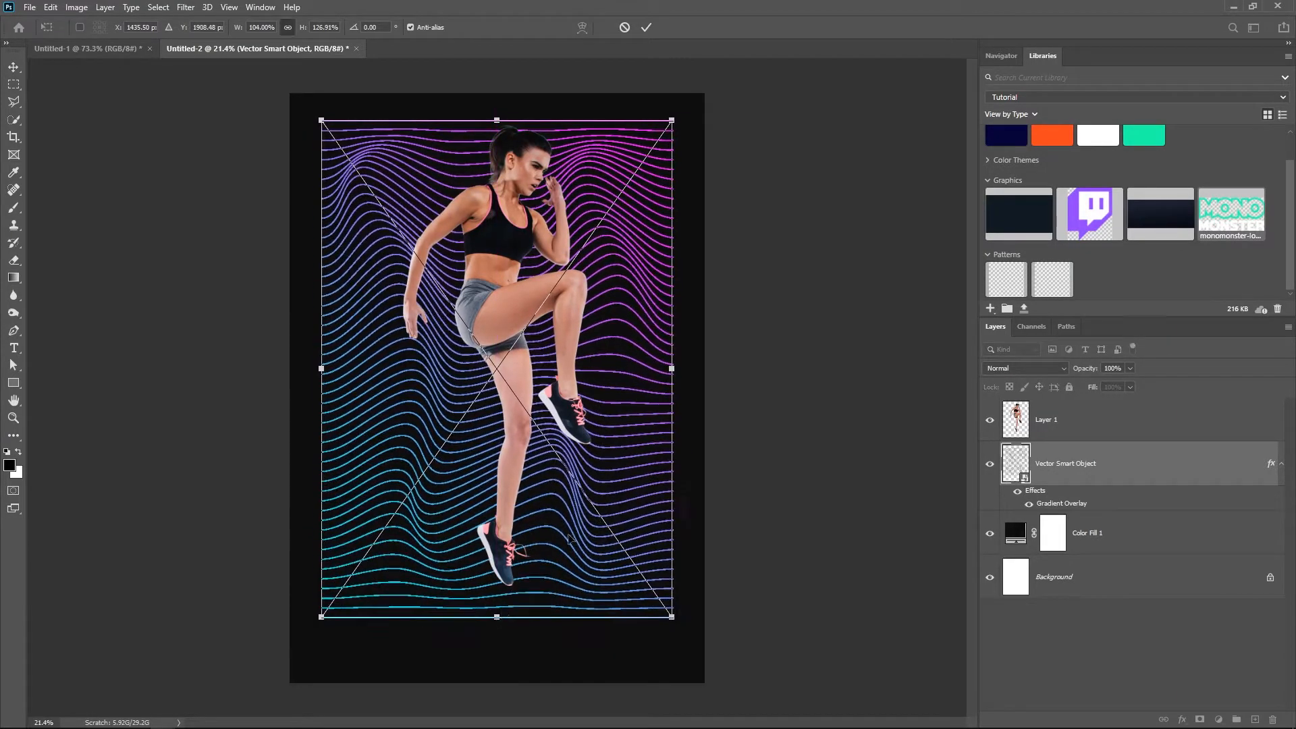
drag(582, 238, 582, 233)
key(Return)
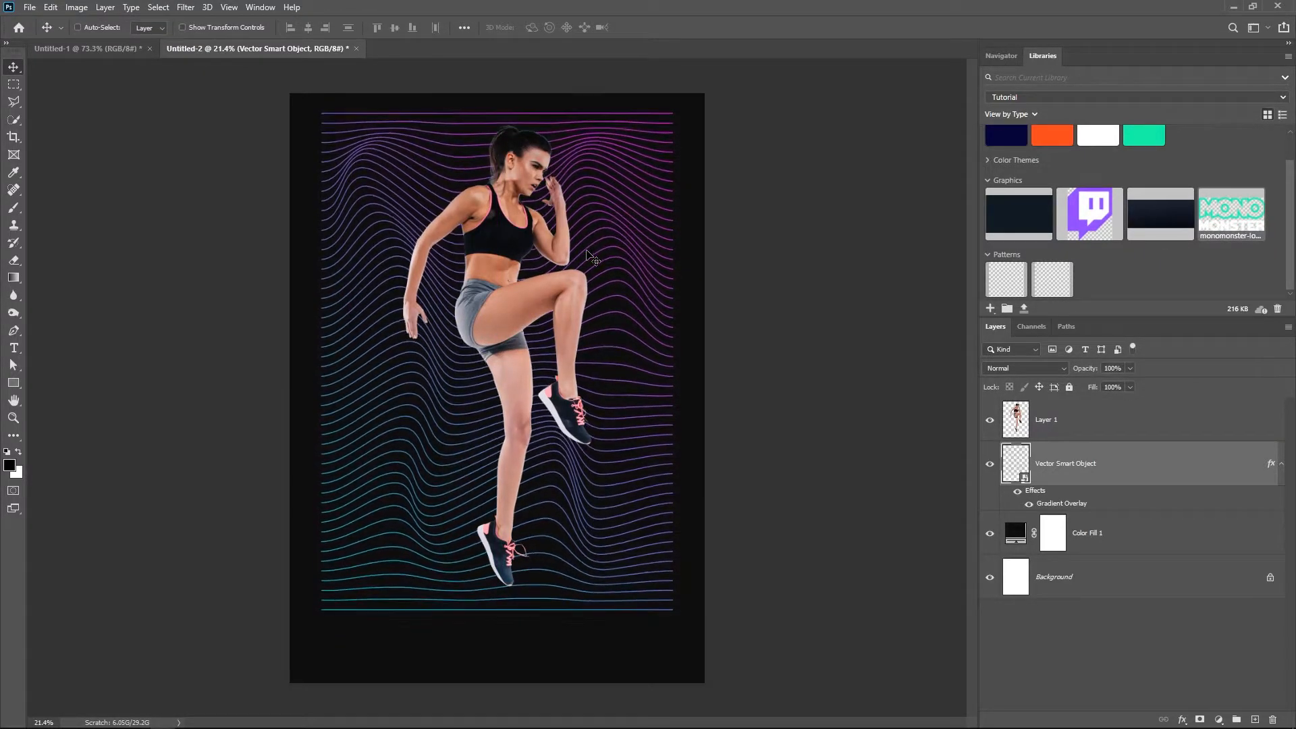
Nudge the athlete layer down by about 50 px over the wavy lines.
key(alt+])
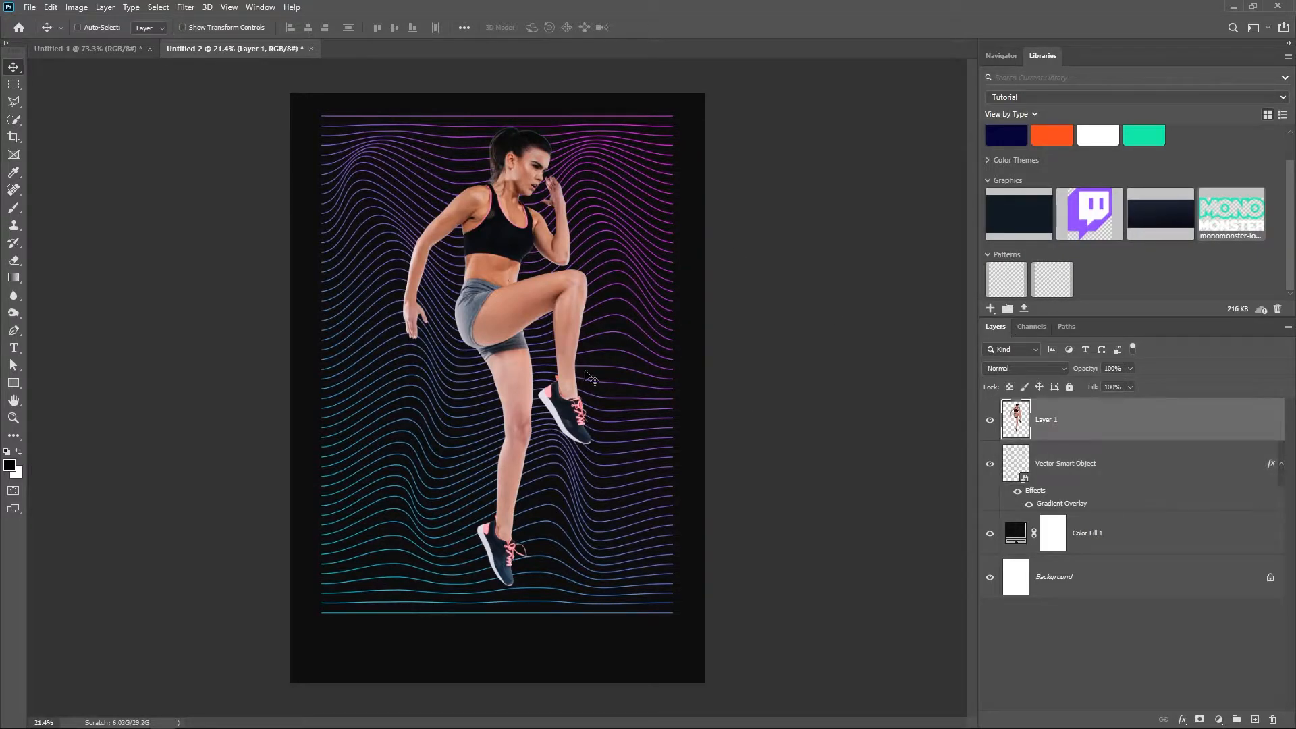
key(shift+Down)
key(shift+Down)
key(shift+Down)
key(shift+Down)
key(shift+Down)
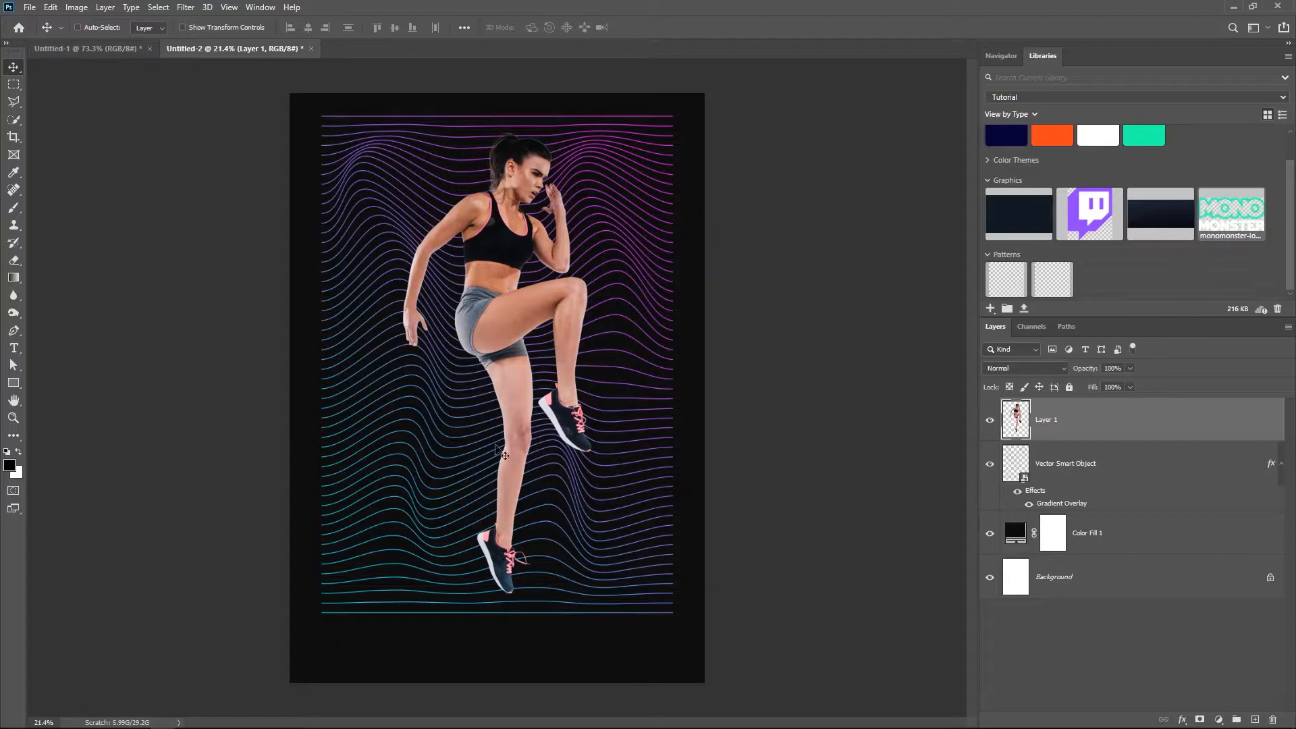
Duplicate the wavy lines smart object and place the copy above the athlete layer.
click(1072, 466)
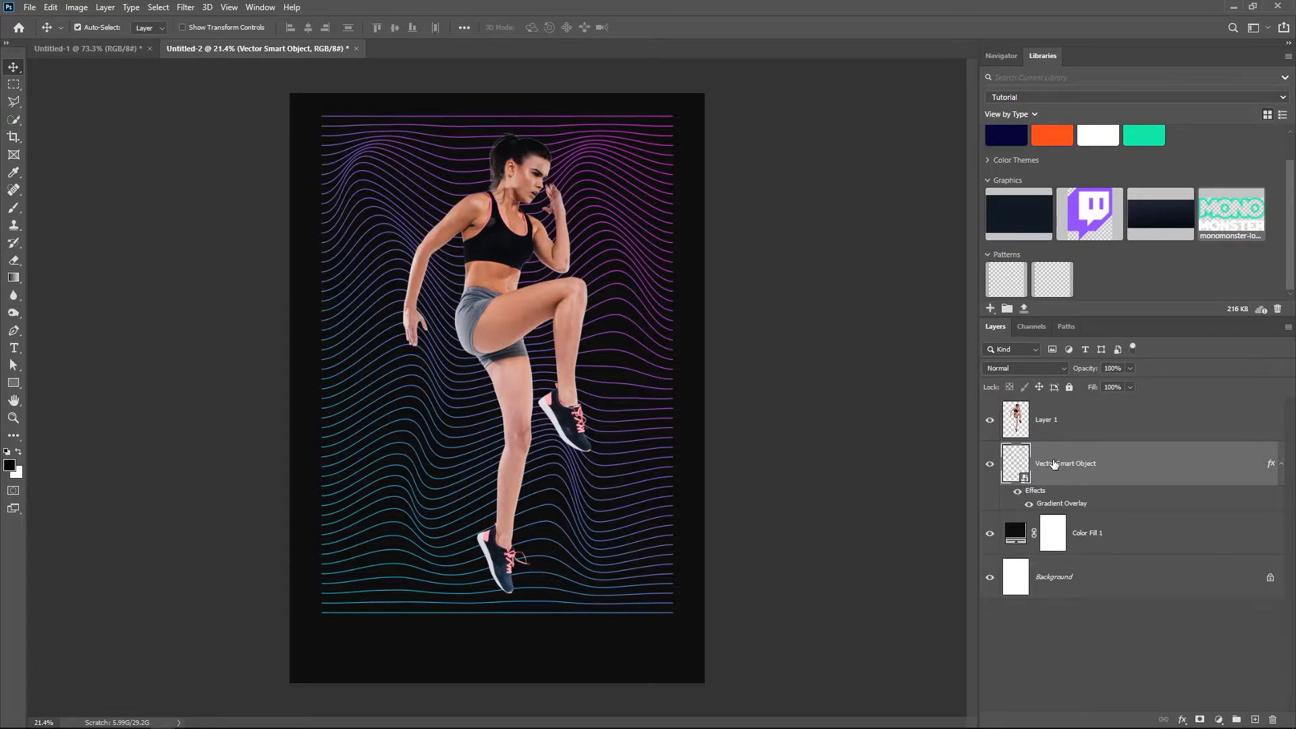
key(ctrl+j)
drag(1070, 466, 1079, 414)
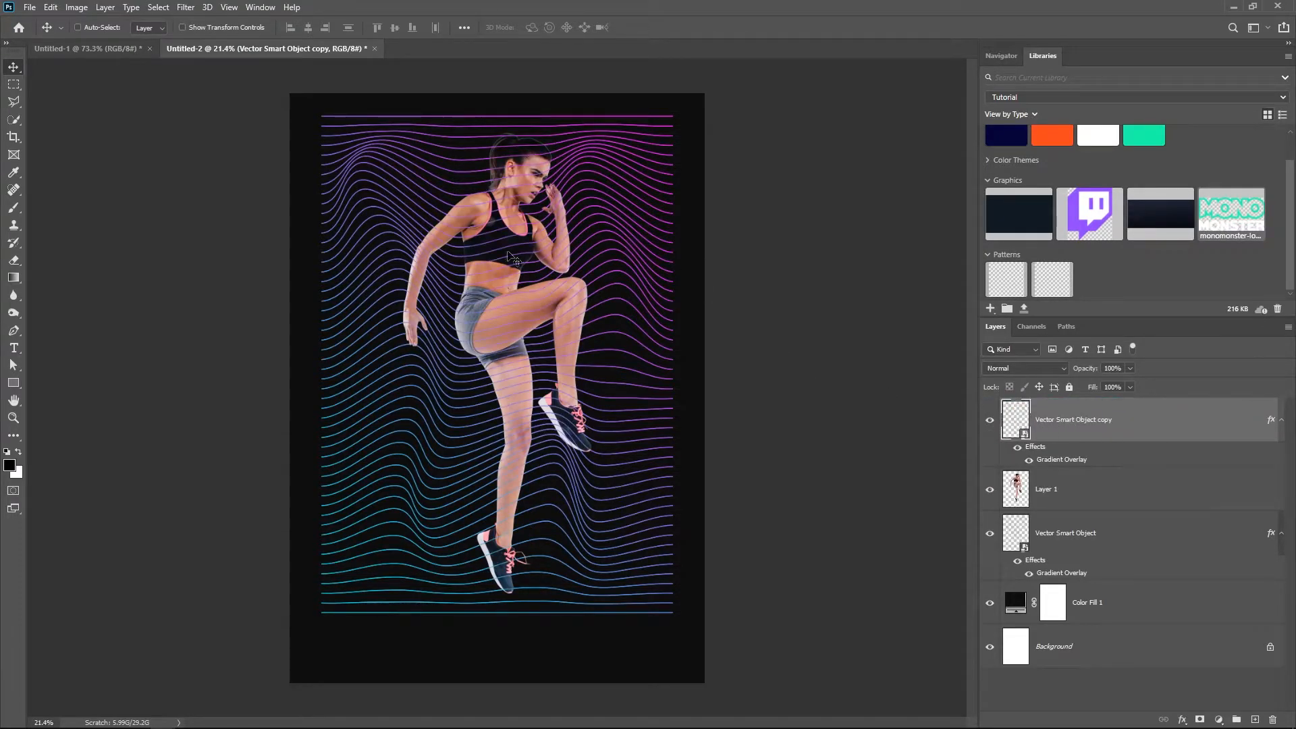
Mask the lines copy with the athlete's outline and invert the mask so the lines are hidden over the body.
click(1016, 491)
ctrl+click(1018, 491)
click(1058, 432)
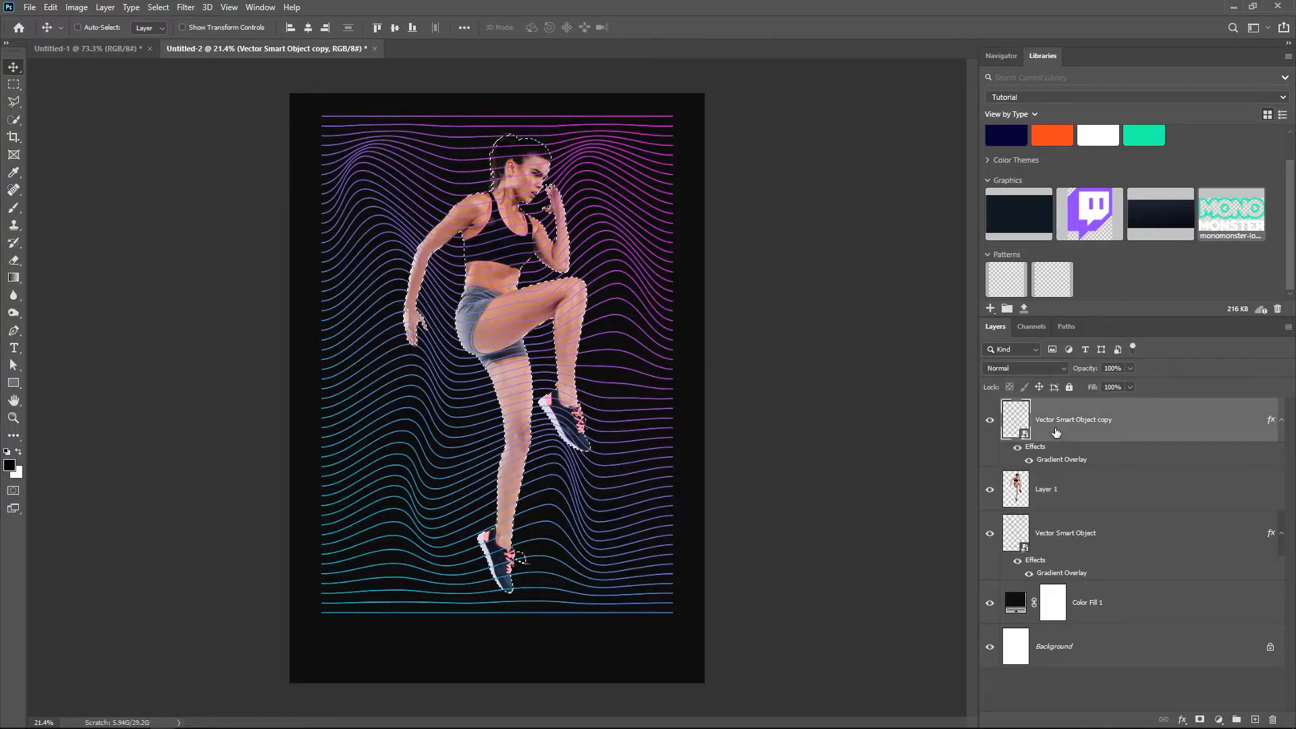
click(1201, 720)
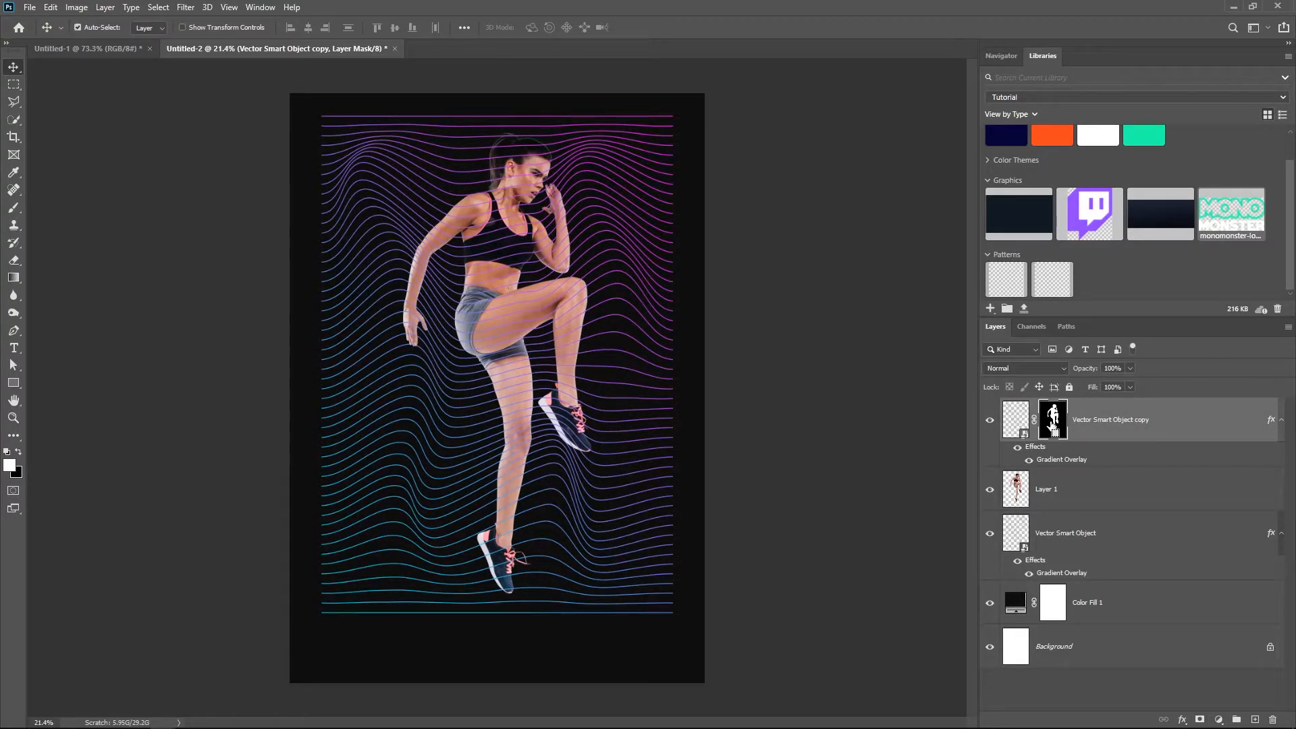
key(ctrl+i)
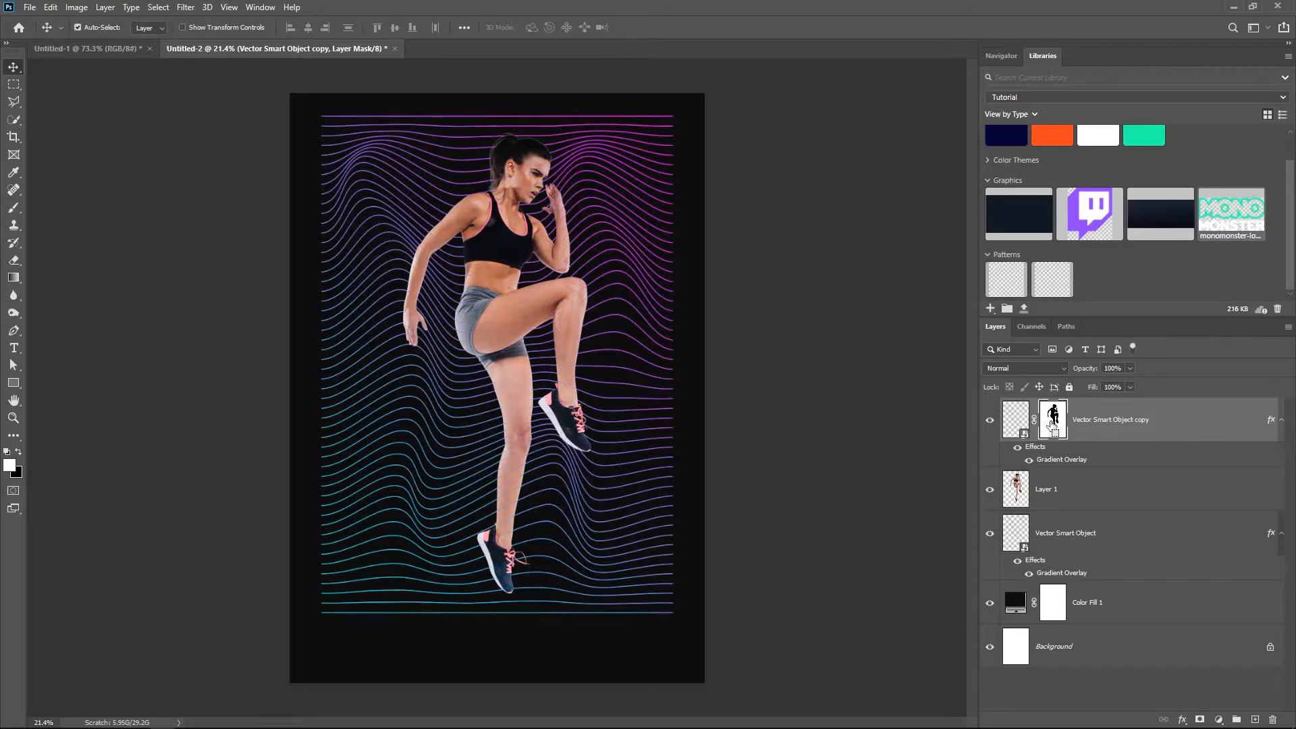
Paint white on the lines copy's mask with a 70 px brush so several lines cross the standing leg's shin.
scroll(506, 521, up, 6)
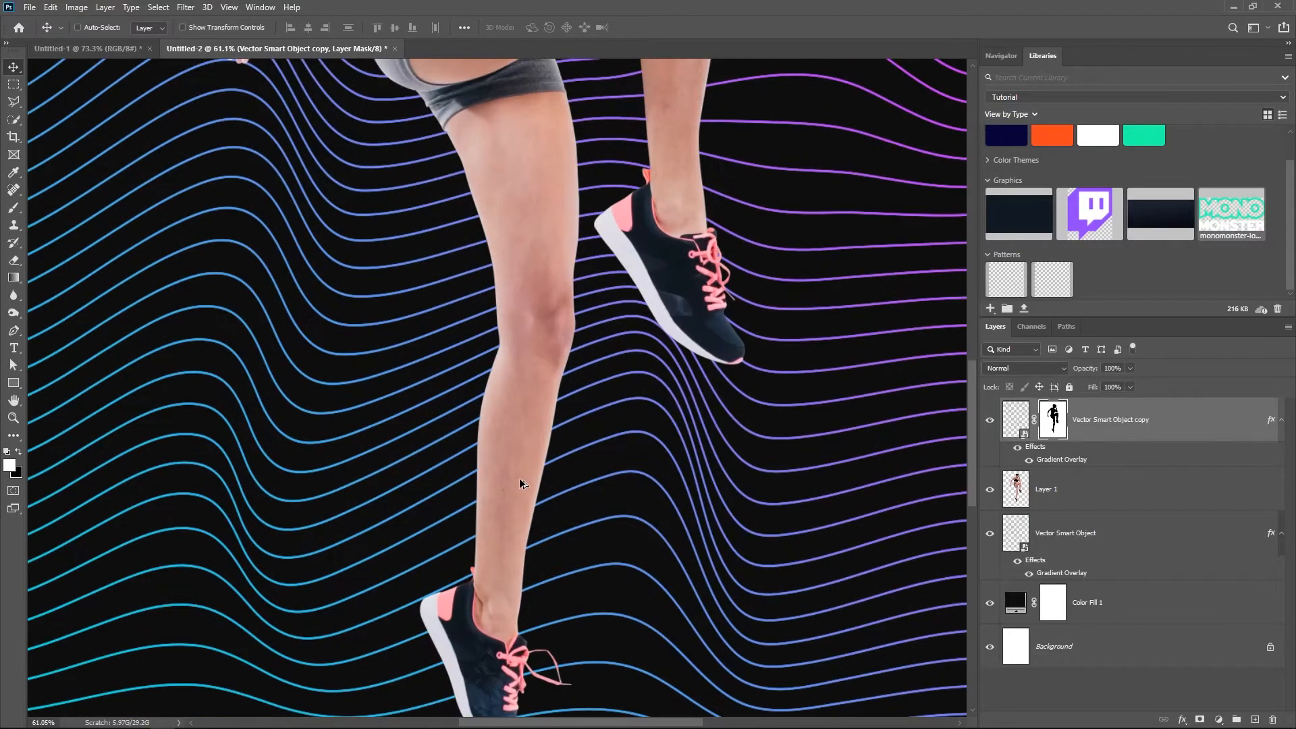
scroll(520, 478, down, 1)
key(b)
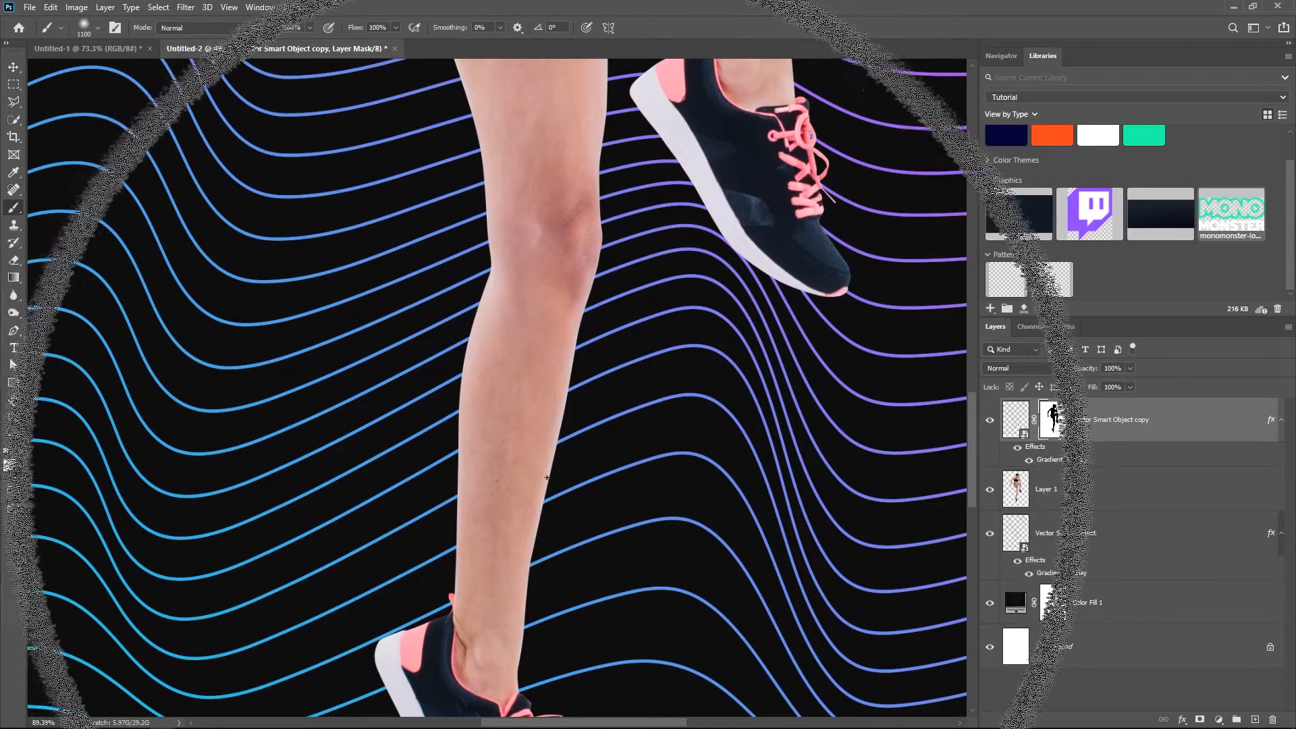
key(bracketleft)
key(bracketleft)
key(bracketleft)
key(bracketleft)
key(bracketleft)
key(bracketleft)
key(bracketleft)
key(bracketleft)
key(bracketleft)
key(bracketleft)
key(bracketleft)
key(bracketleft)
key(bracketleft)
key(bracketleft)
key(bracketleft)
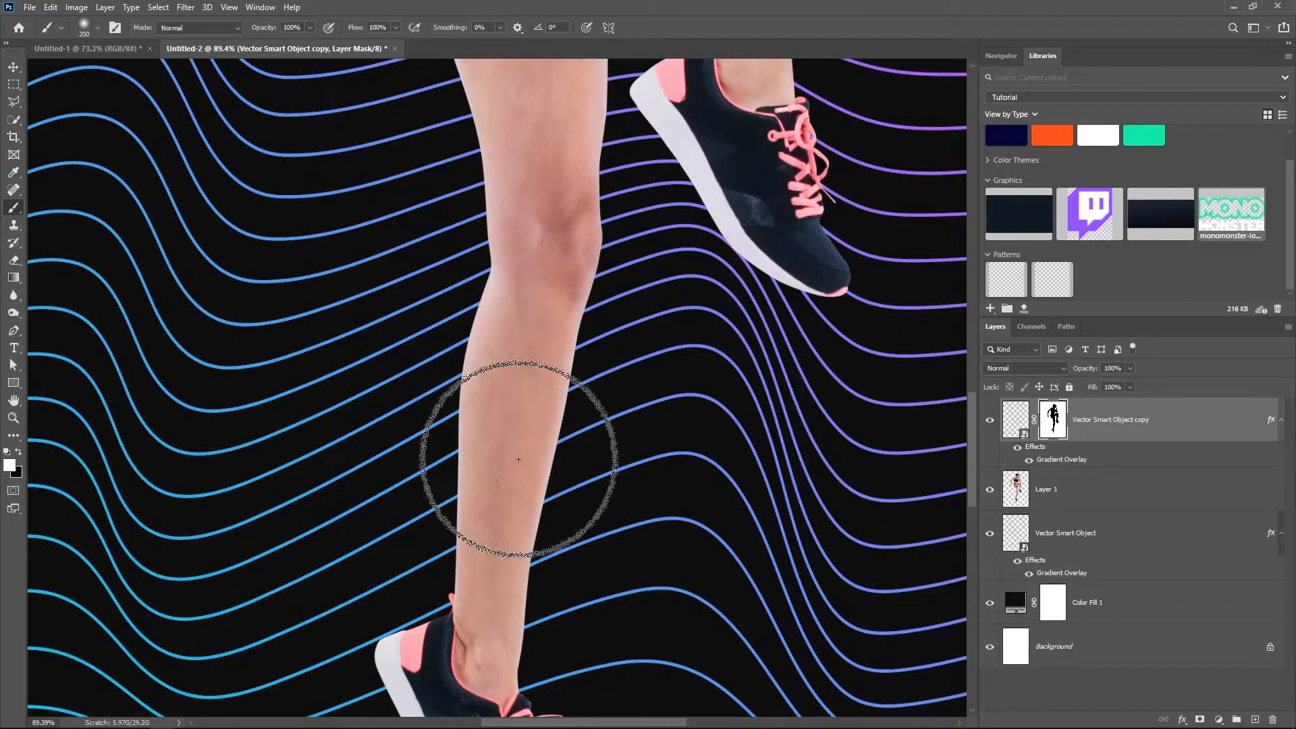
key(bracketleft)
key(bracketleft)
key(bracketleft)
drag(462, 496, 558, 443)
drag(439, 547, 525, 506)
drag(574, 386, 434, 463)
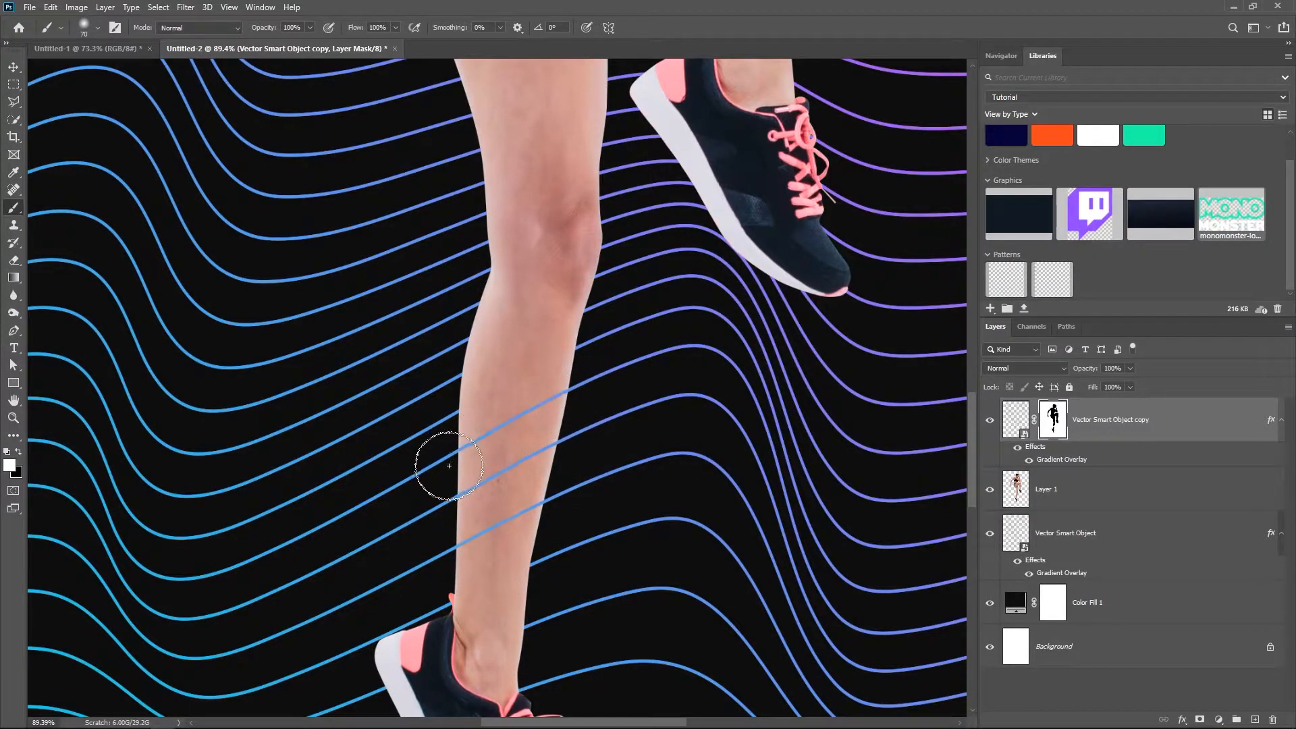
mouse_move(480, 406)
mouse_down()
mouse_move(594, 354)
mouse_move(596, 315)
mouse_move(434, 376)
mouse_up()
Paint white on the same mask to bring lines over the raised shin, the standing thigh and parts of both arms.
drag(608, 339, 572, 598)
drag(649, 246, 597, 509)
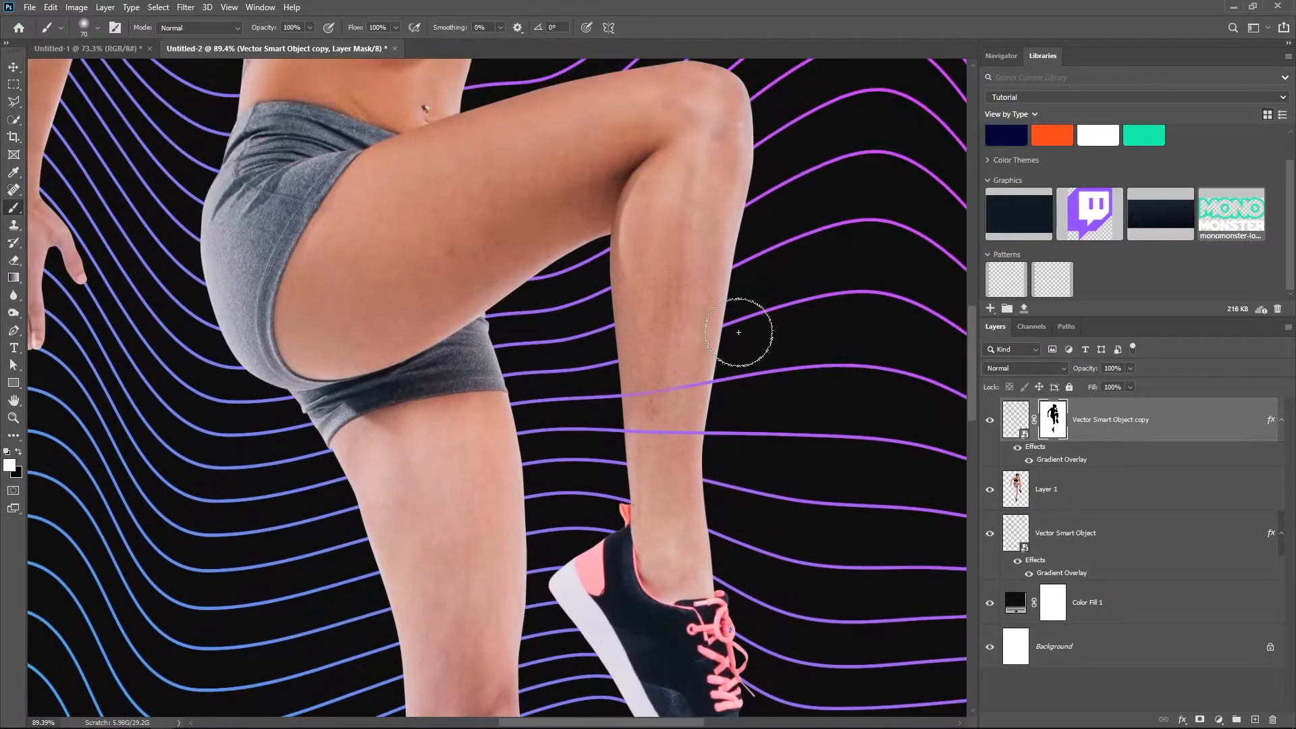
drag(595, 101, 611, 451)
drag(251, 479, 618, 277)
mouse_move(376, 383)
mouse_down()
mouse_move(413, 304)
mouse_move(444, 354)
mouse_up()
drag(444, 355, 437, 219)
drag(473, 121, 409, 517)
drag(428, 367, 513, 450)
mouse_move(675, 642)
mouse_down()
mouse_move(573, 226)
mouse_move(517, 67)
mouse_up()
drag(457, 303, 405, 265)
scroll(405, 264, down, 8)
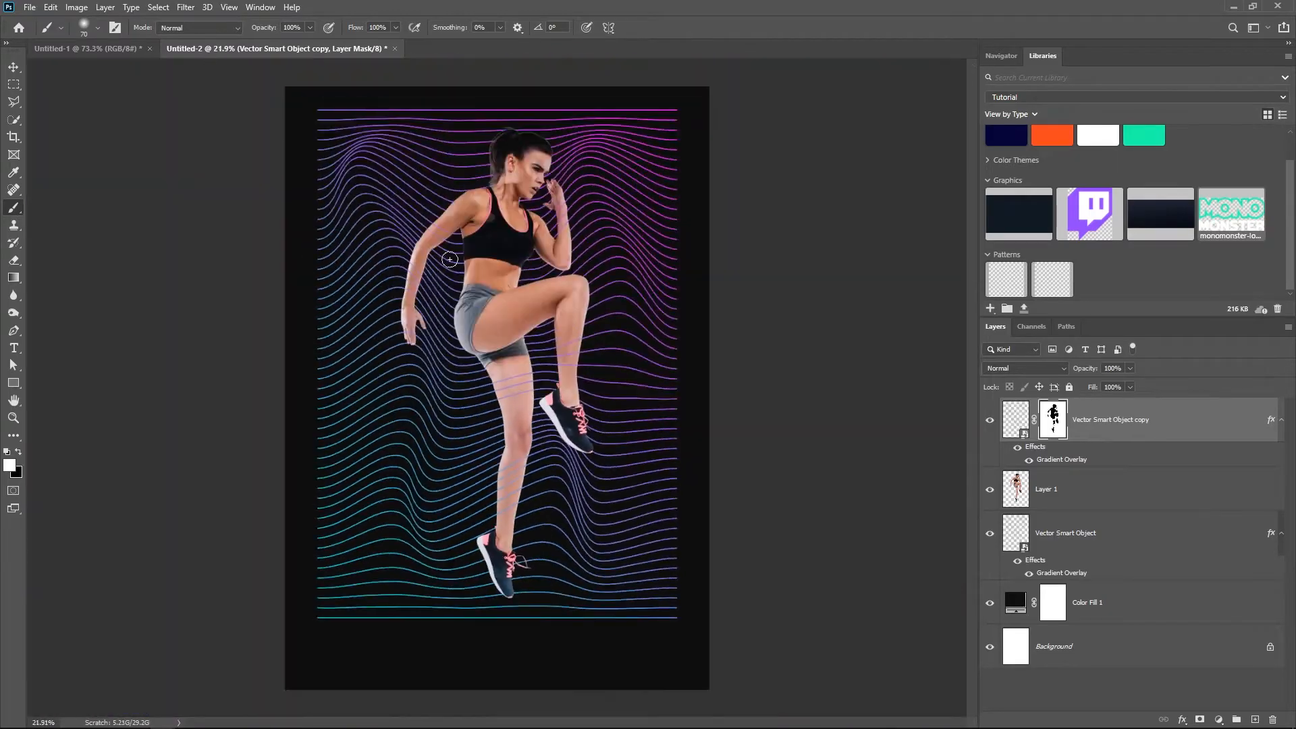
Add a Curves adjustment layer above the athlete layer and clip it to the athlete.
key(v)
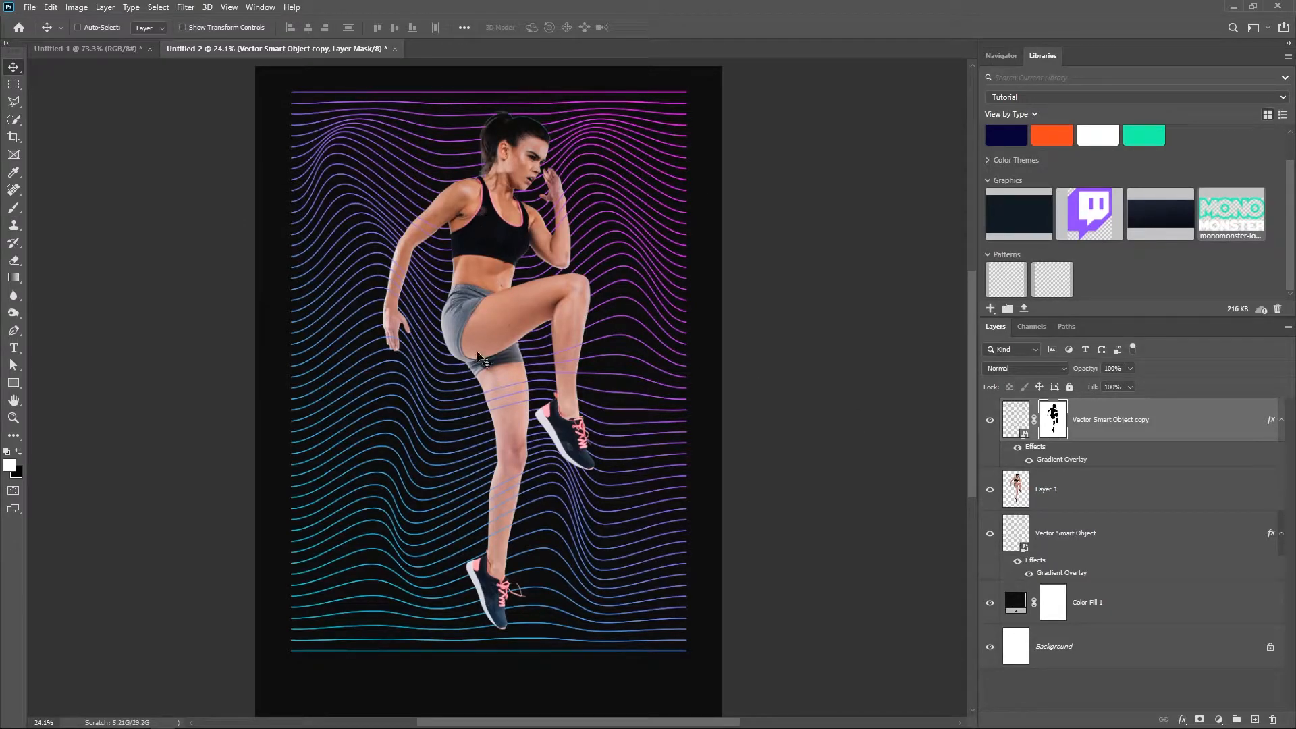
click(1078, 495)
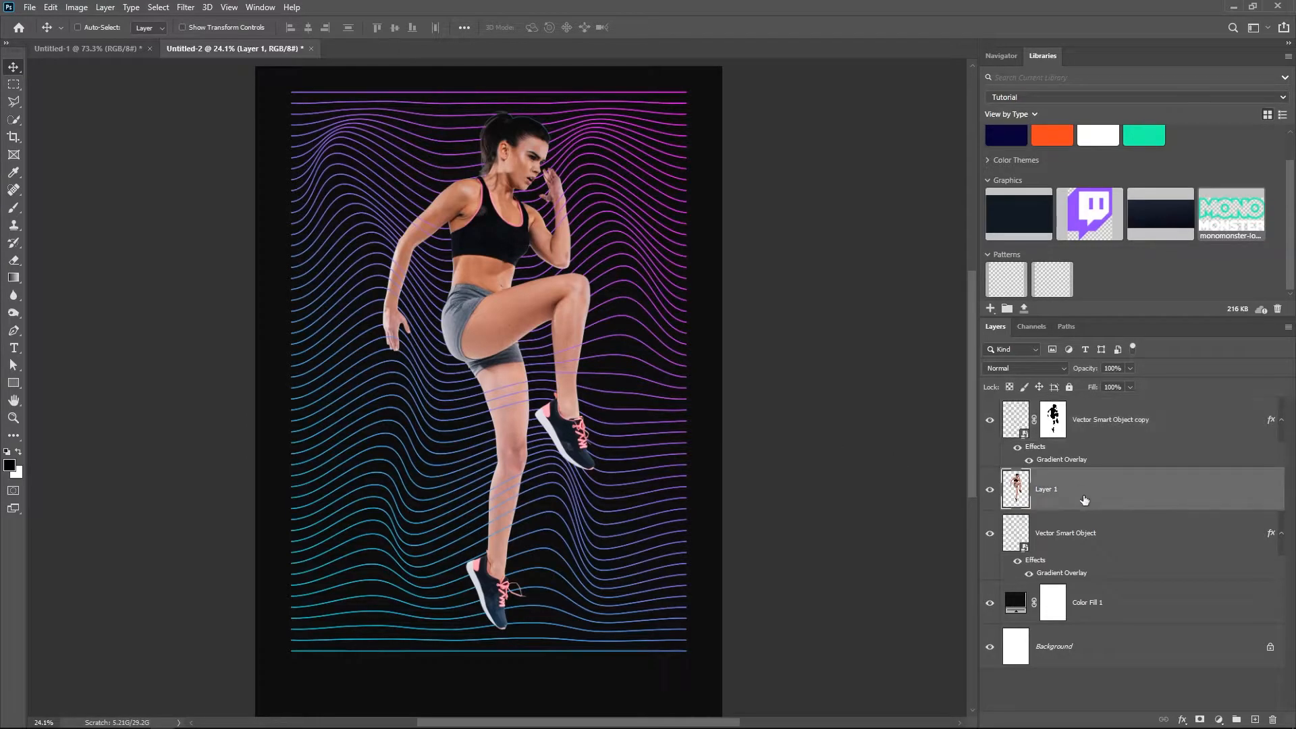
click(1219, 721)
click(1213, 545)
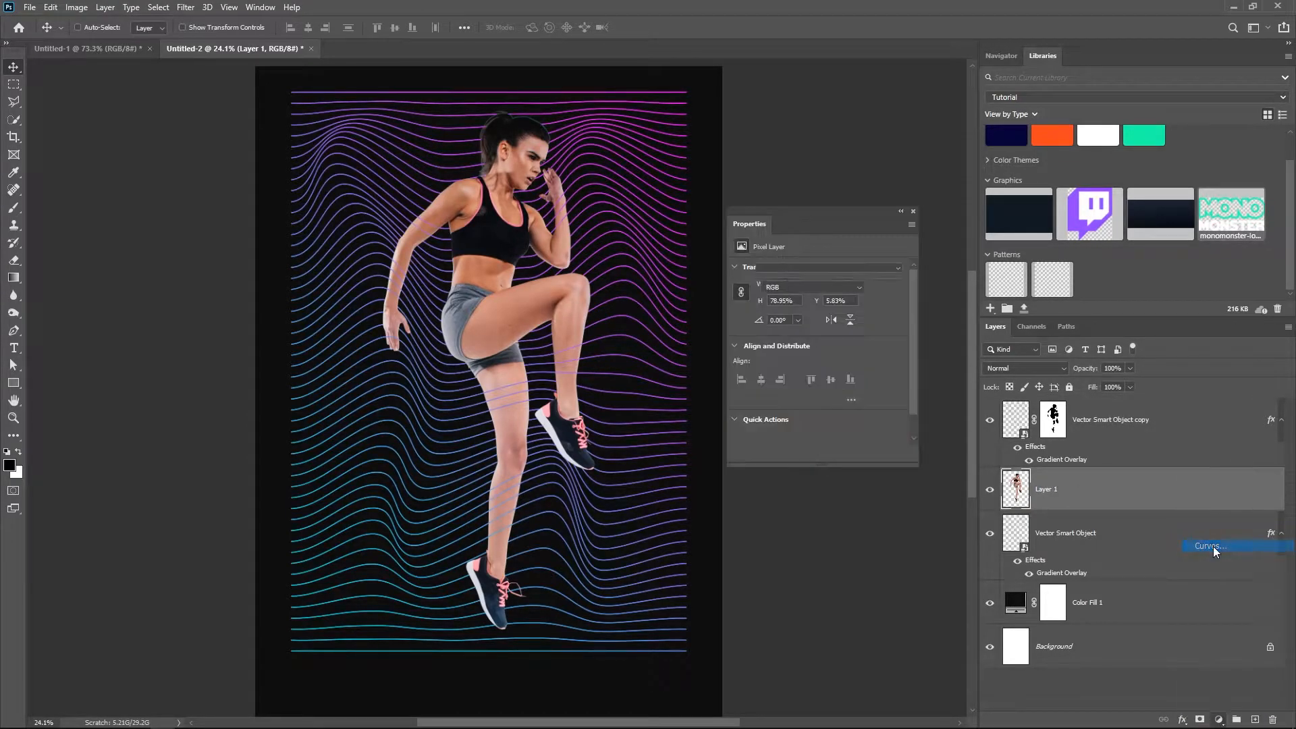
alt+click(1094, 508)
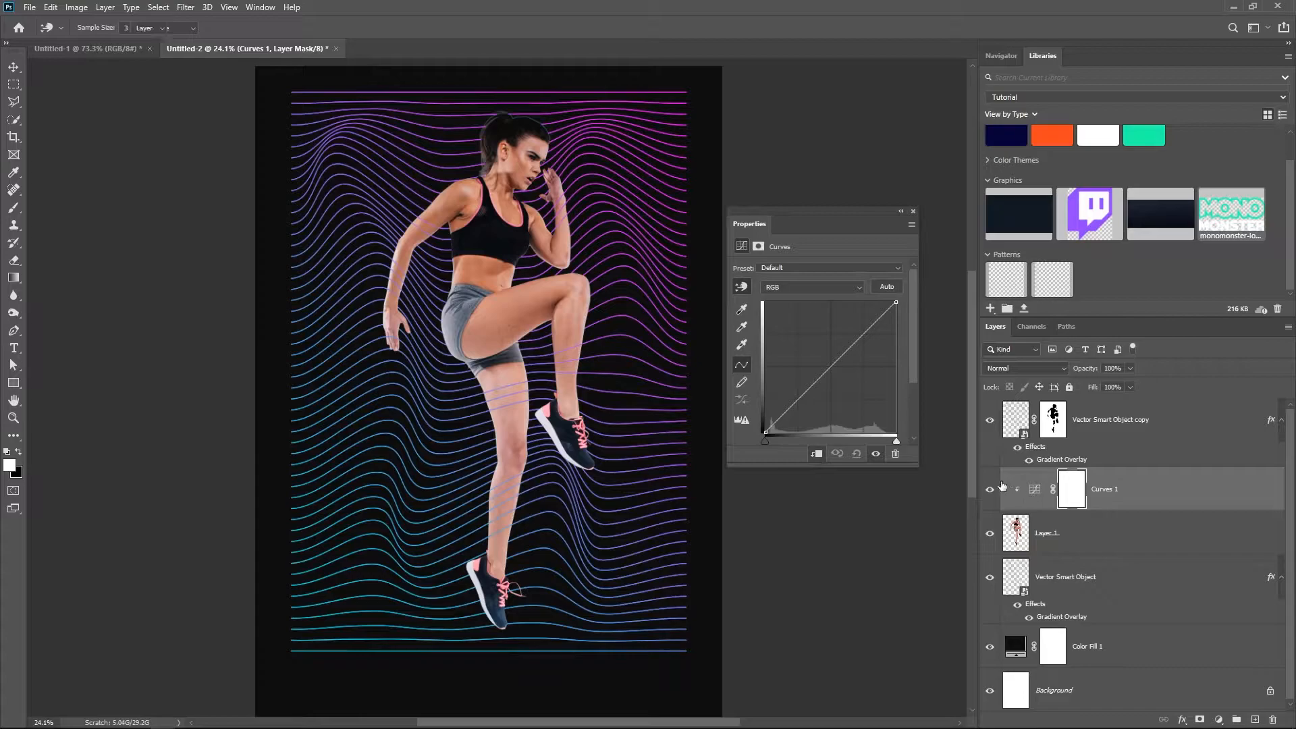
Shape the RGB curve into a gentle S with darker shadows and brighter highlights to increase the athlete's contrast.
drag(801, 397, 807, 401)
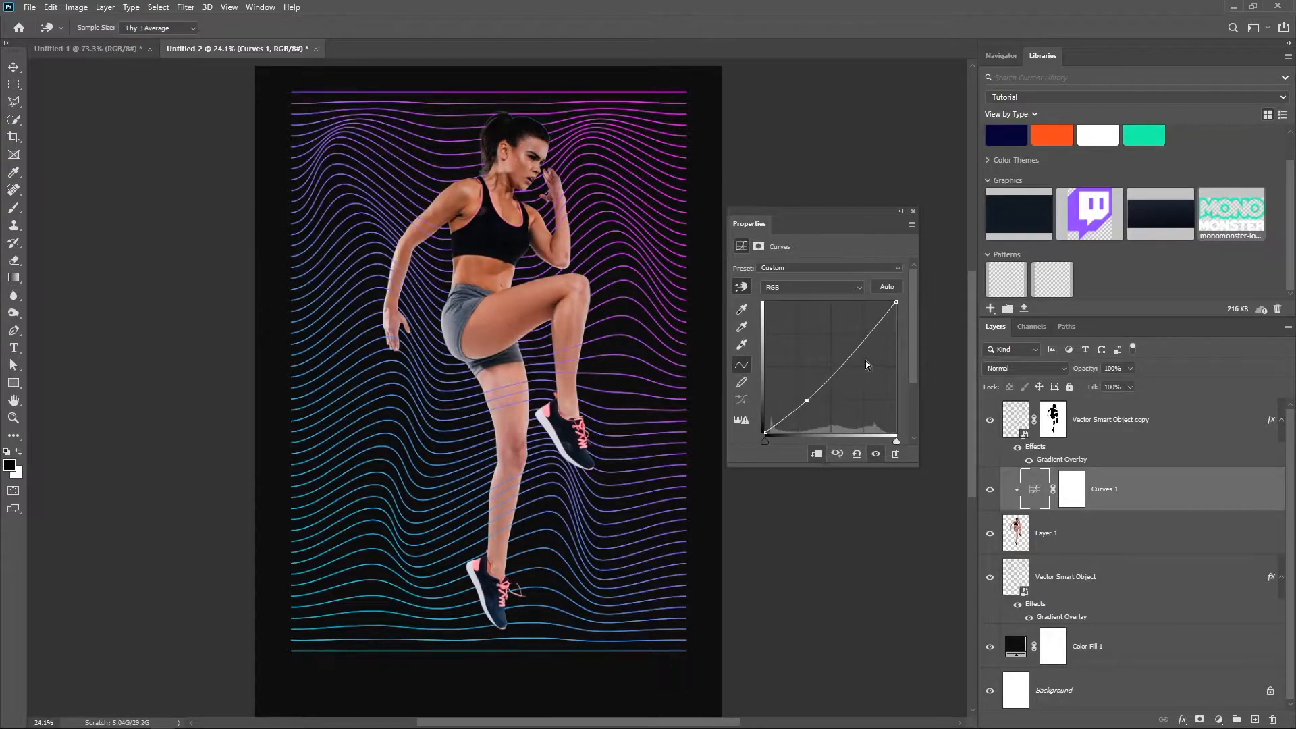
drag(868, 338, 859, 332)
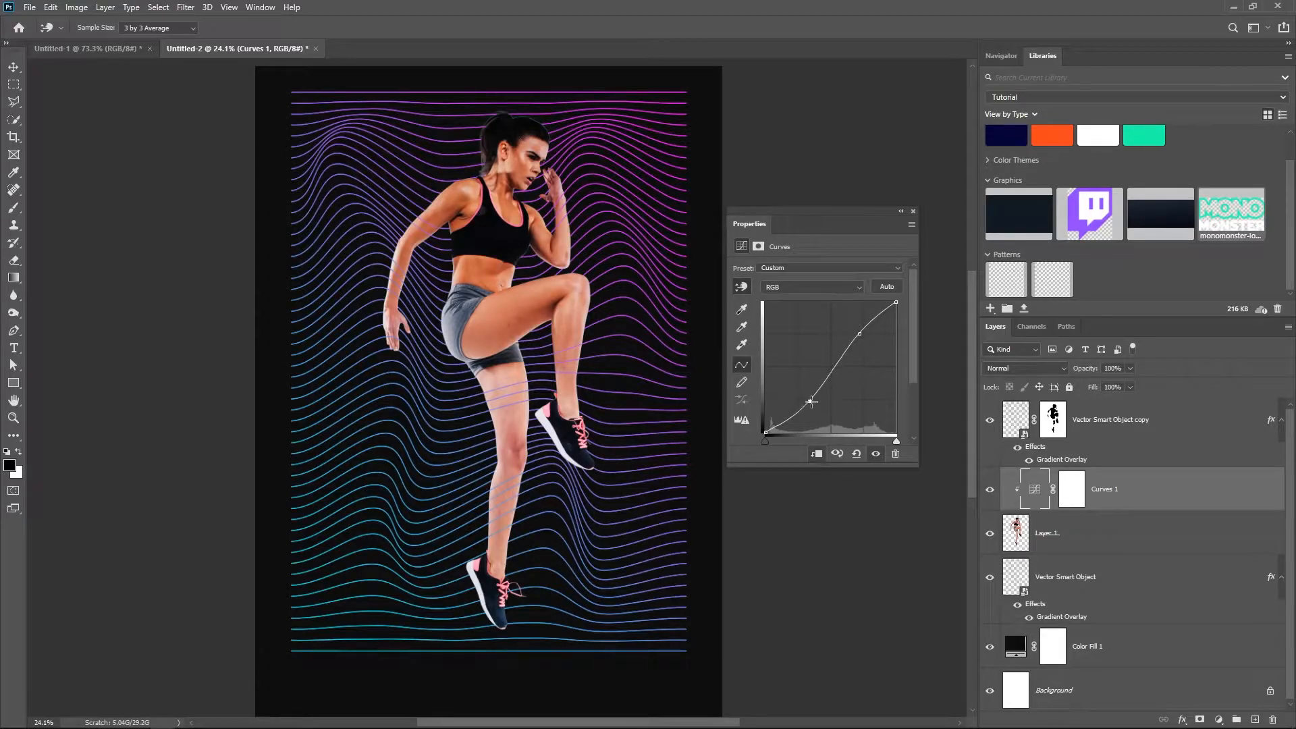
click(812, 401)
click(913, 211)
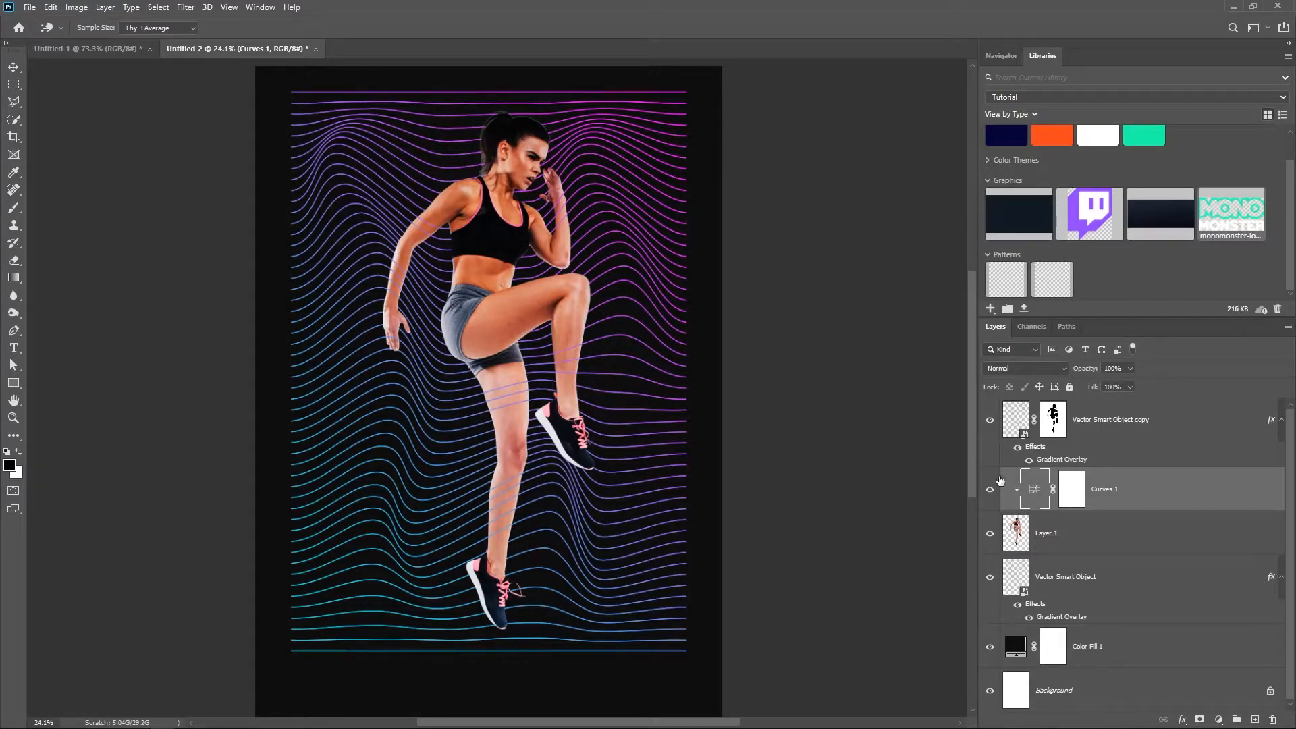
click(13, 67)
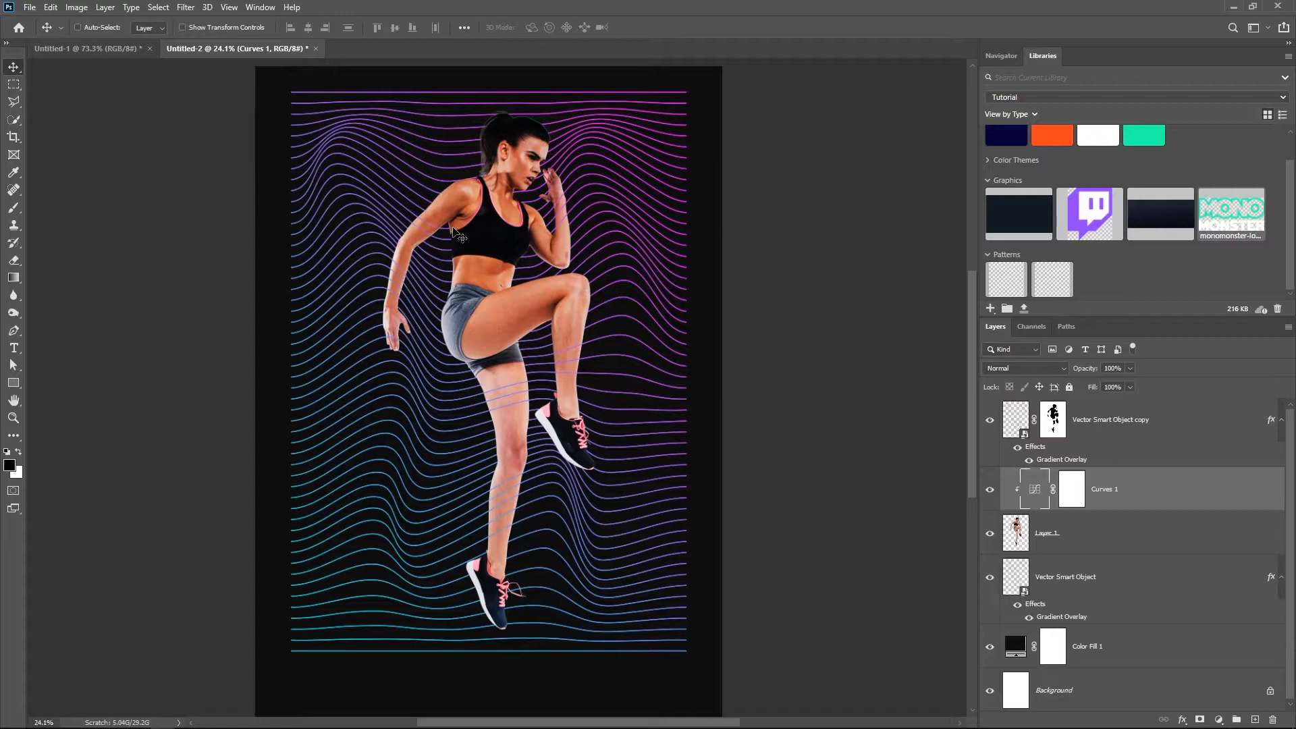
Add a Hue/Saturation adjustment layer above the original lines layer and set its saturation to +39.
click(1089, 584)
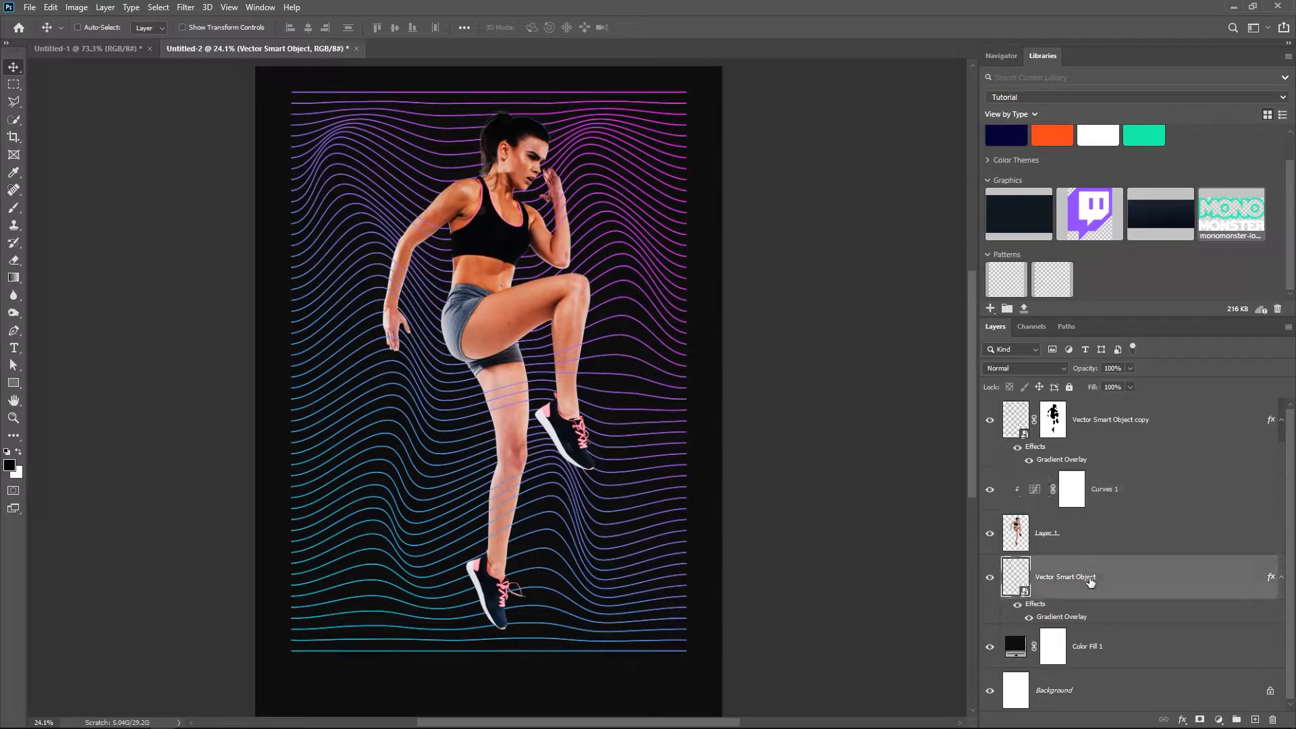
click(1119, 418)
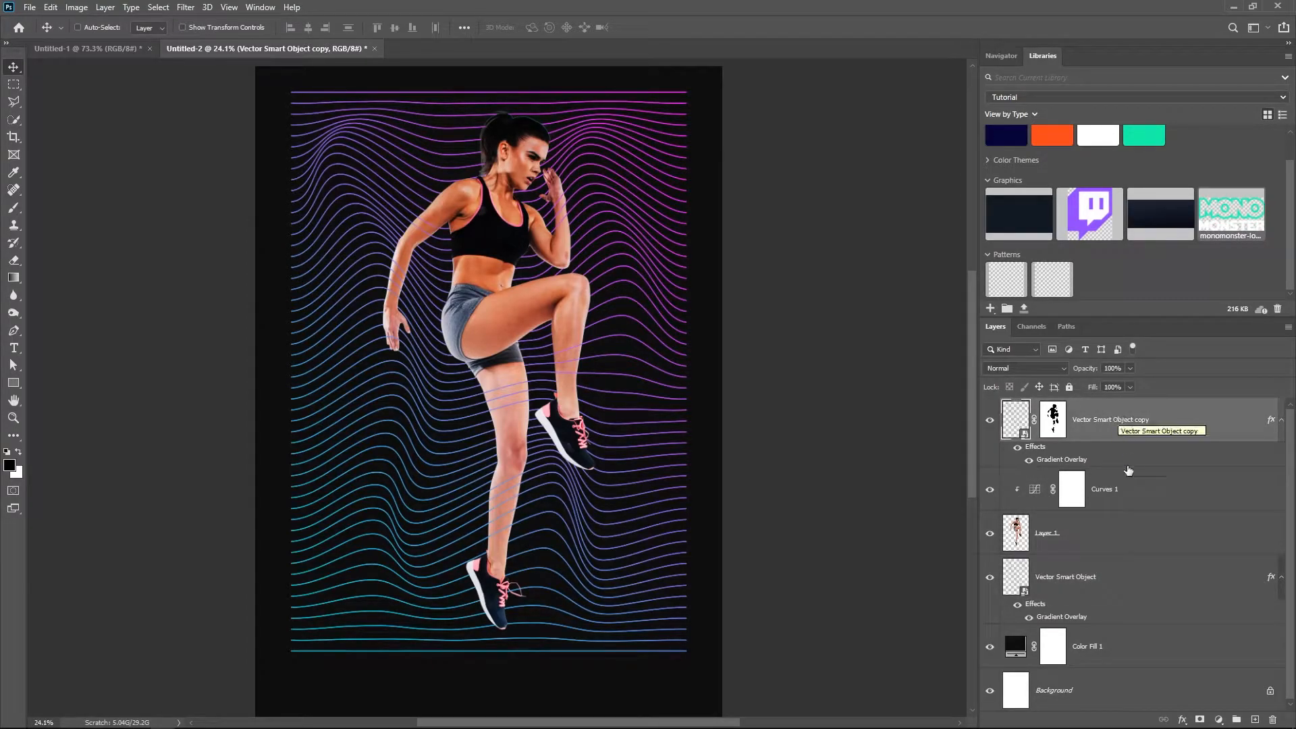
click(1086, 574)
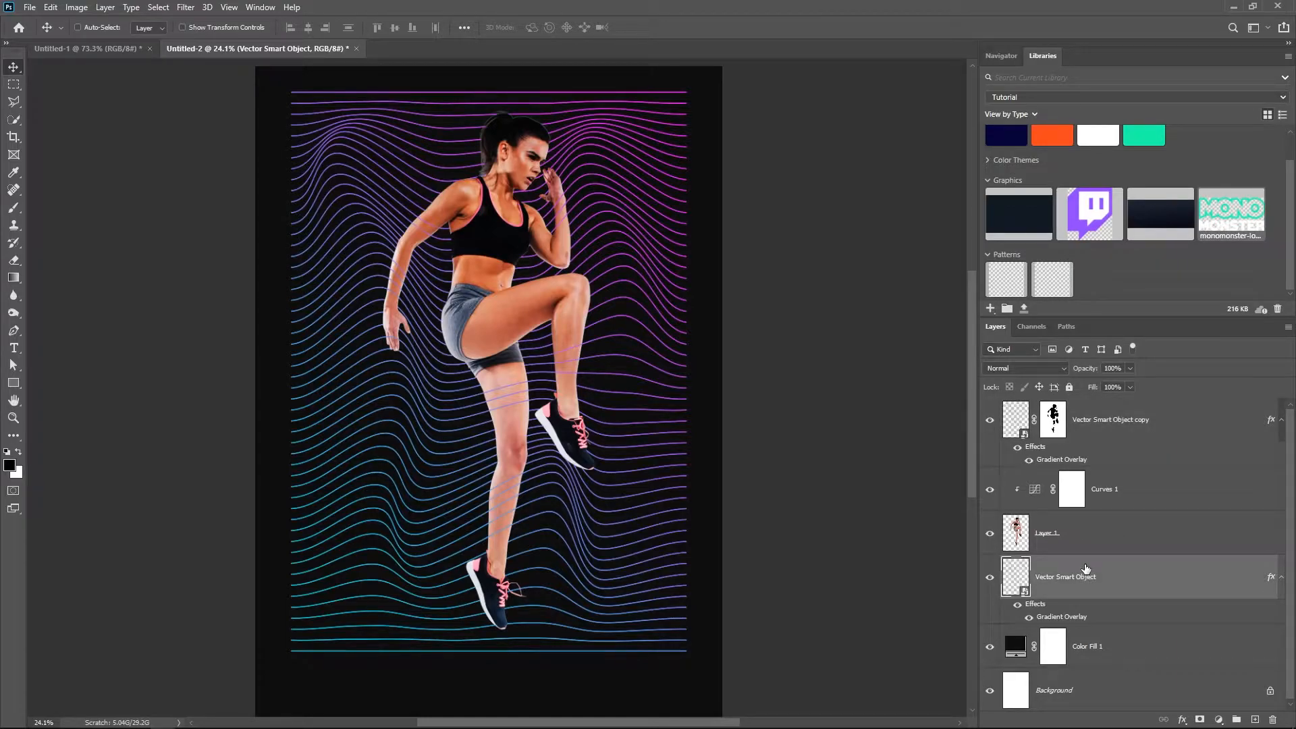
click(1219, 720)
click(1235, 585)
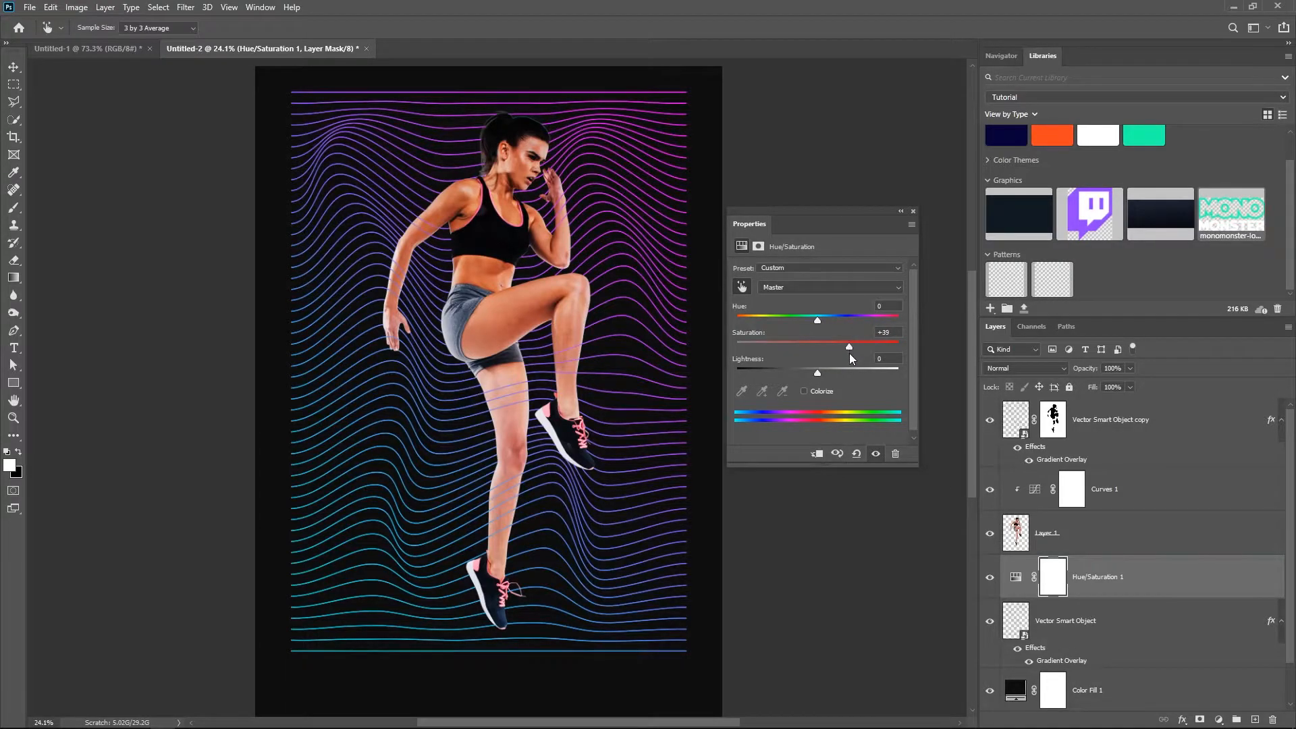
click(914, 212)
Copy the Hue/Saturation layer above the masked lines copy and clip it to that layer.
drag(1117, 578, 1110, 424)
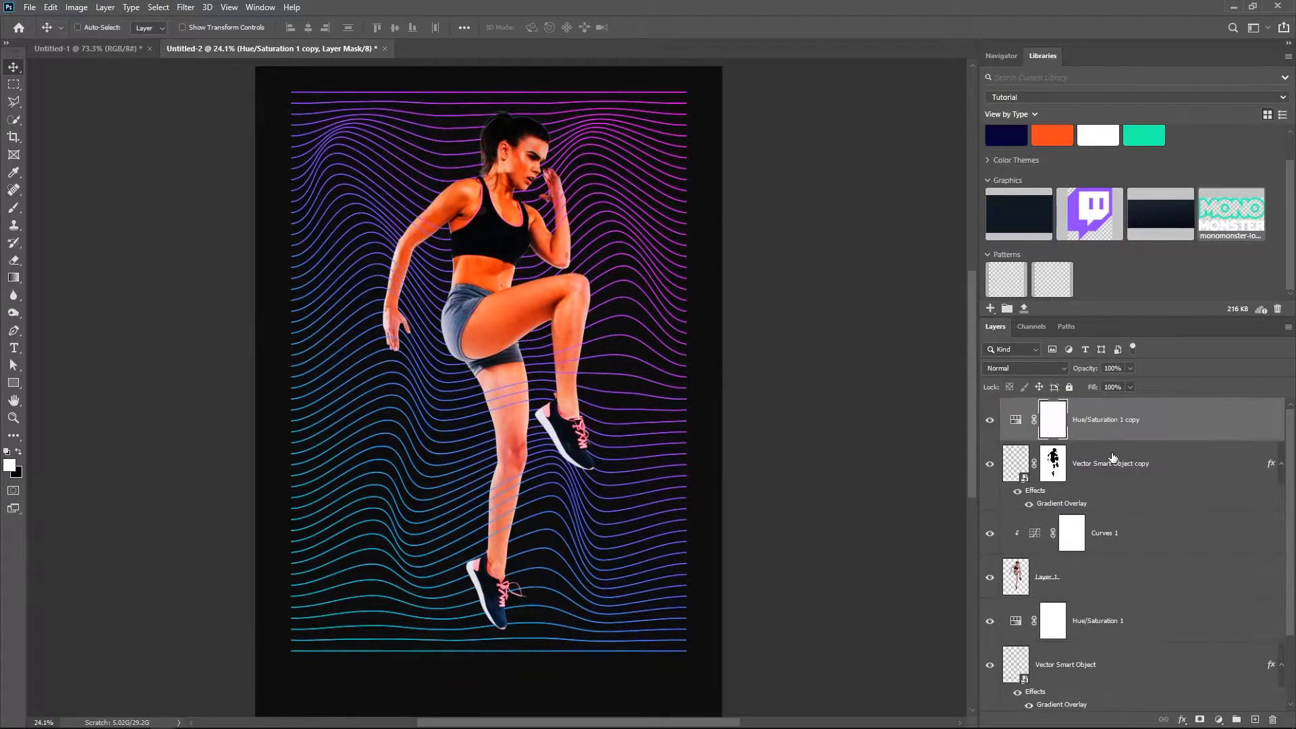
alt+click(1100, 440)
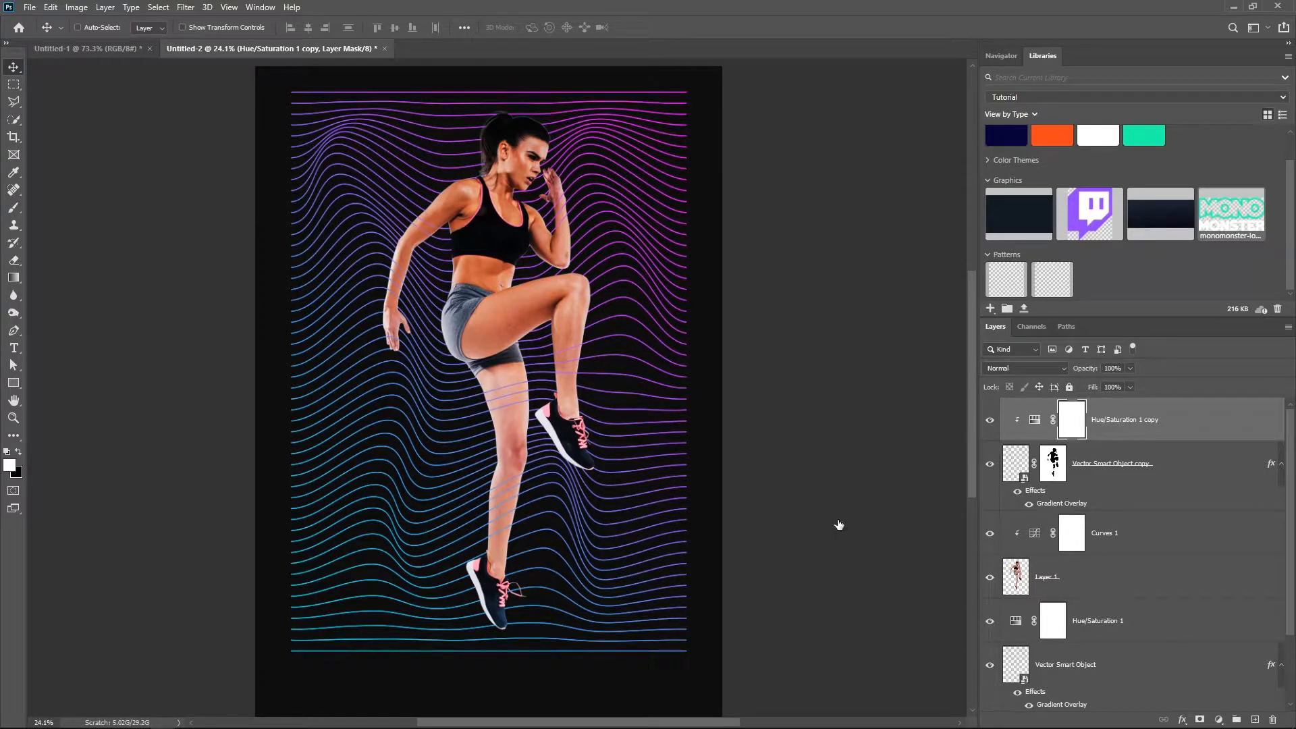
scroll(523, 249, up, 3)
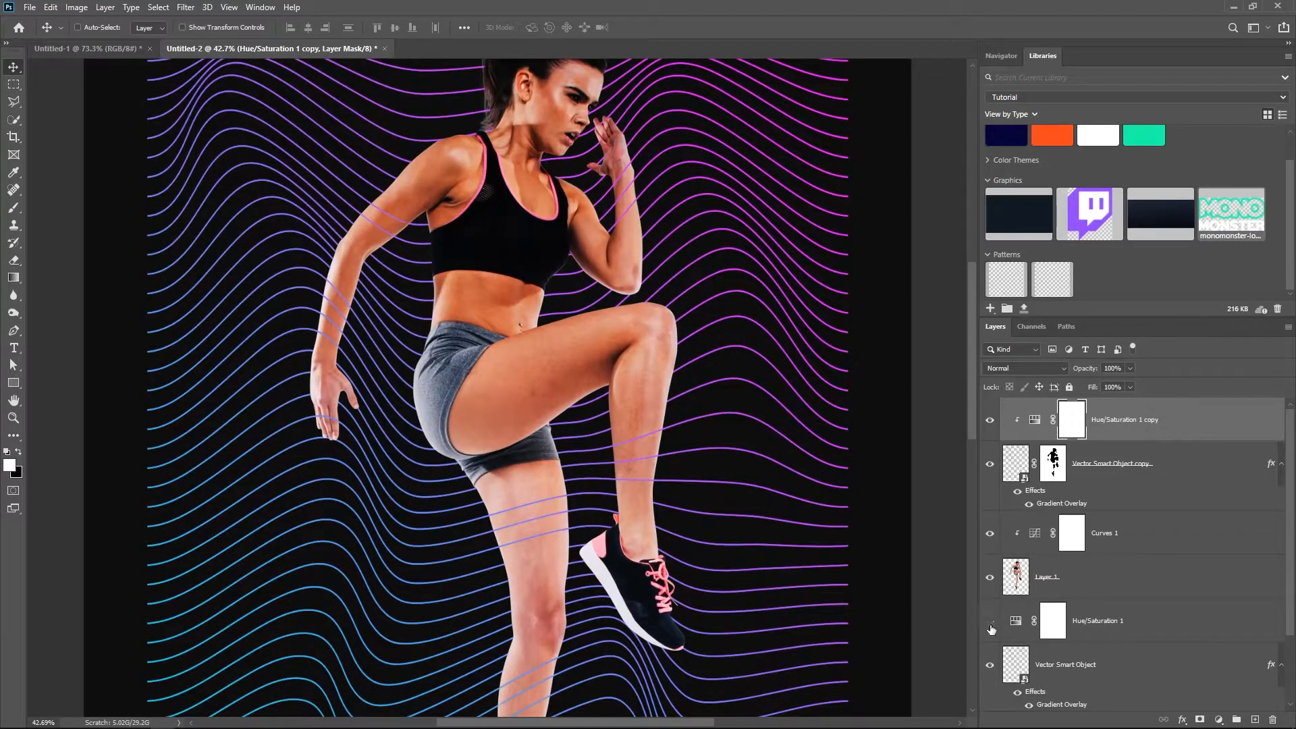
Add a light blue Outer Glow to the masked lines copy and adjust its opacity, spread and size.
scroll(676, 375, down, 3)
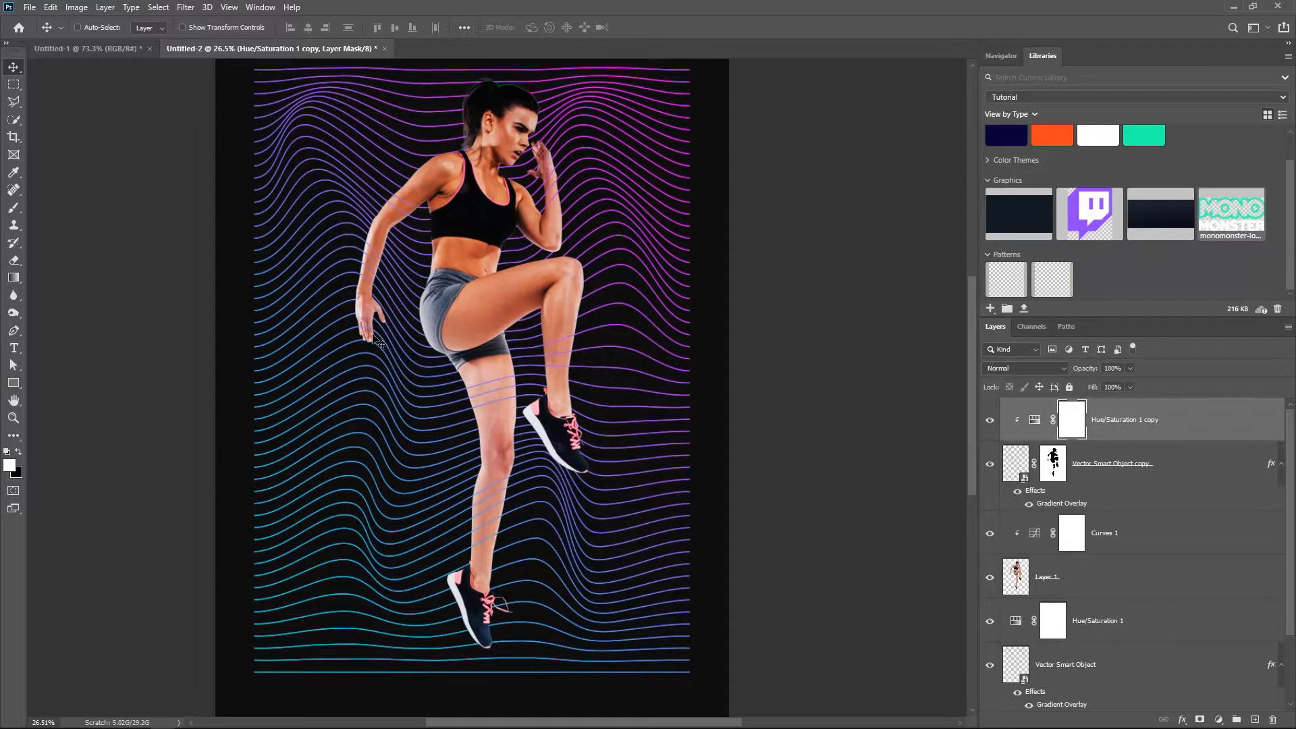
click(1109, 665)
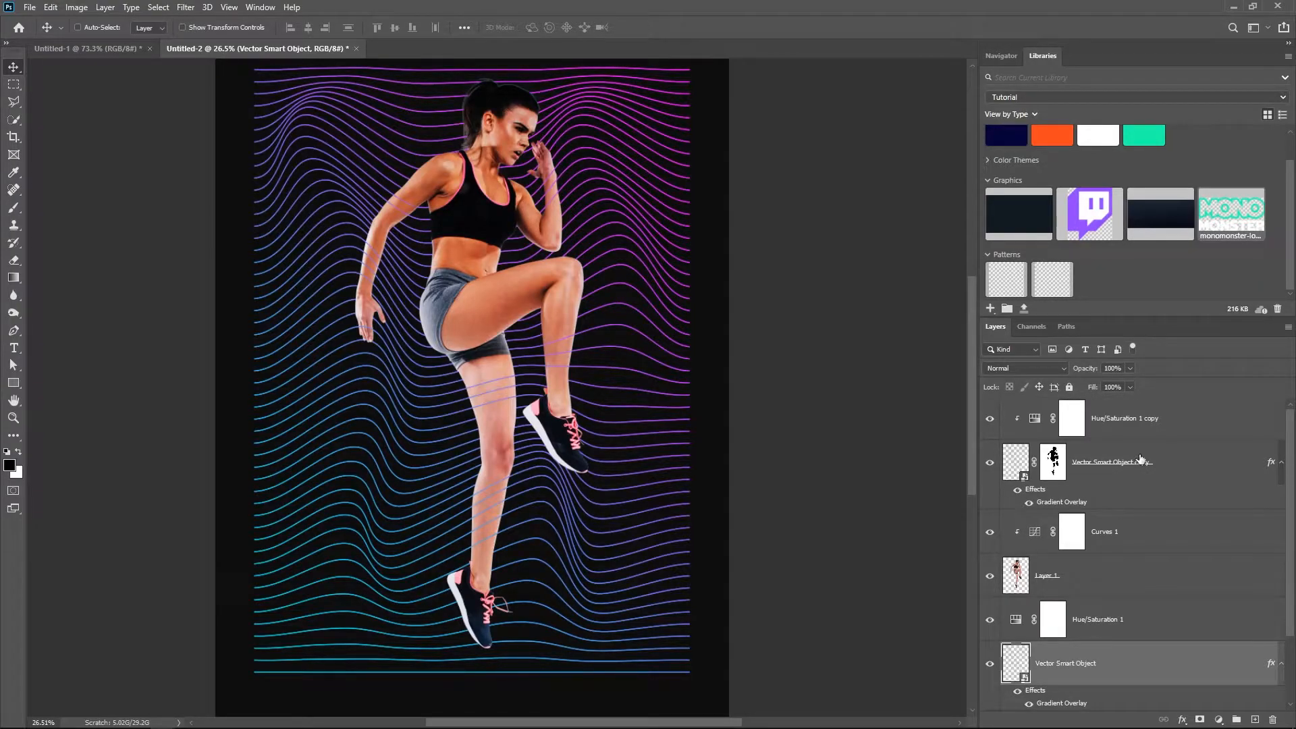
click(1188, 473)
right_click(1165, 463)
click(1045, 159)
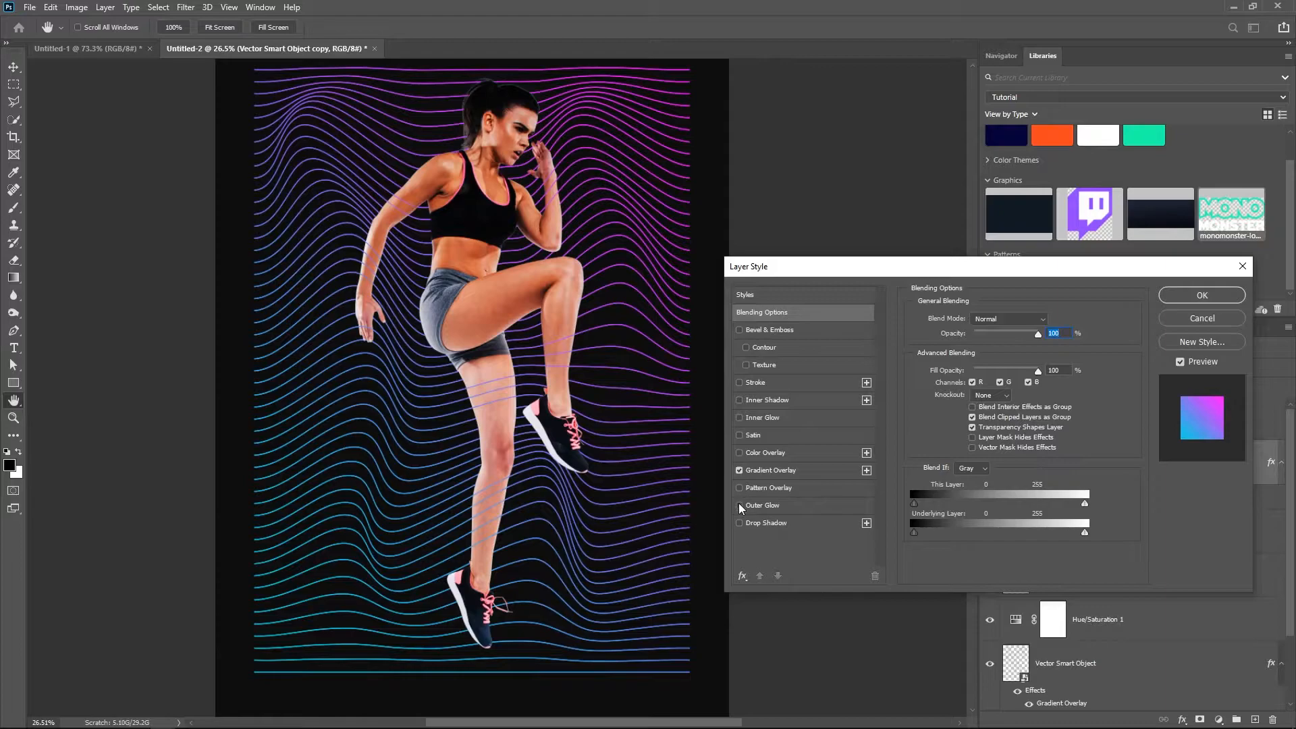
click(739, 506)
click(762, 506)
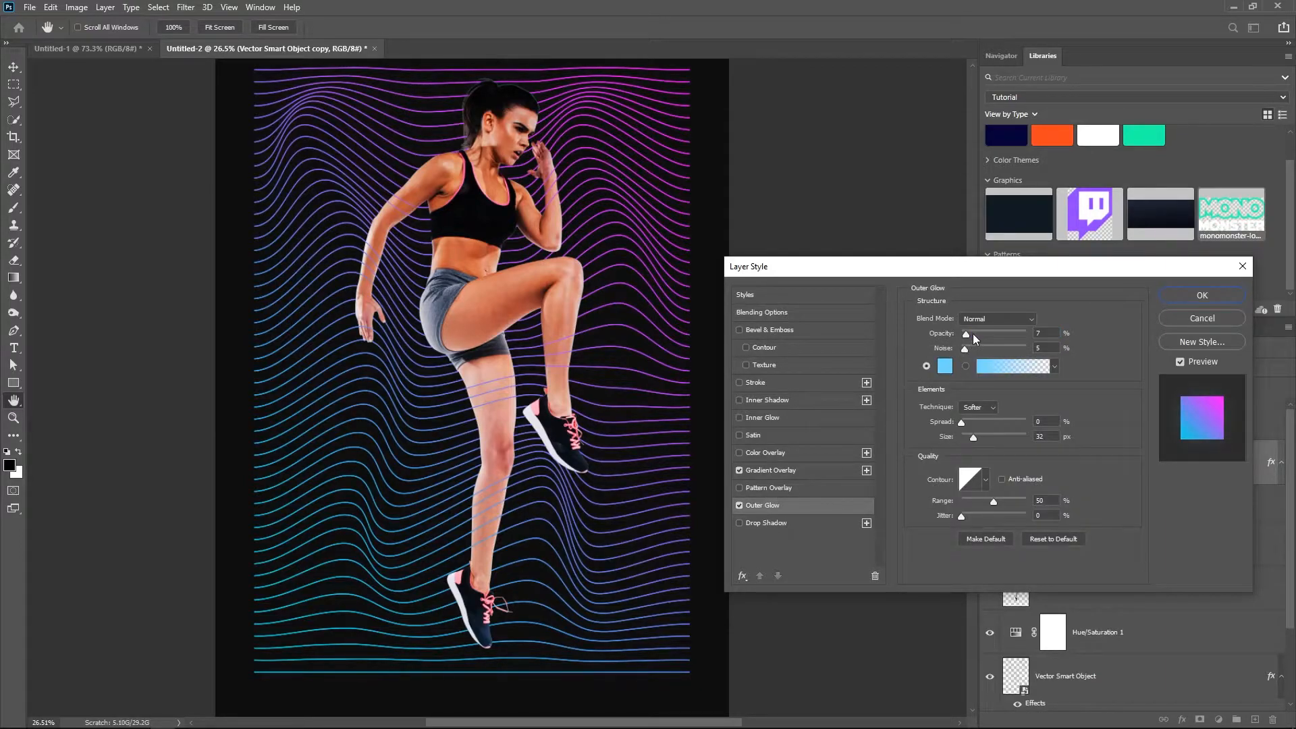
drag(973, 335, 974, 336)
mouse_move(963, 422)
mouse_down()
mouse_move(1026, 423)
mouse_move(962, 420)
mouse_move(966, 435)
mouse_up()
key(Return)
Paint black on the lines copy's mask with a smaller brush to hide stray glow over the athlete's hair, hand and body.
scroll(541, 156, up, 10)
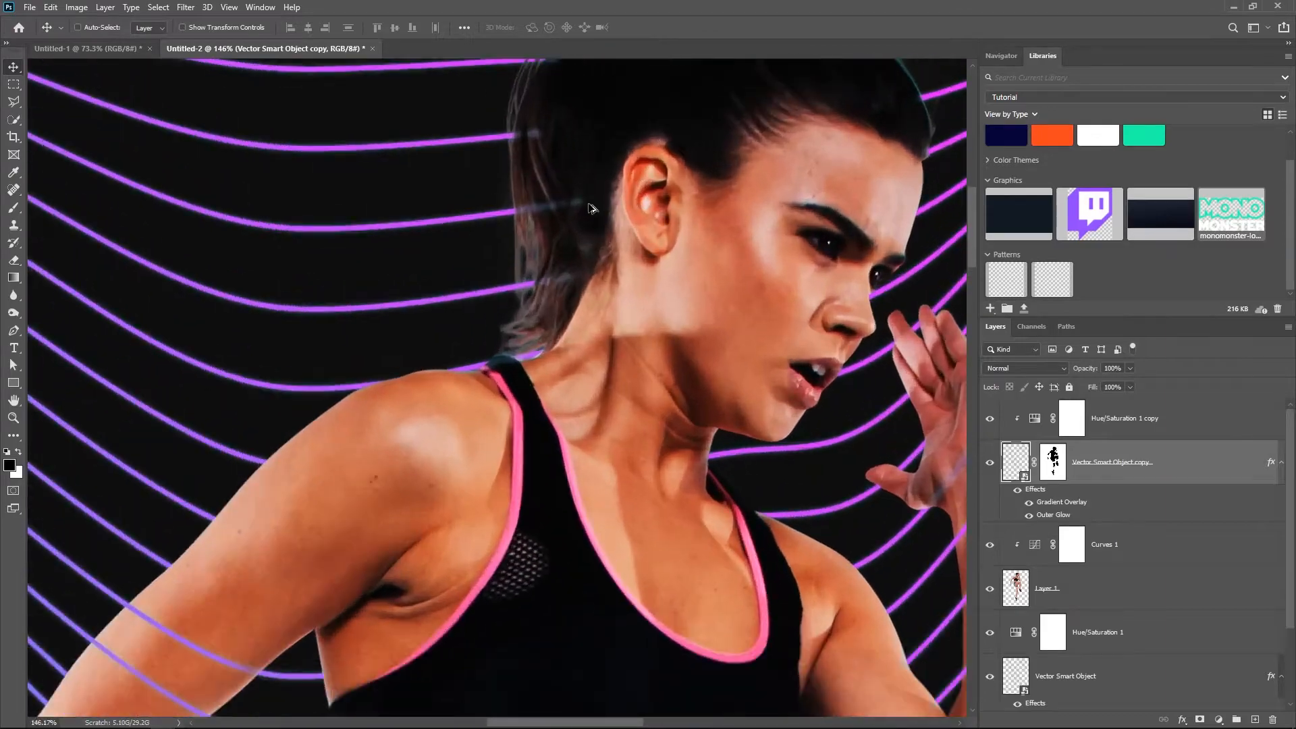
click(1054, 462)
key(x)
key(b)
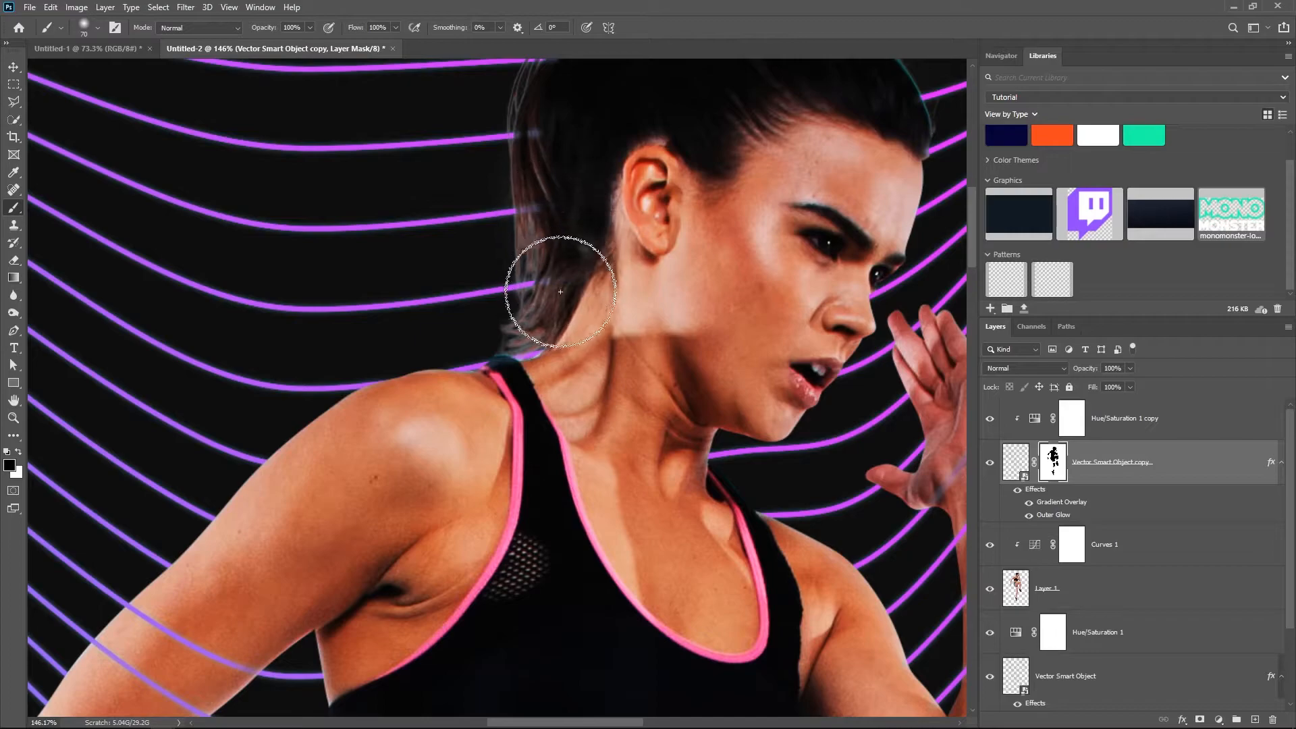
drag(666, 358, 329, 282)
key(bracketleft)
key(bracketleft)
key(bracketleft)
key(bracketleft)
key(bracketleft)
mouse_move(622, 405)
mouse_down()
mouse_move(641, 357)
mouse_move(613, 398)
mouse_up()
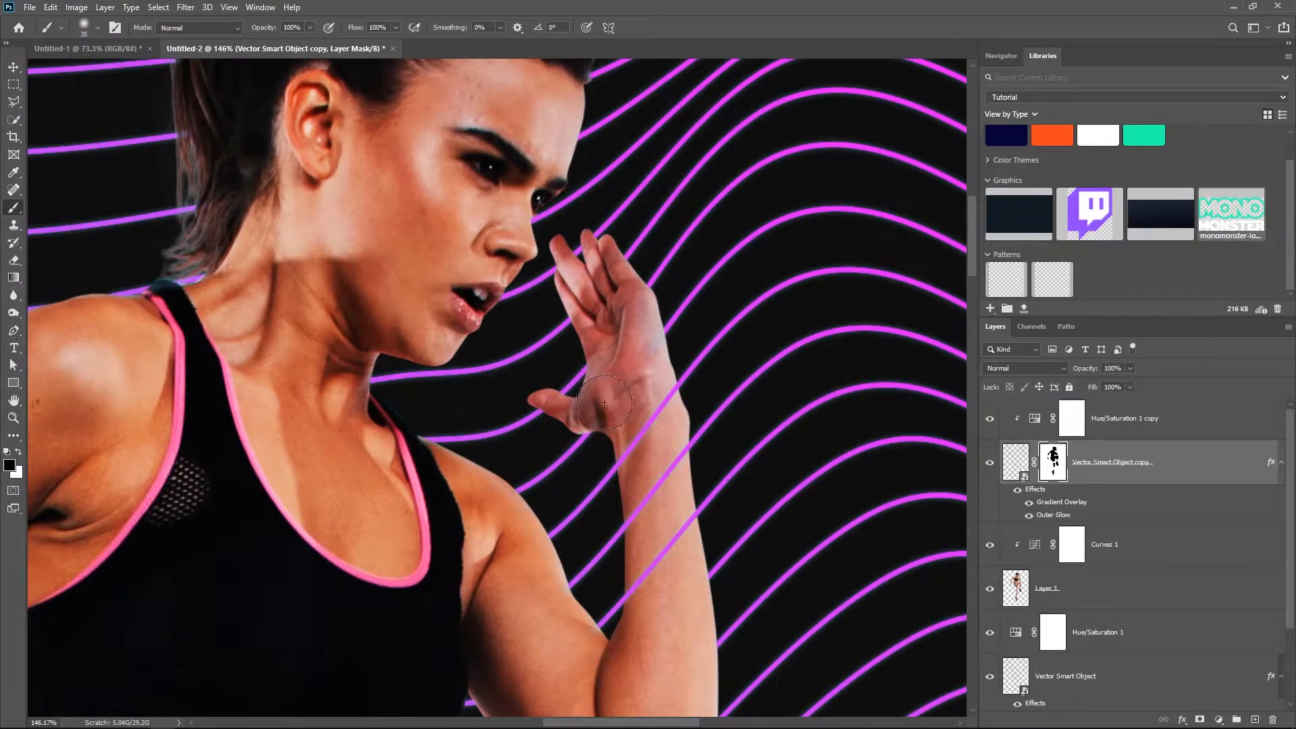
scroll(453, 420, down, 2)
scroll(453, 420, down, 2)
drag(257, 675, 400, 280)
drag(498, 457, 472, 463)
scroll(509, 298, down, 10)
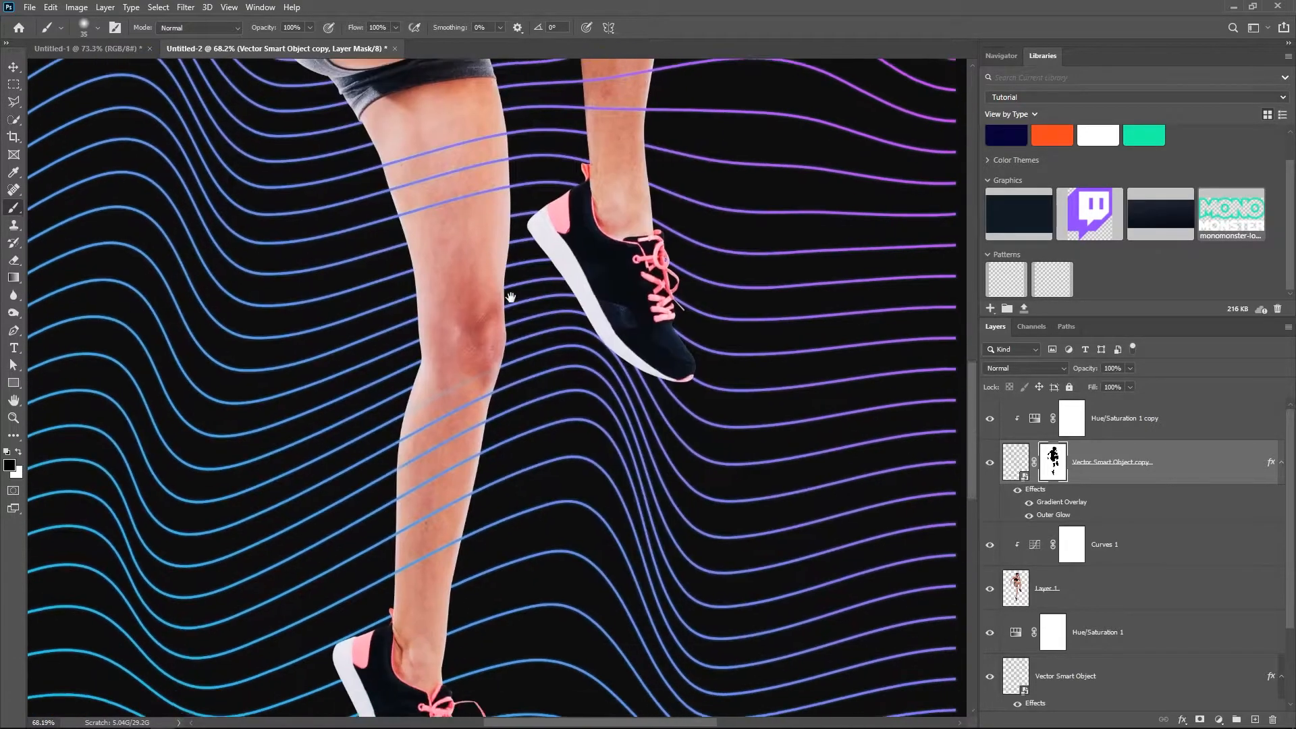
scroll(520, 326, up, 10)
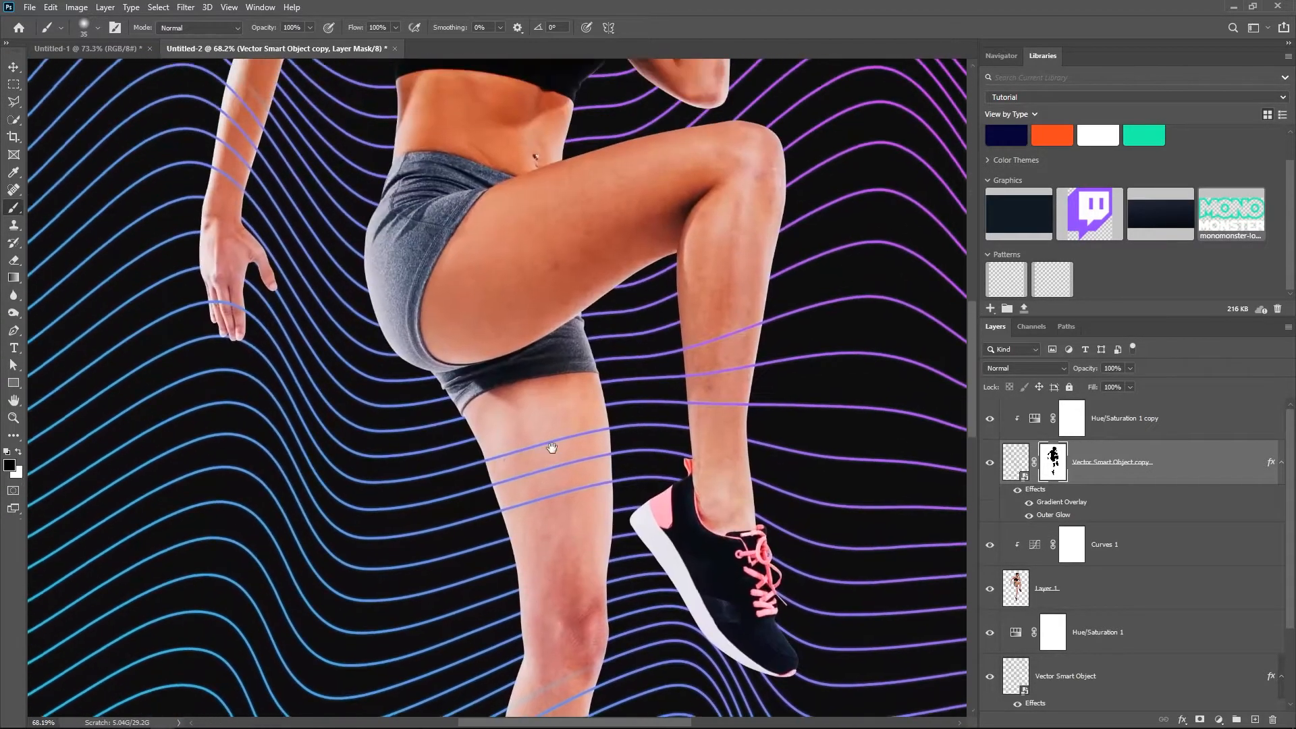
alt+scroll(552, 427, down, 5)
alt+scroll(553, 426, up, 1)
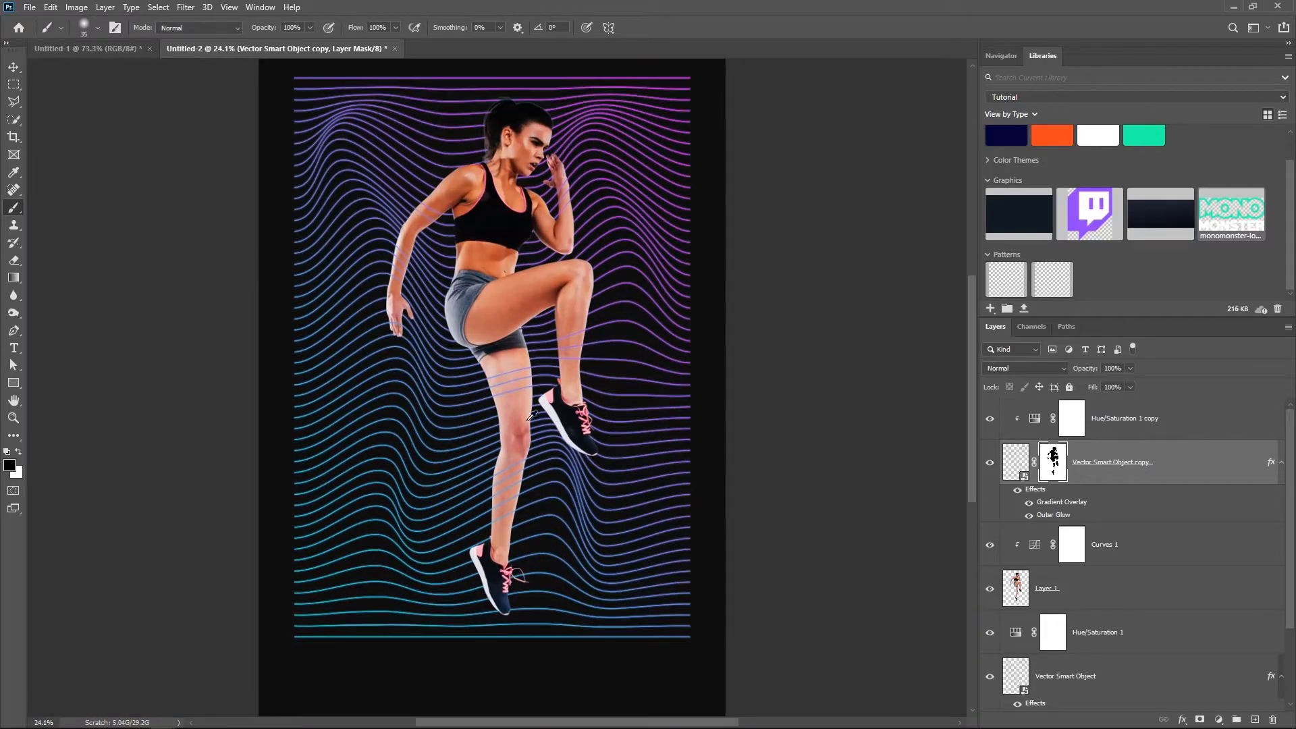
Add the text "jump" in Akira Expanded Super Bold across the lower leg and scale it up to about 376 pt.
click(14, 67)
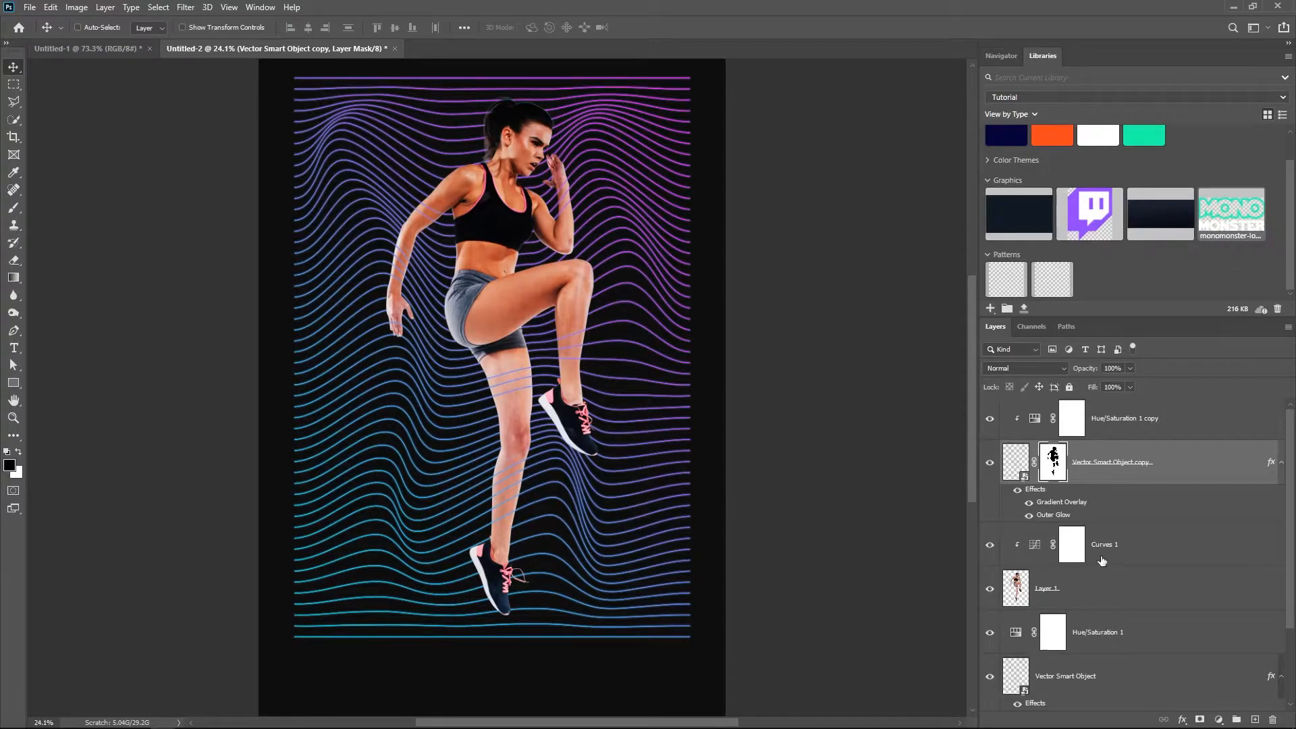
click(13, 348)
click(443, 482)
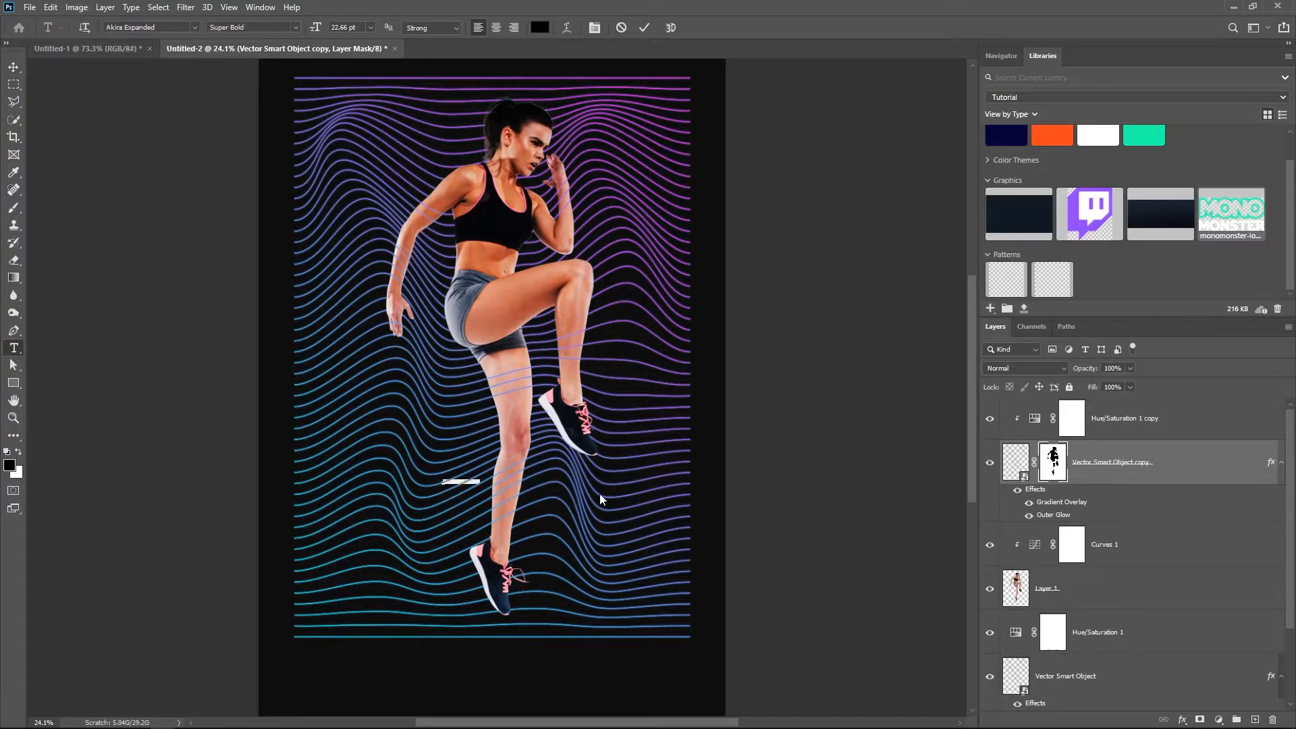
key(BackSpace)
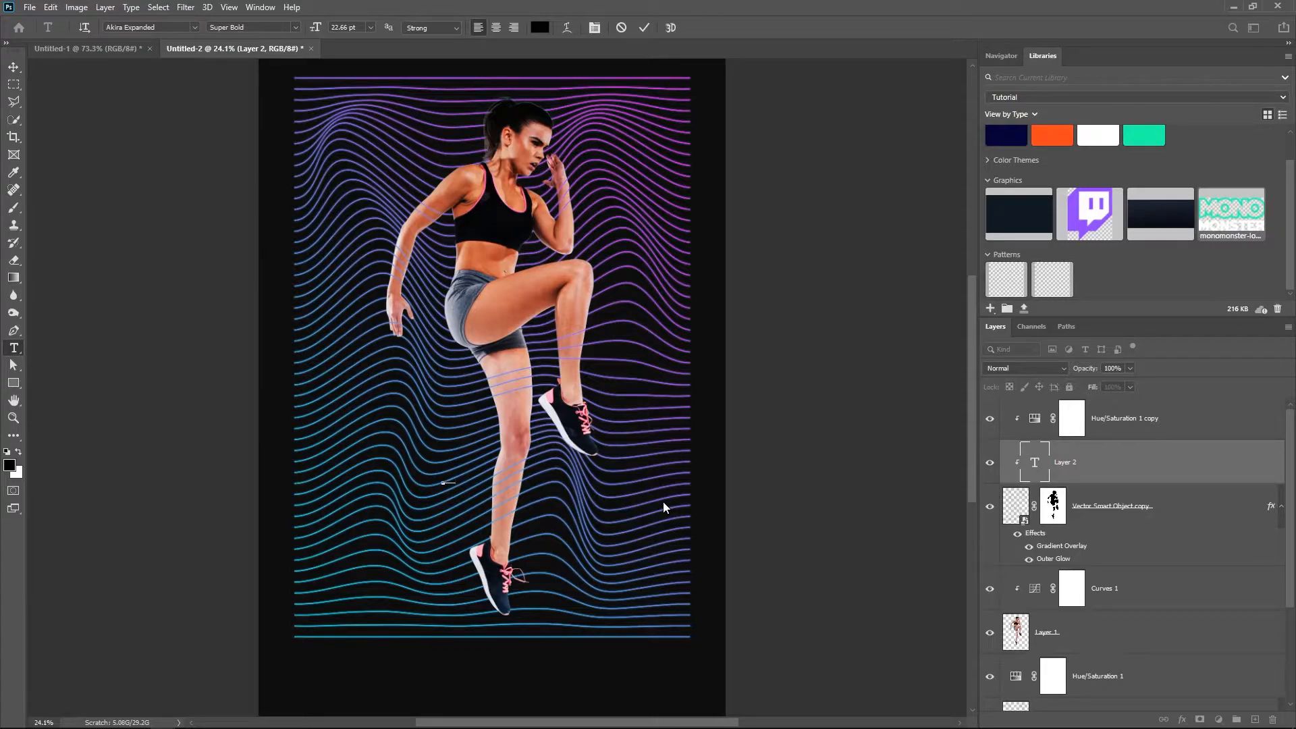
text(jump)
key(ctrl+t)
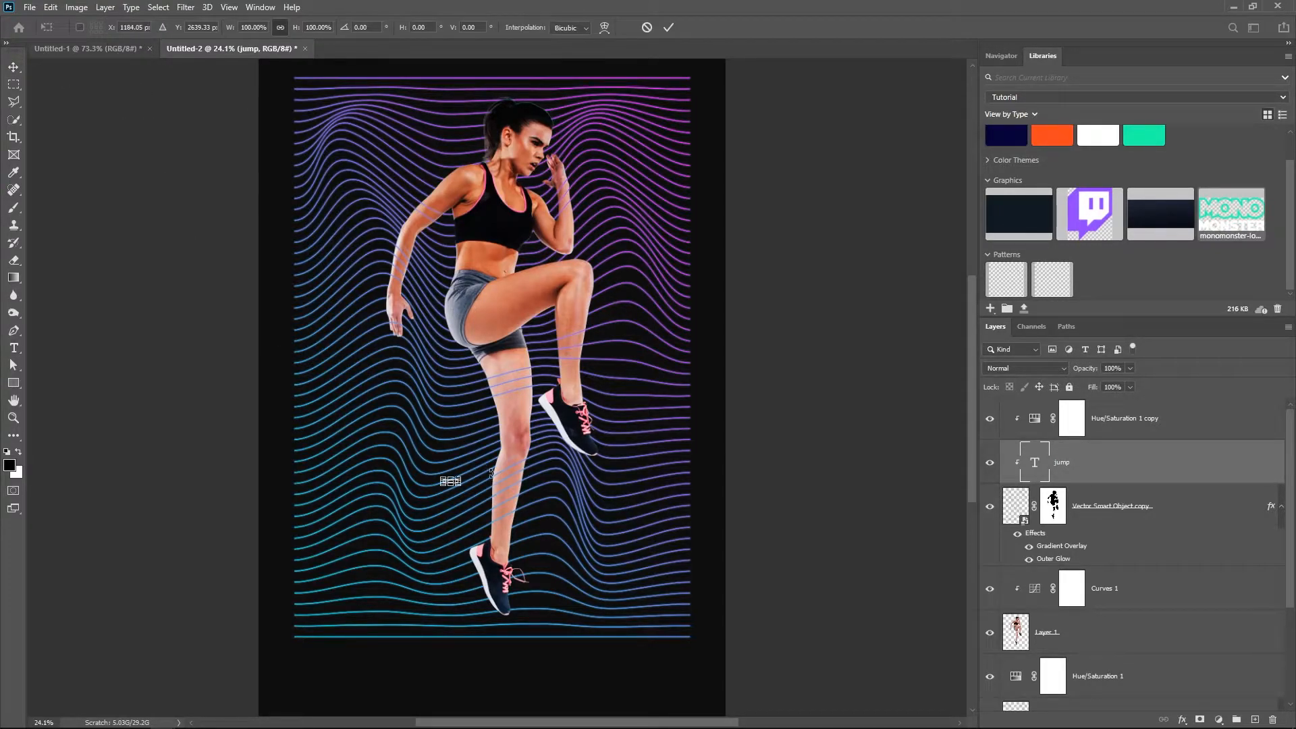
drag(463, 475, 535, 501)
key(Return)
Bring the jump text layer to the top of the stack, unclip it, and colour the text white (ffffff).
drag(1146, 454, 1003, 422)
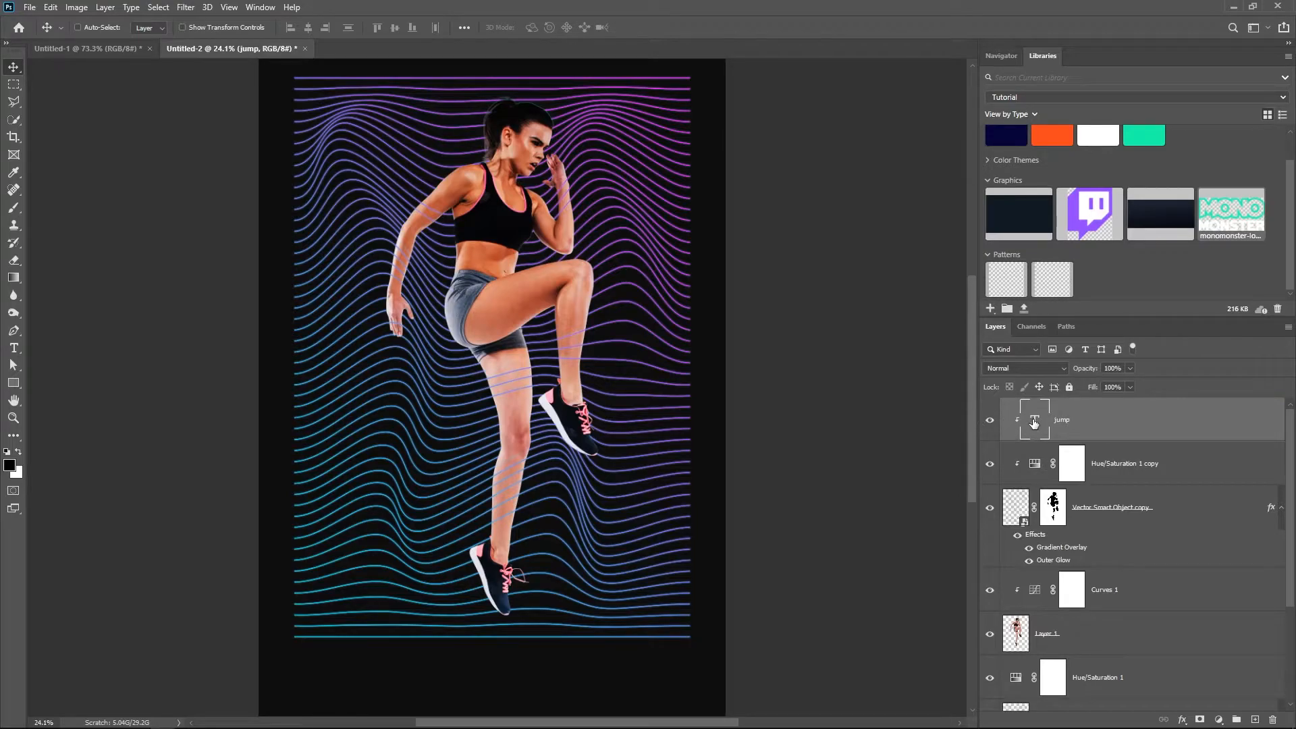
alt+click(1090, 443)
double_click(1009, 420)
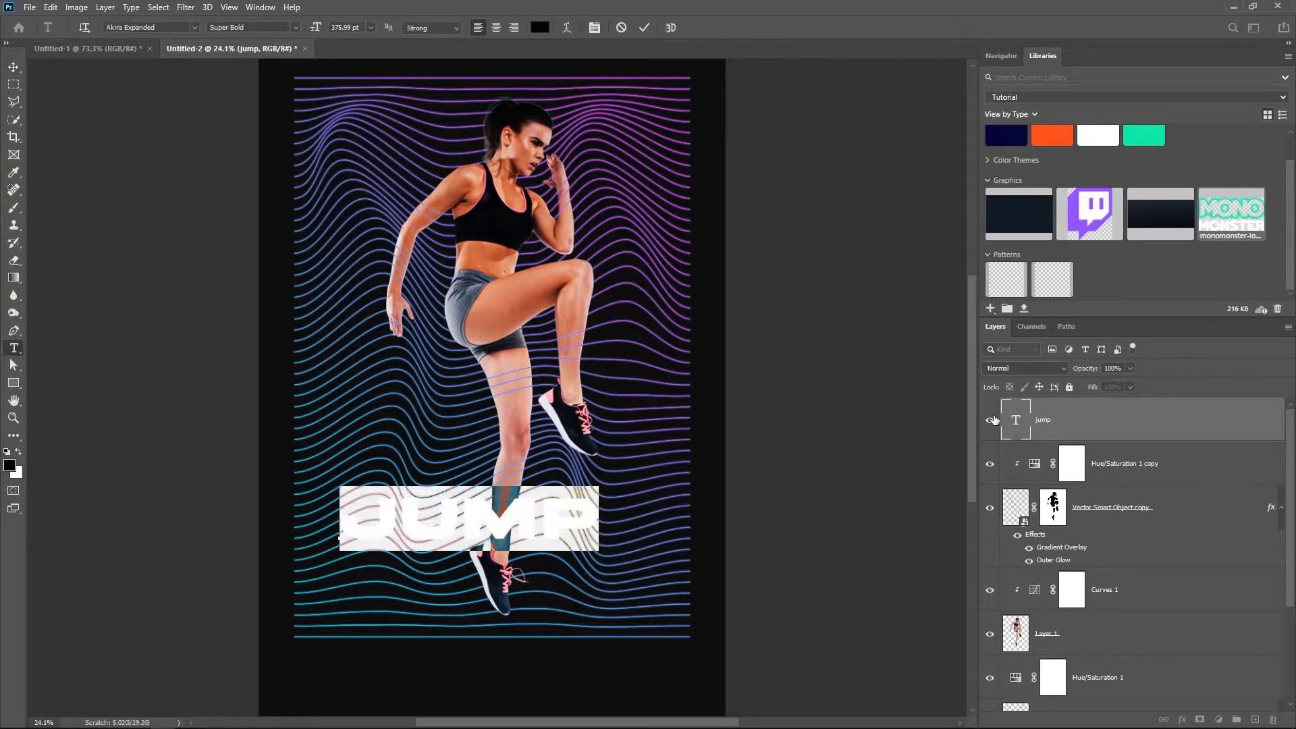
click(540, 27)
click(579, 414)
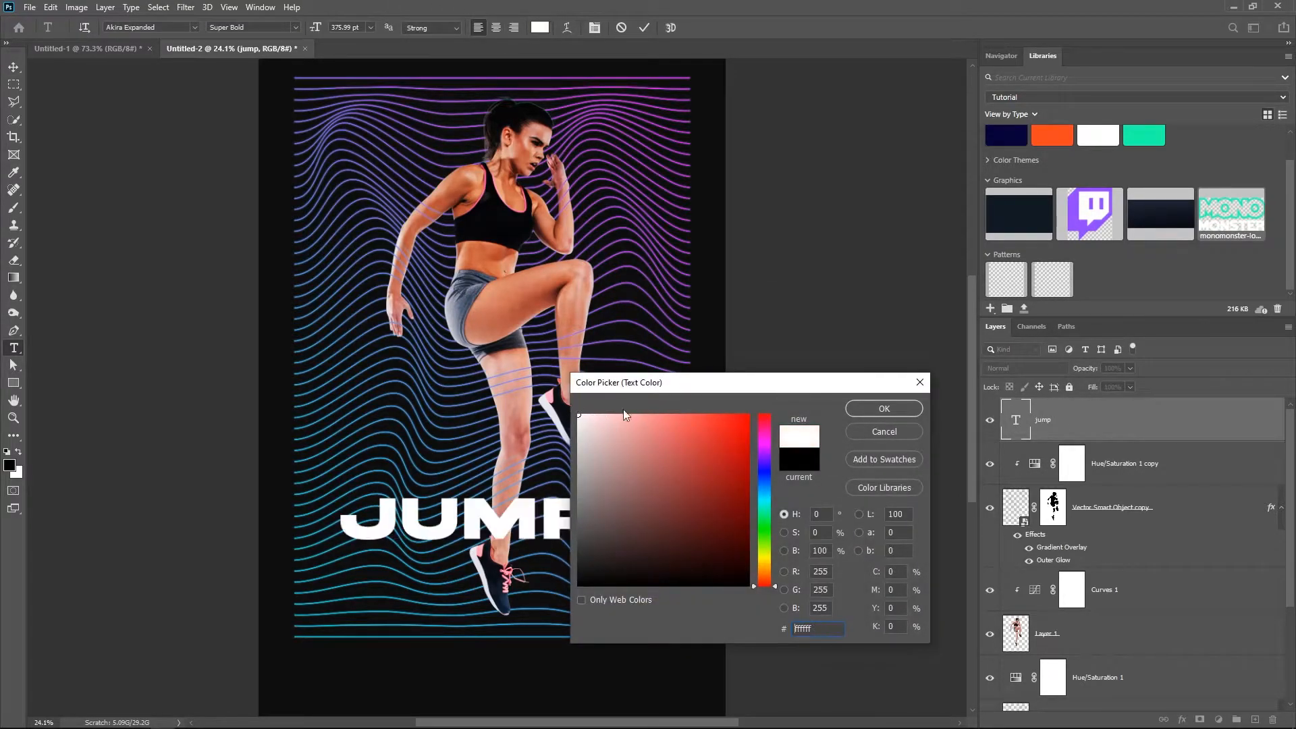
click(860, 415)
Enlarge the JUMP text to nearly the width of the lines and place it over the supporting foot.
key(ctrl+t)
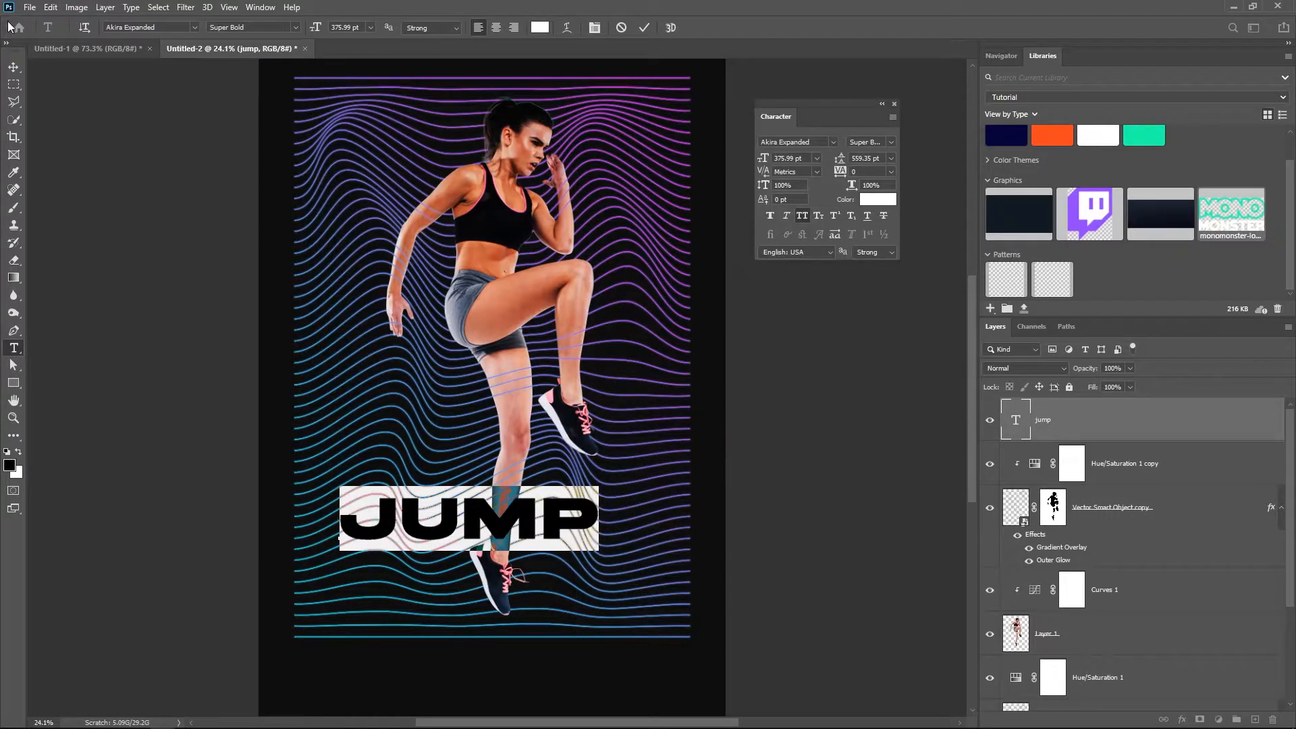
click(13, 67)
click(894, 104)
key(ctrl+t)
drag(479, 484, 506, 570)
key(Return)
Mask the JUMP text with the inverted athlete silhouette so the foot shows in front of the letters.
scroll(1045, 530, down, 1)
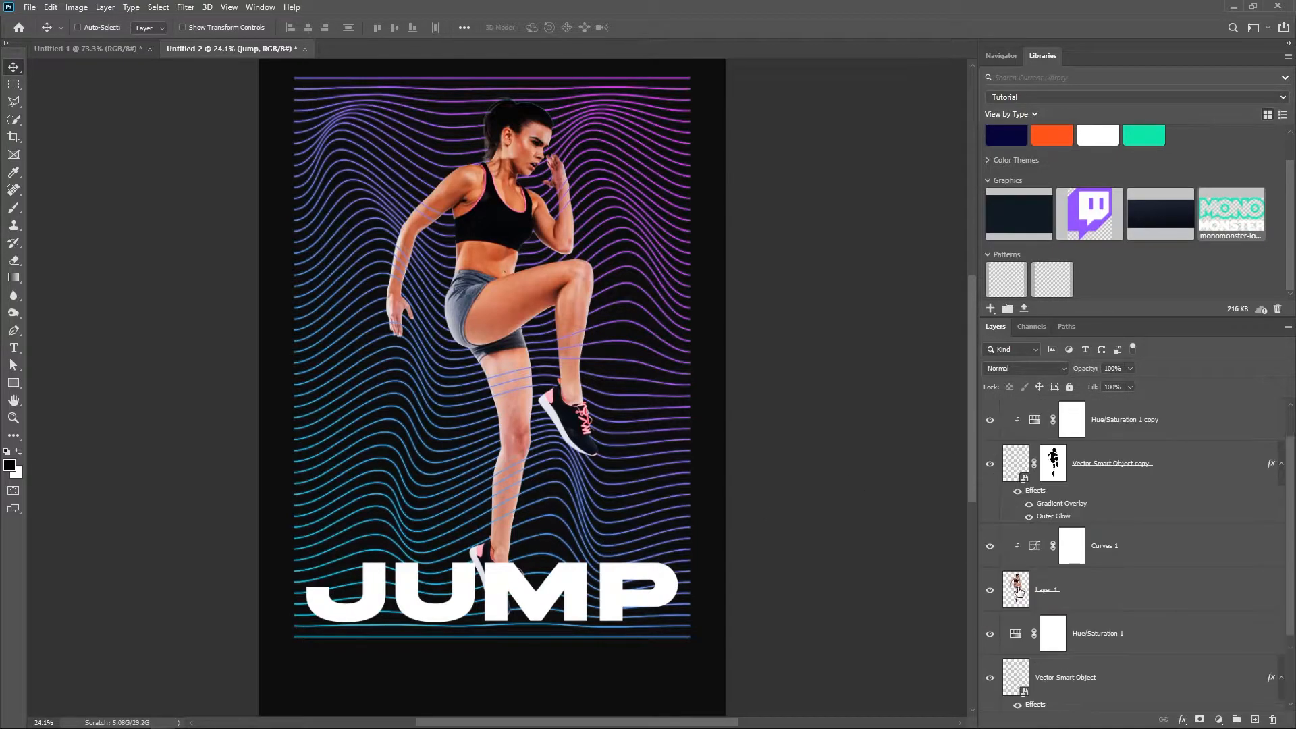
ctrl+click(1016, 589)
scroll(1180, 692, up, 1)
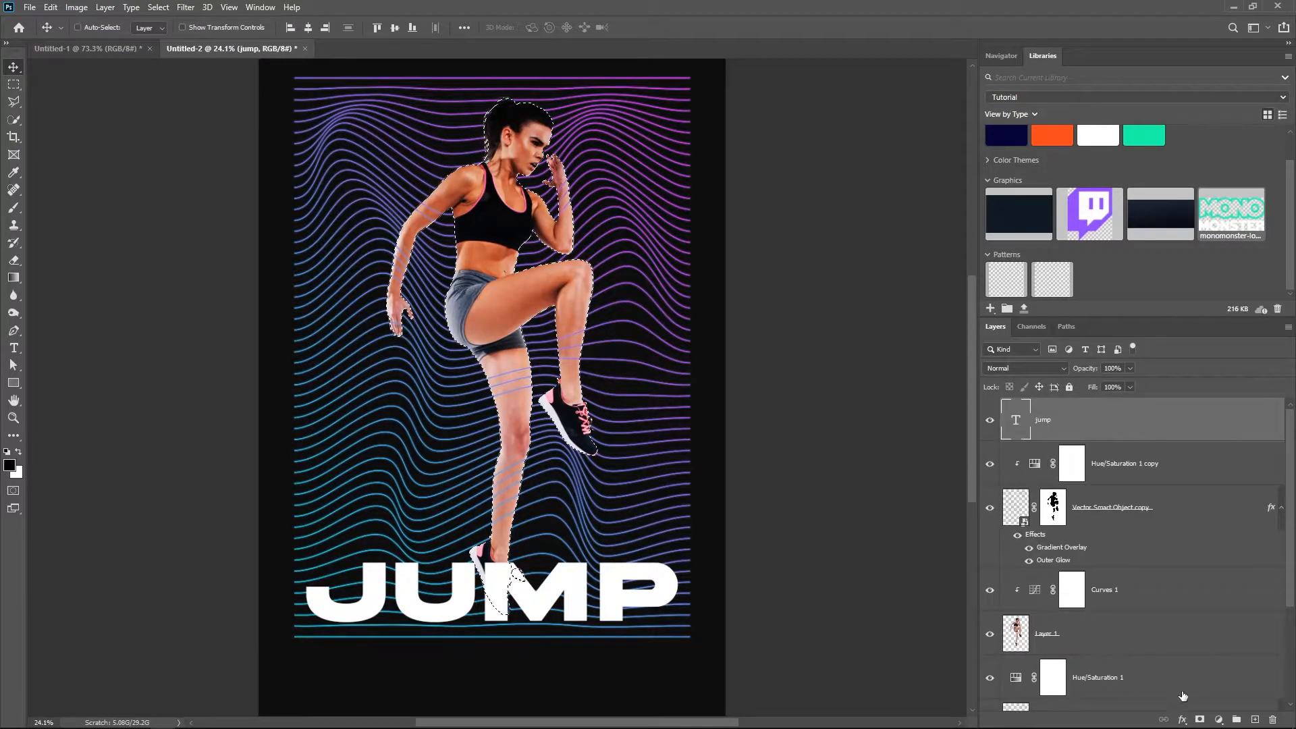
click(1201, 720)
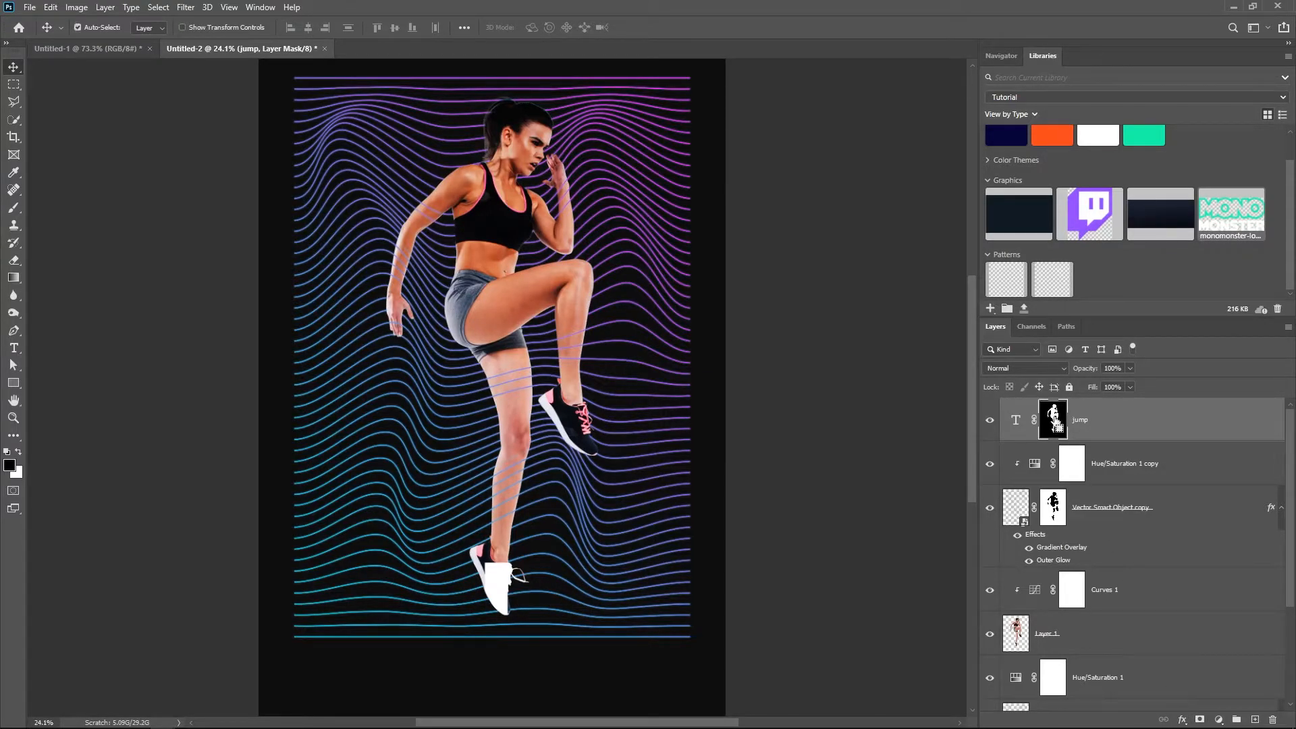
key(ctrl+i)
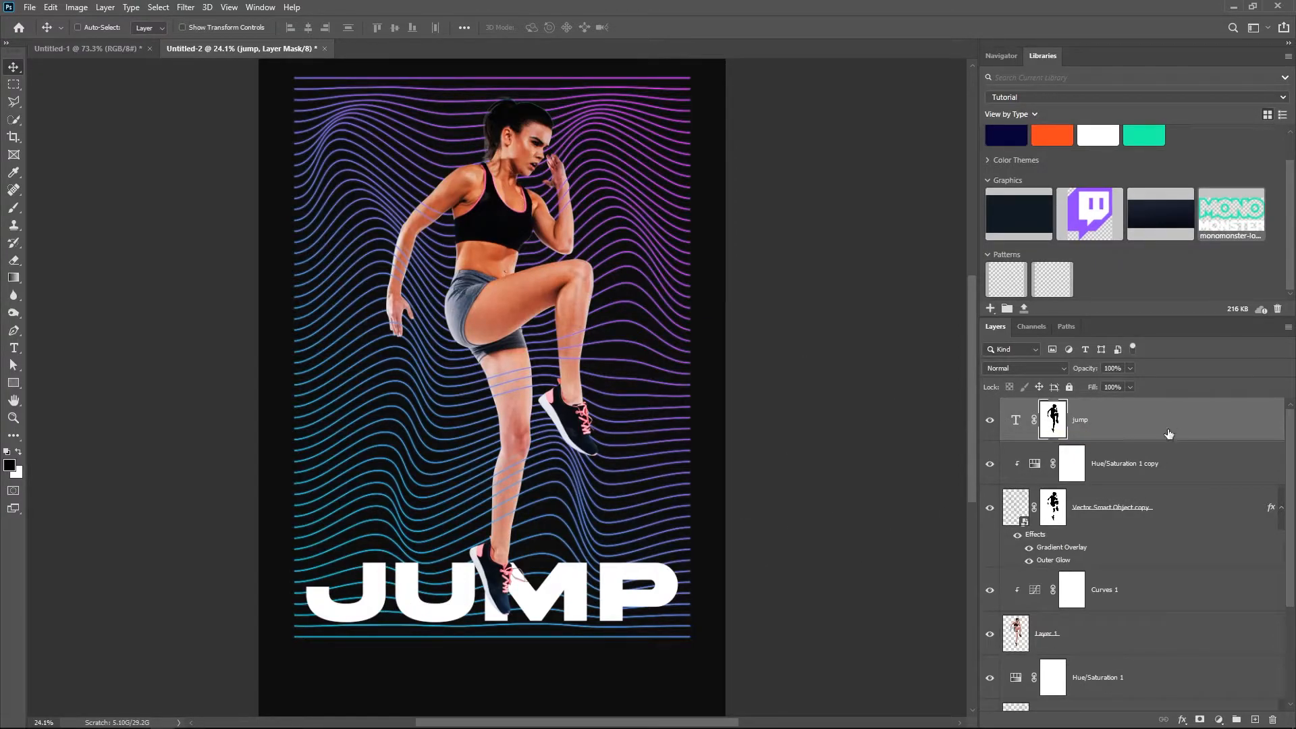
Apply an Outer Glow to the JUMP text layer and adjust its spread and size.
right_click(1129, 421)
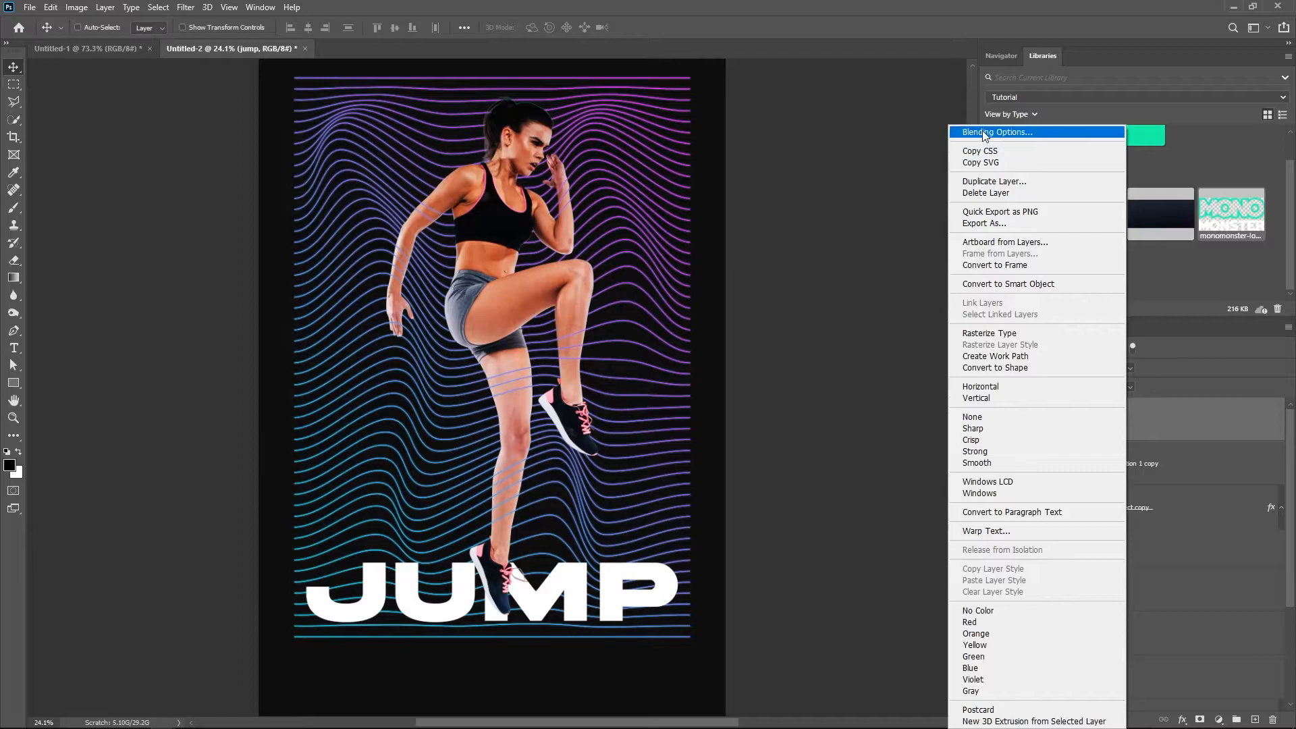
click(983, 131)
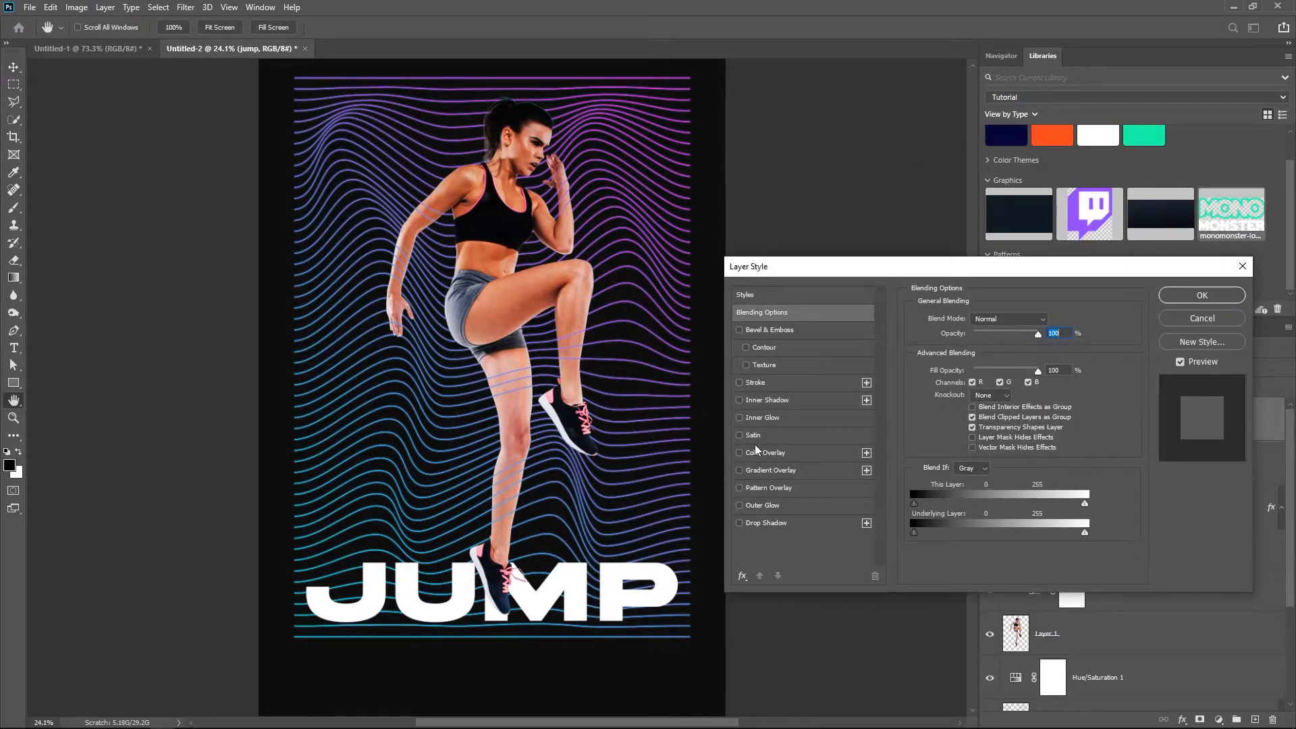
click(741, 507)
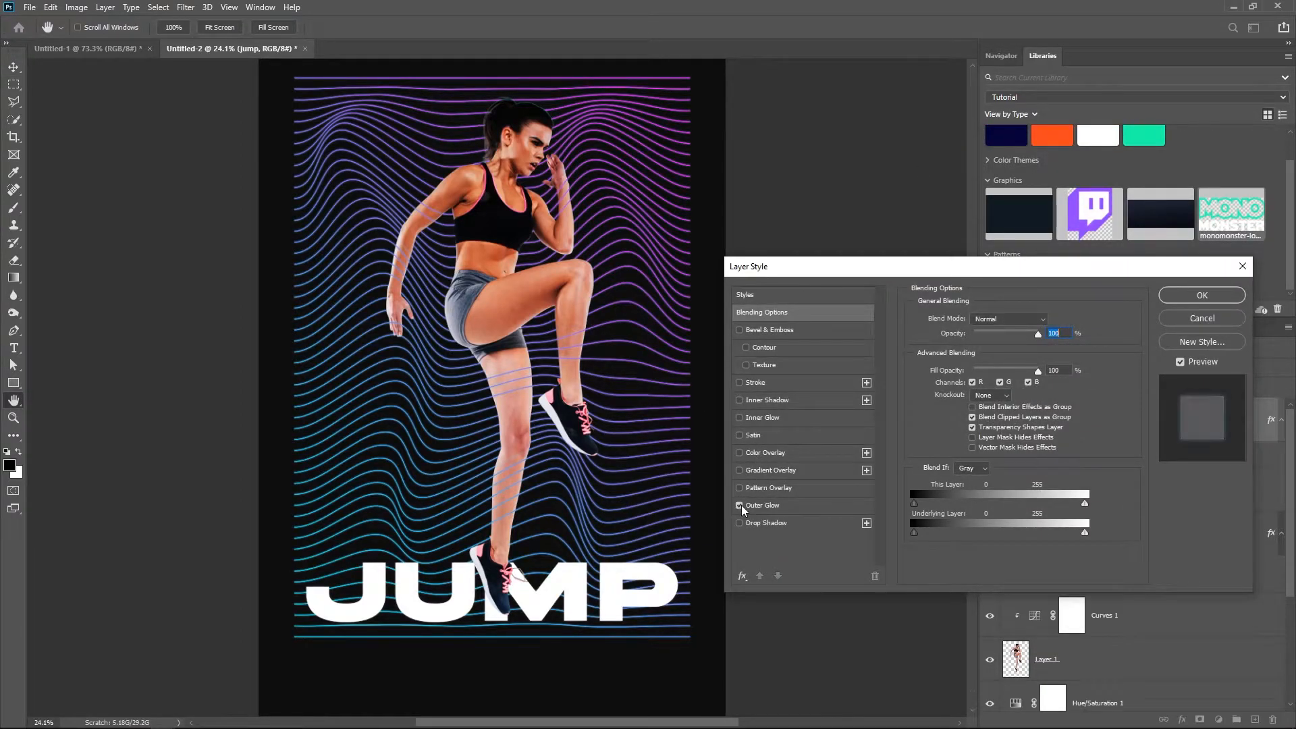
click(761, 506)
drag(972, 423, 977, 424)
drag(966, 438, 991, 442)
click(1187, 295)
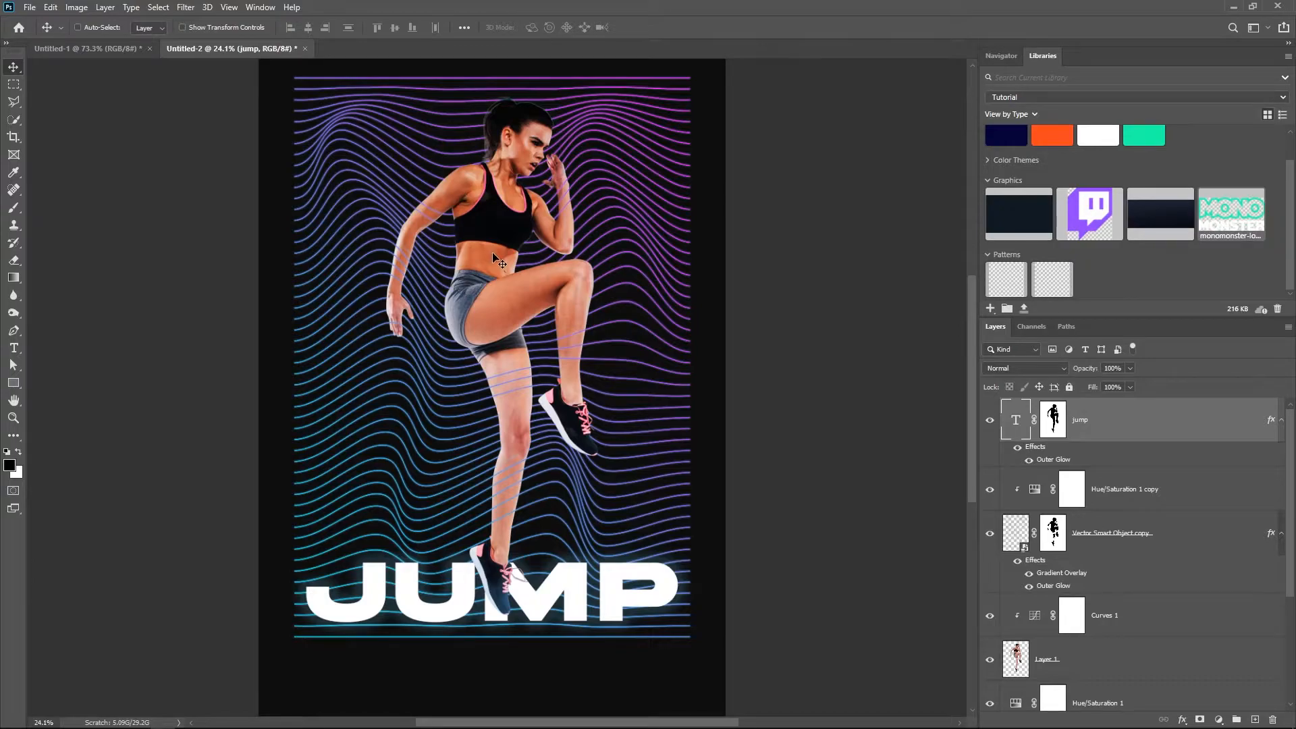
Place the dark creased paper texture over the whole poster and set its blend mode to Lighter Color.
scroll(493, 252, down, 2)
scroll(492, 225, up, 1)
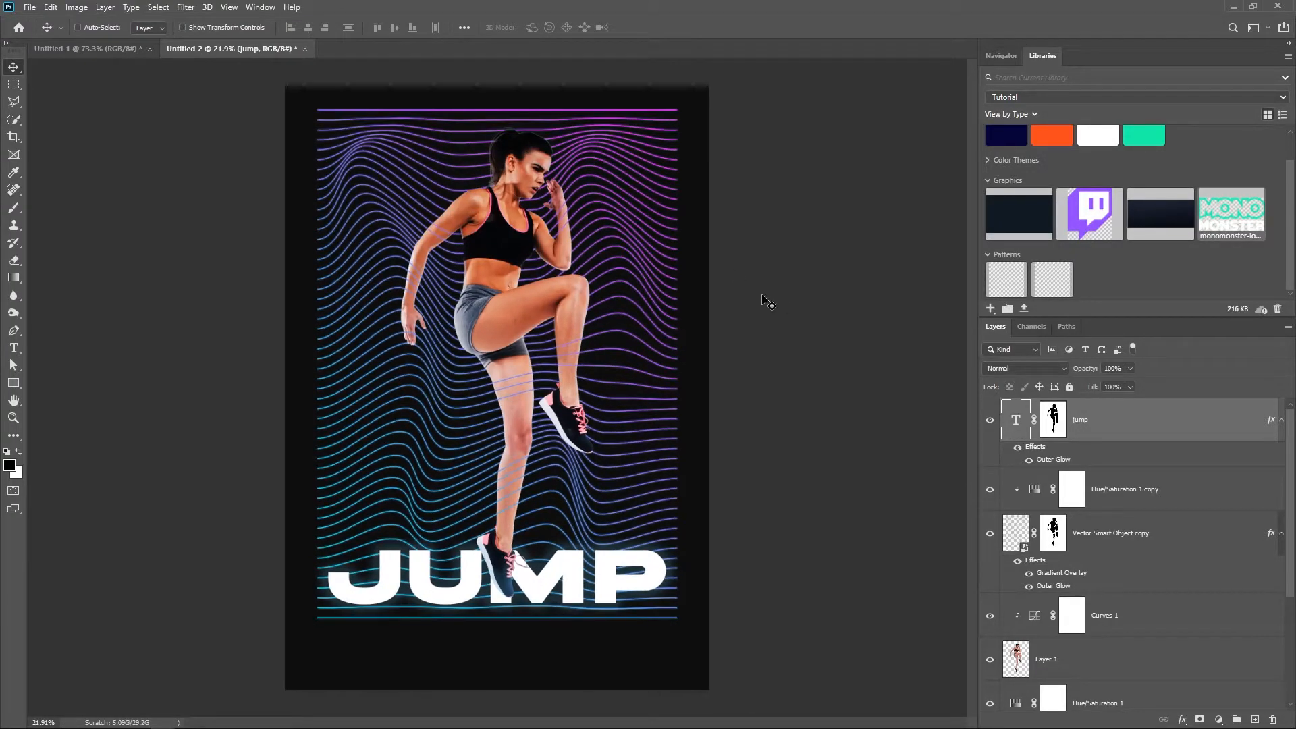
drag(1295, 312, 736, 371)
drag(665, 377, 715, 385)
drag(669, 399, 716, 388)
drag(683, 400, 679, 401)
key(Return)
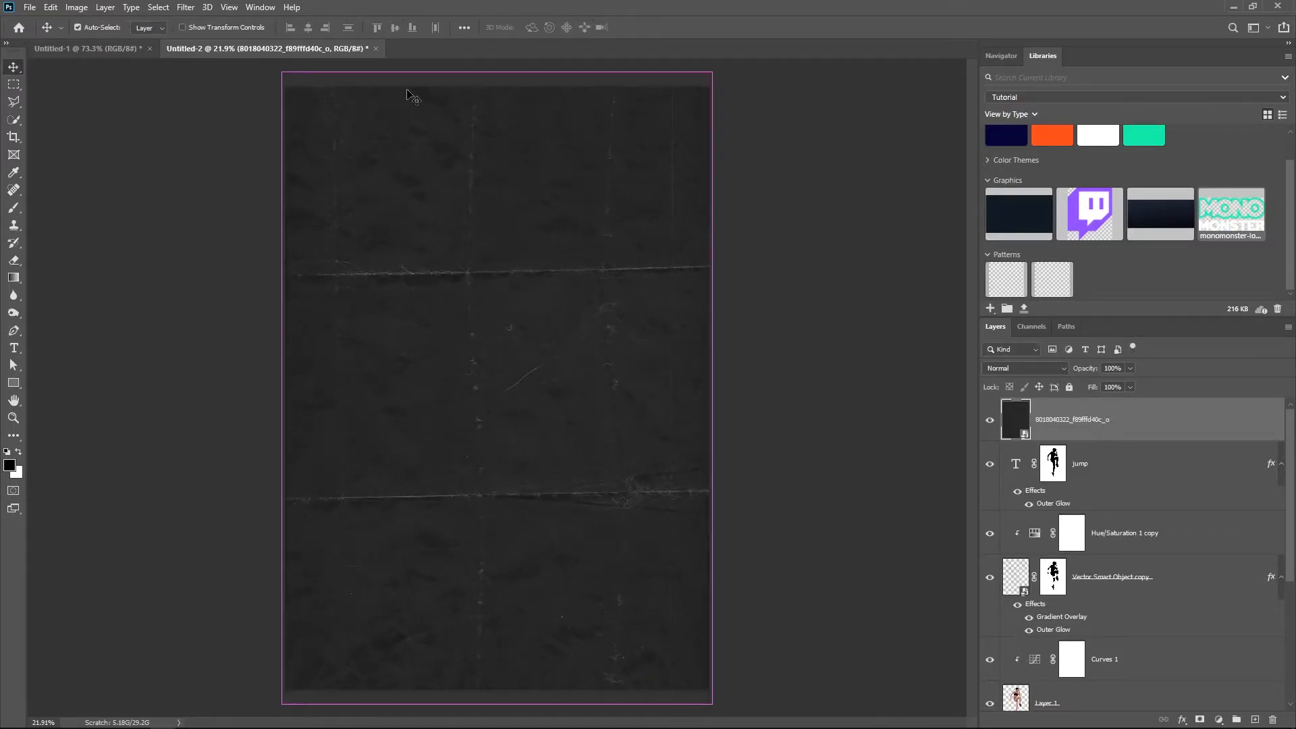
click(1037, 368)
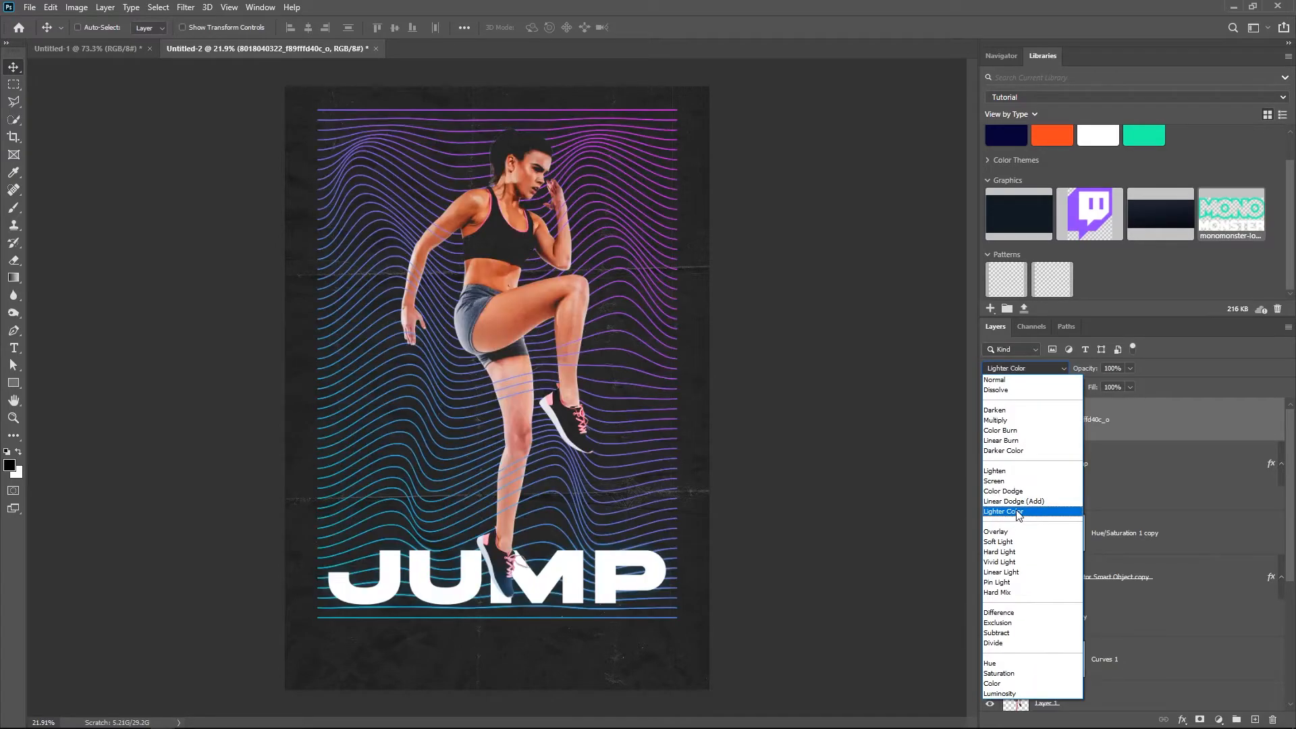
click(1020, 513)
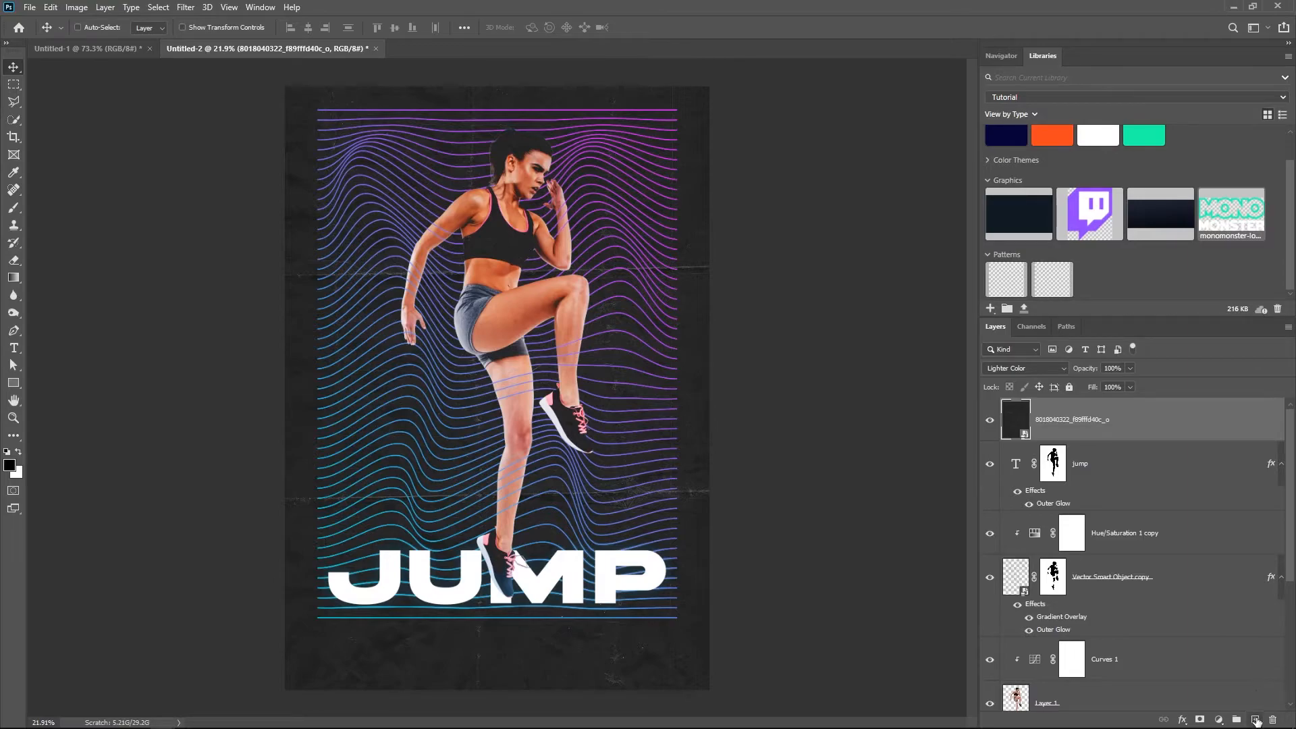
Add a black-filled top layer with 7.73% monochromatic Gaussian noise and set its blend mode to Lighten.
click(1255, 720)
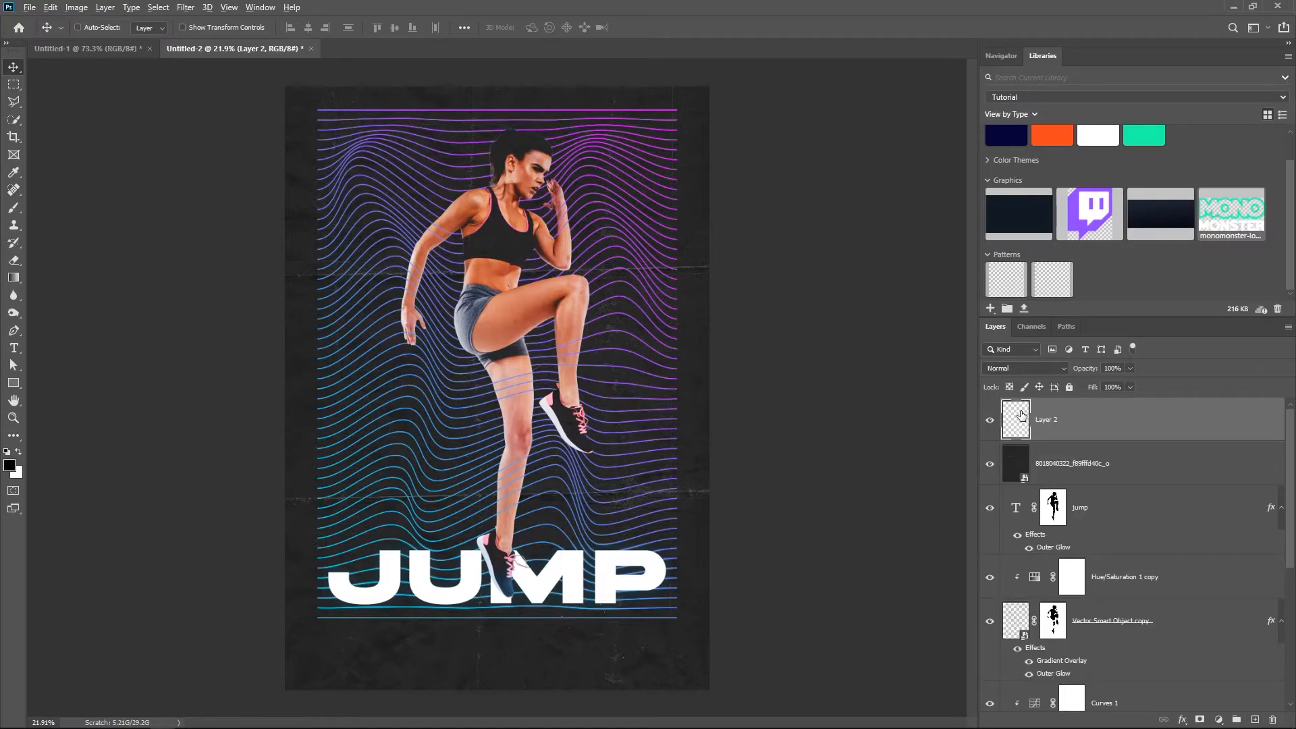
key(alt+BackSpace)
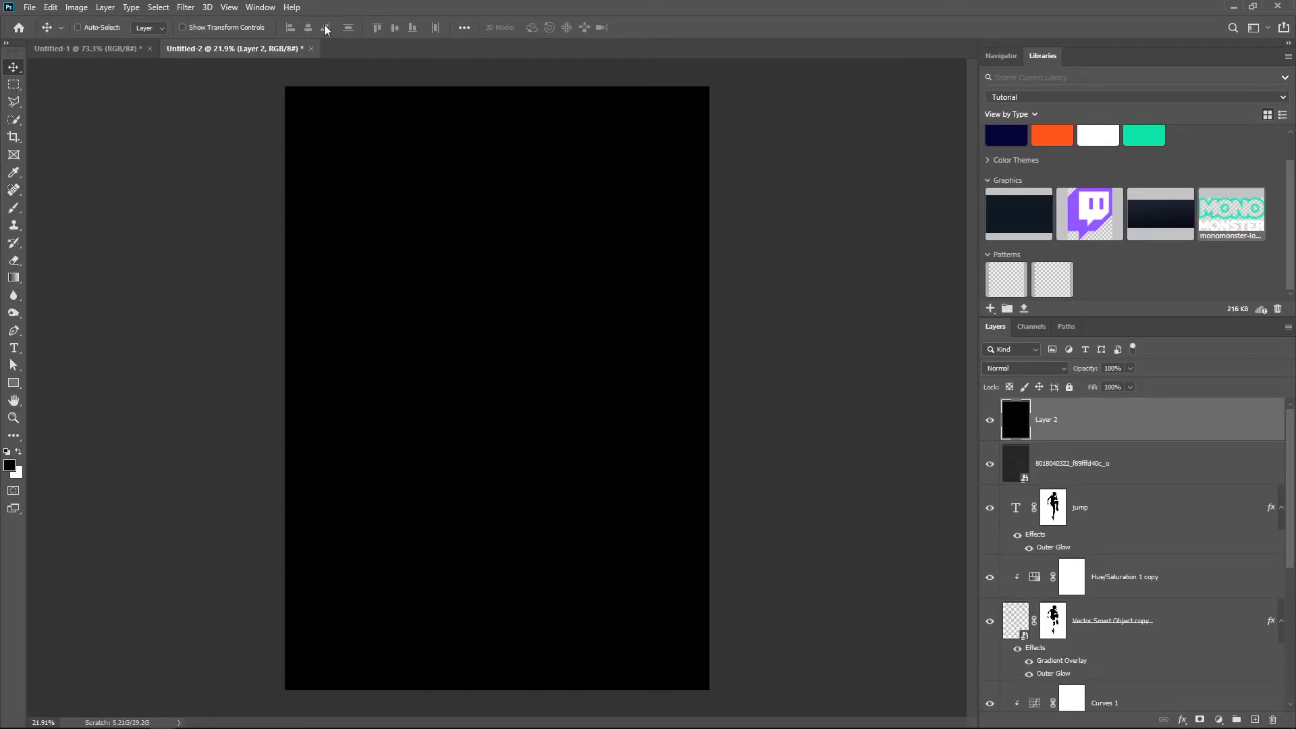
click(185, 8)
mouse_move(249, 203)
click(368, 198)
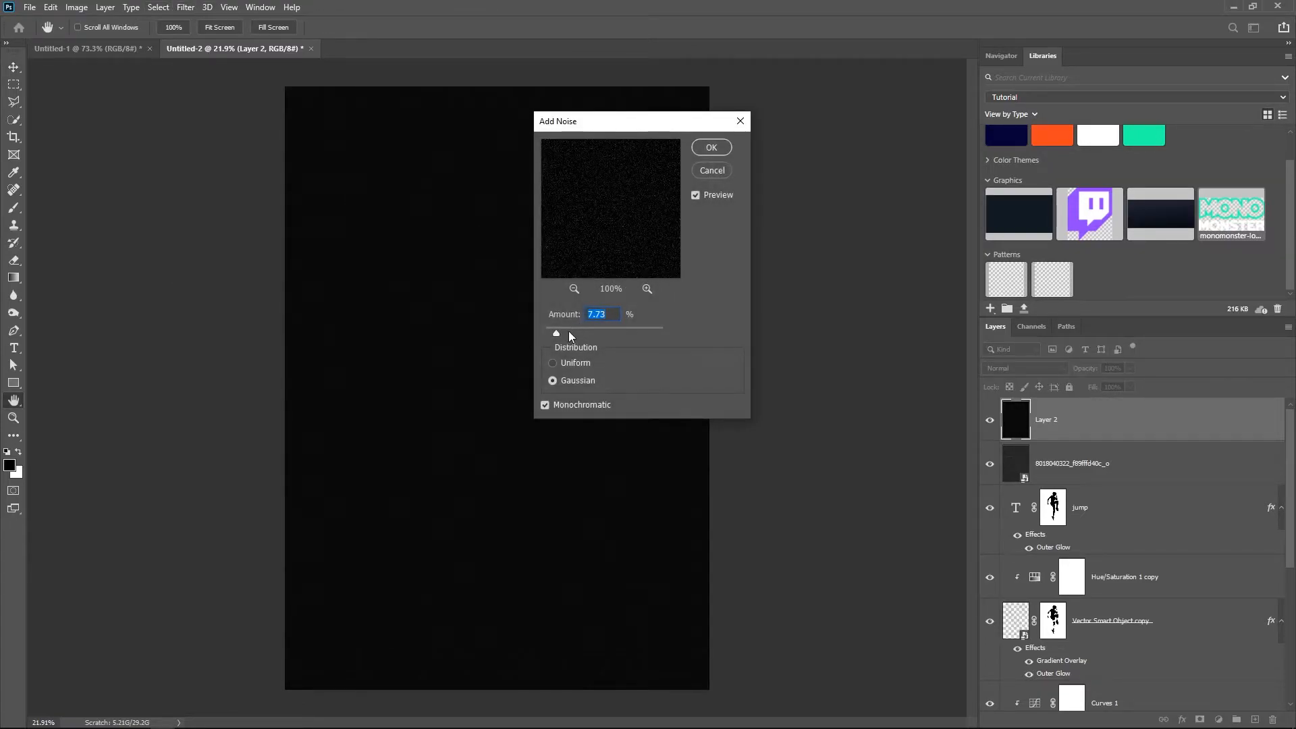
click(712, 147)
click(1025, 368)
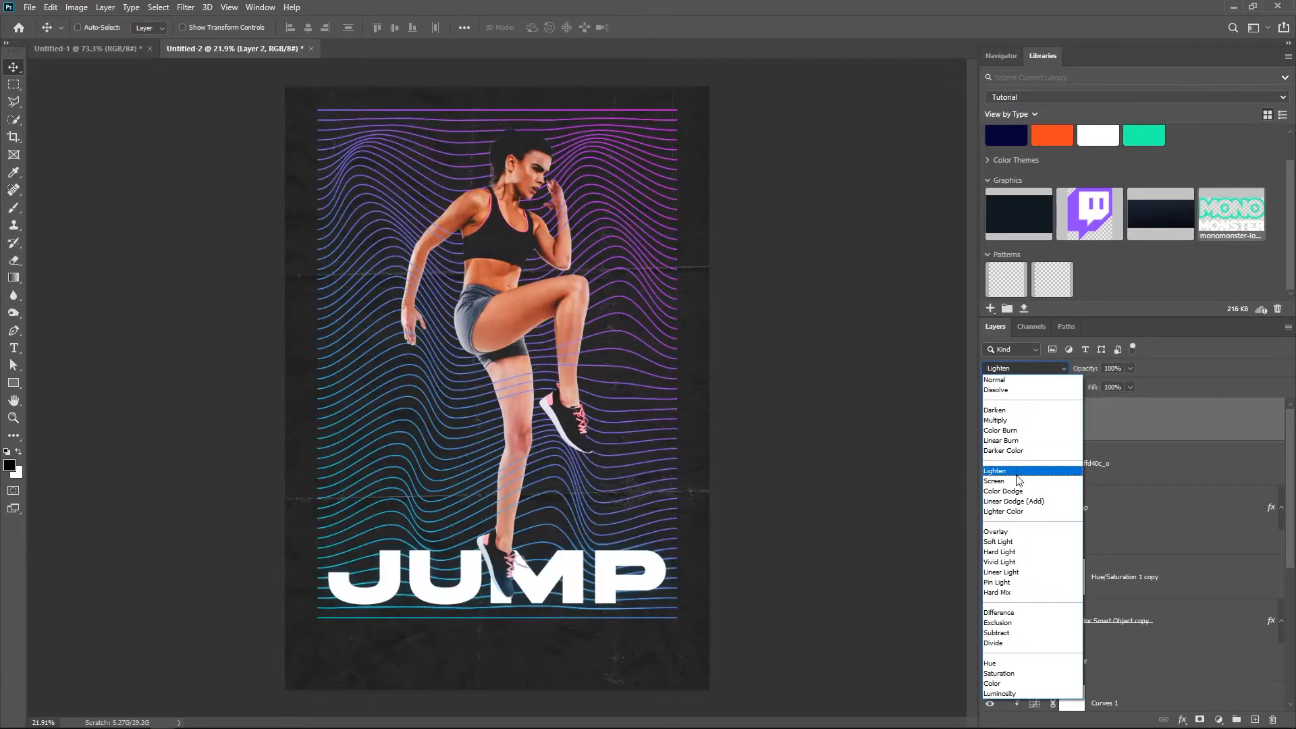
click(1013, 471)
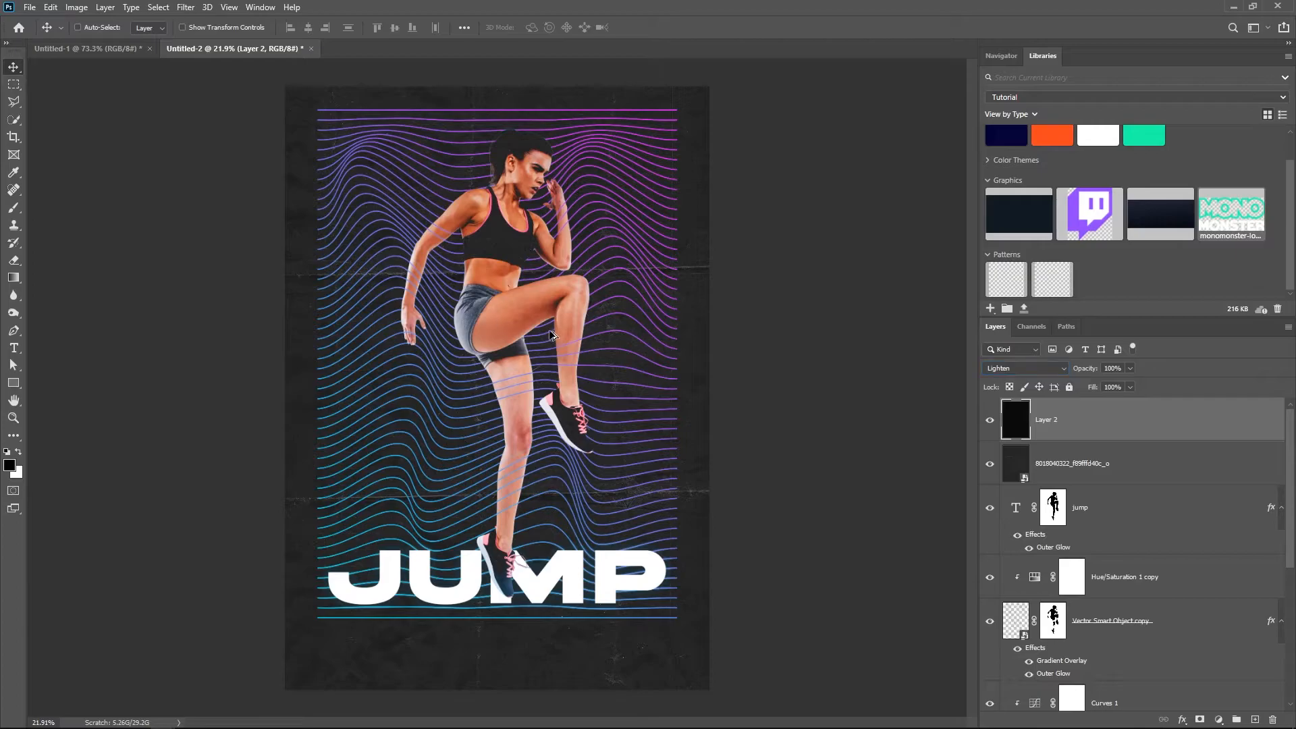
Try Color Dodge on the top noise layer, and settle on Screen as its blend mode.
scroll(567, 337, up, 4)
scroll(575, 342, up, 2)
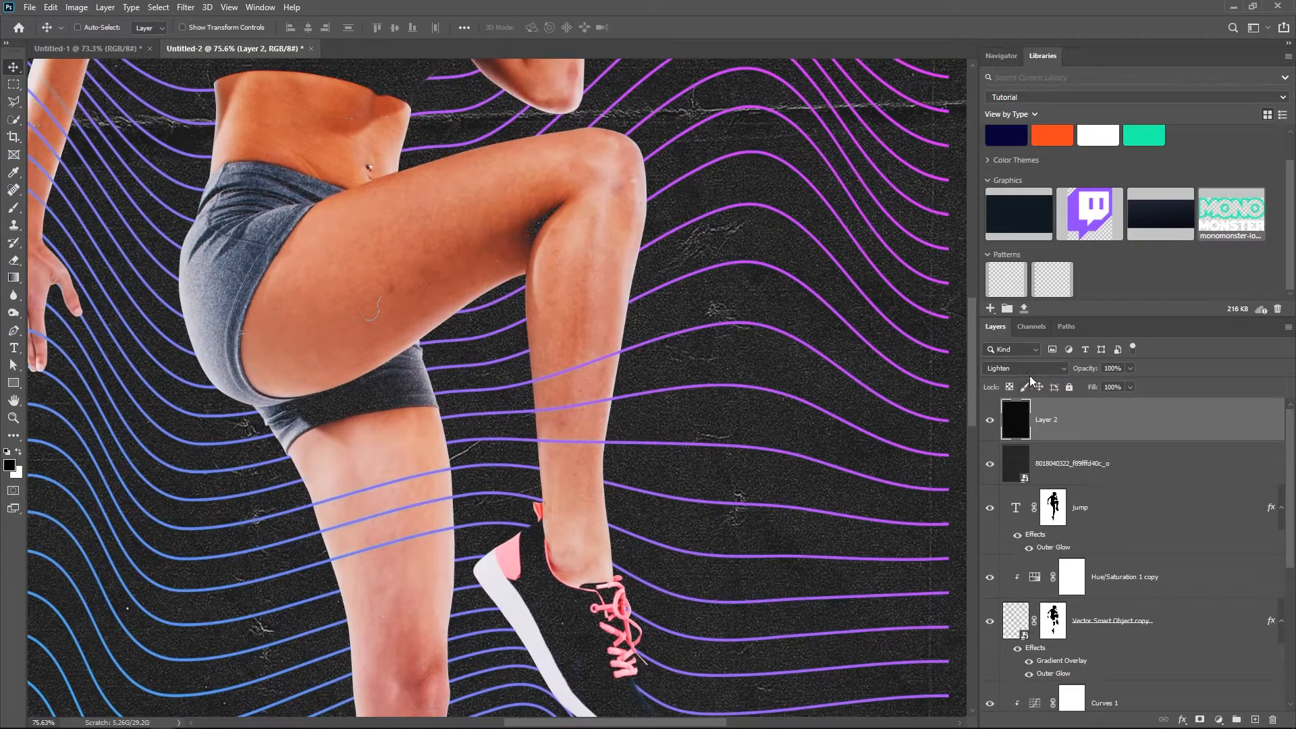
click(1030, 375)
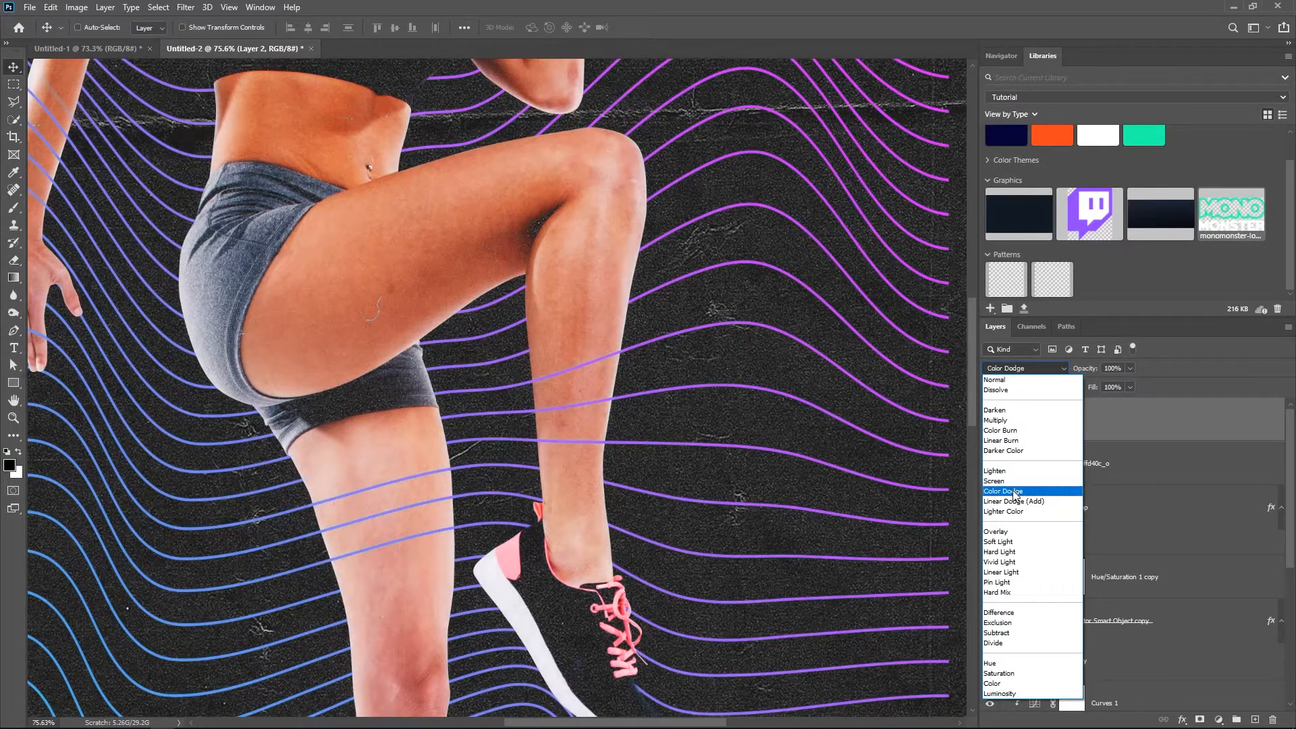
click(1015, 492)
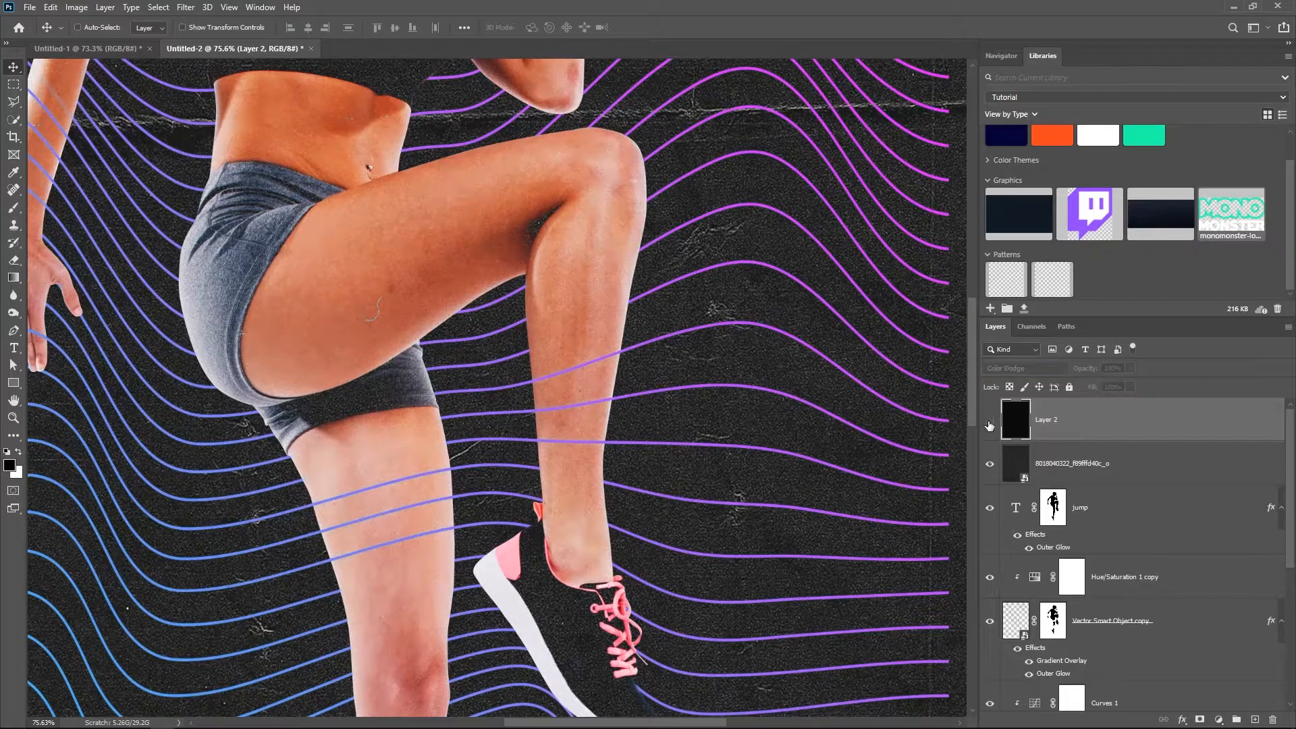
click(1021, 374)
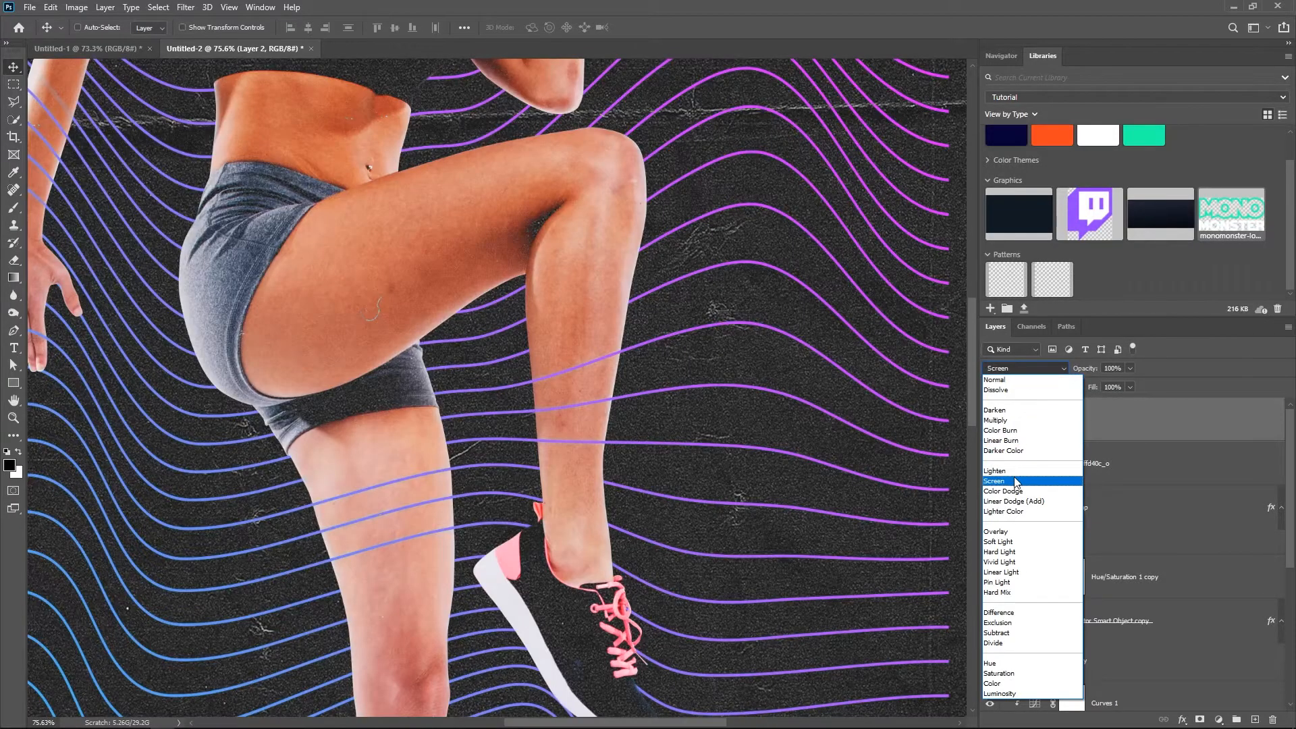
click(1013, 478)
scroll(760, 385, down, 3)
scroll(760, 385, down, 3)
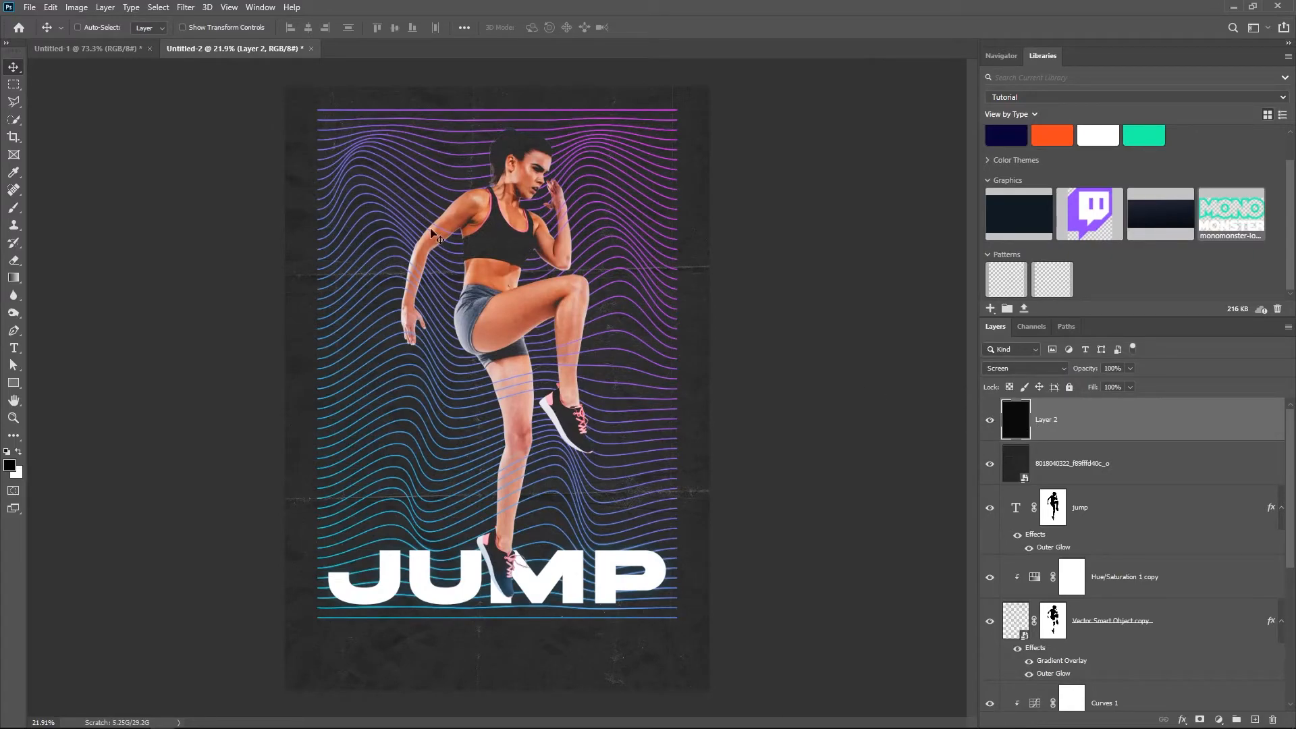
Stamp all visible layers into a new top layer and apply a High Pass filter with a 4.9-pixel radius.
scroll(473, 206, up, 4)
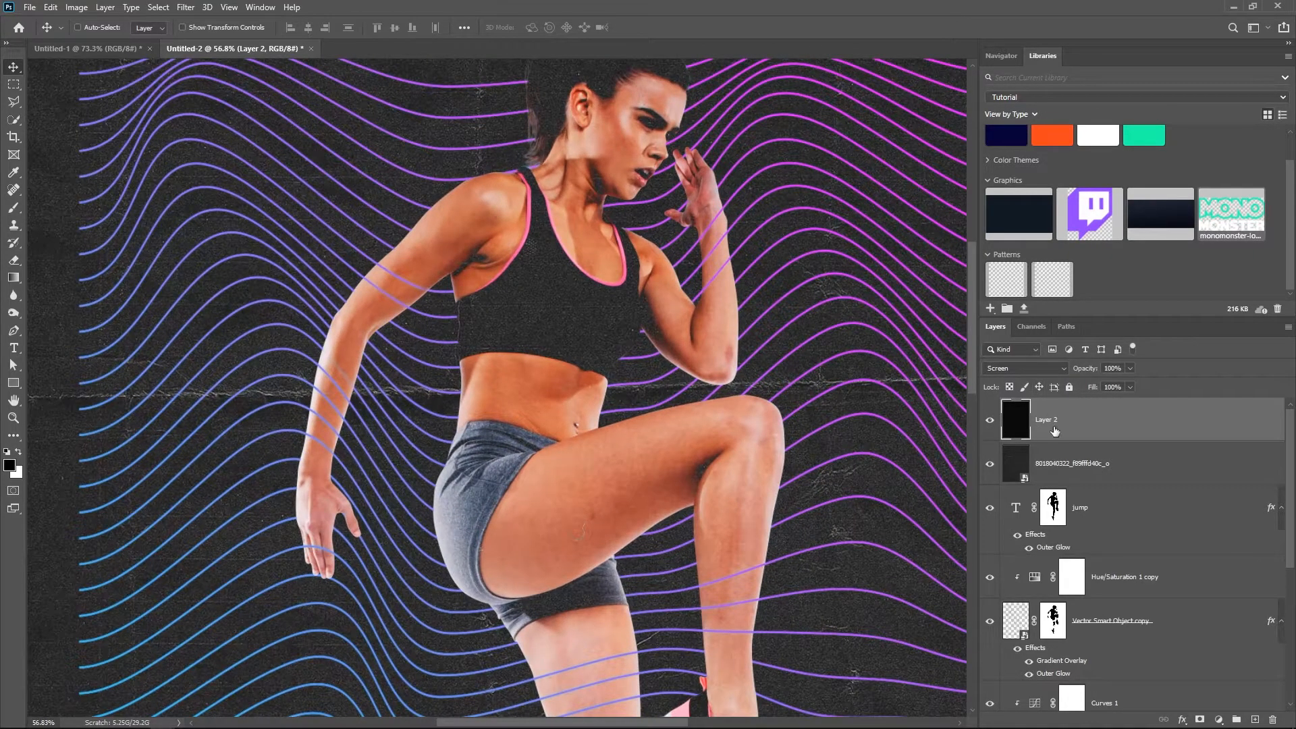
key(ctrl)
key(ctrl+alt+shift+e)
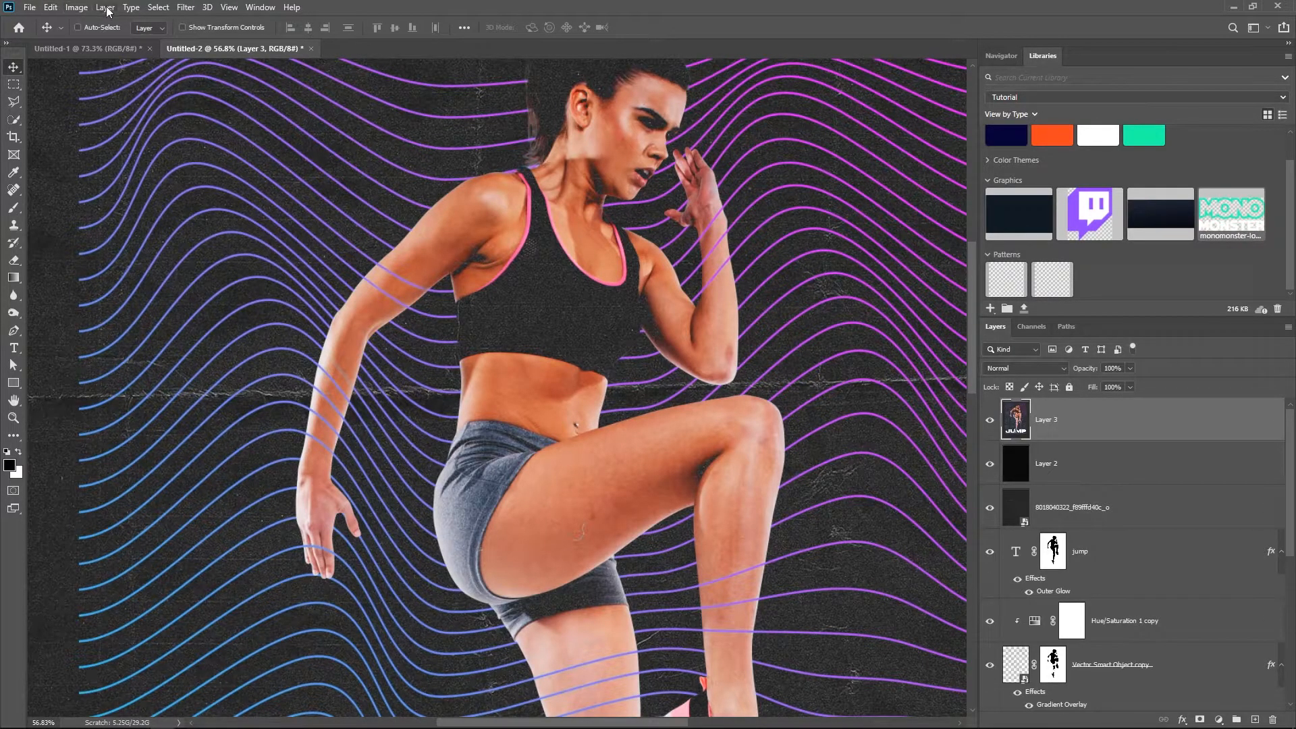
click(181, 8)
mouse_move(247, 275)
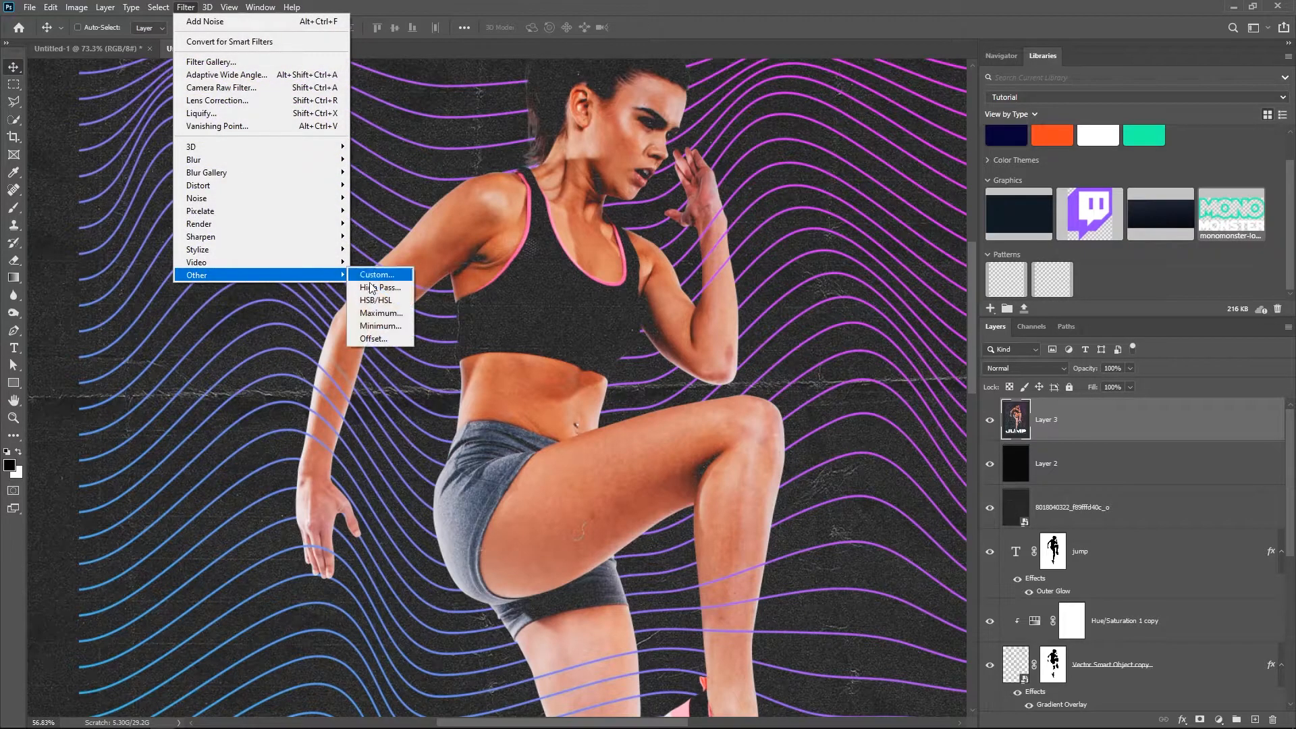
click(378, 288)
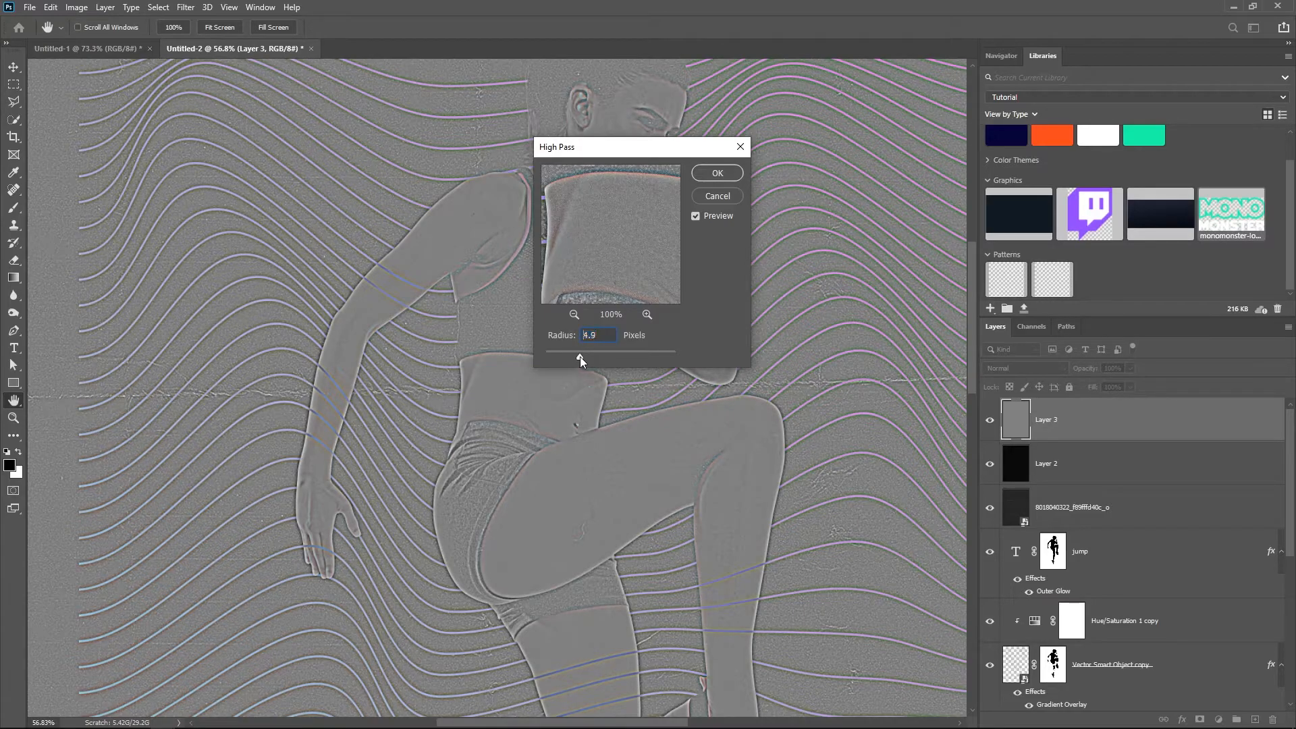
click(717, 173)
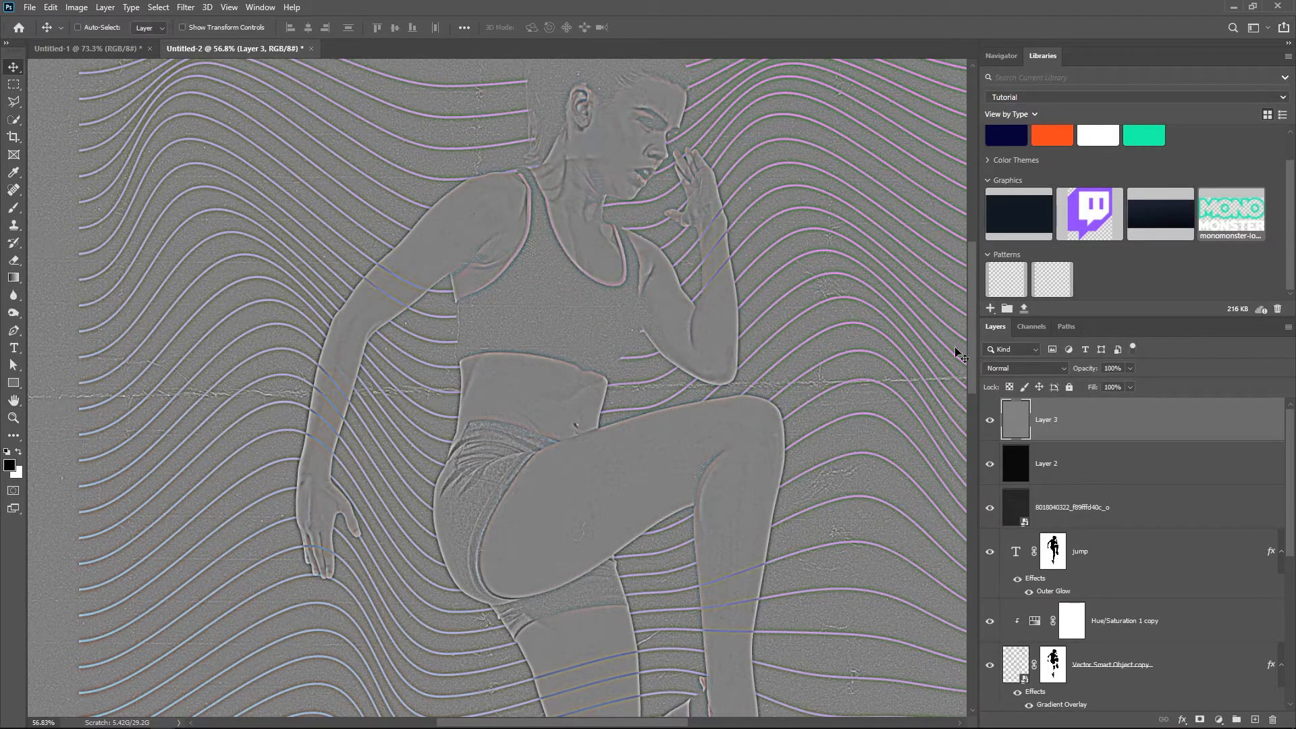
Set the High Pass layer's blend mode to Hard Light and check the sharpening on the athlete.
click(1015, 368)
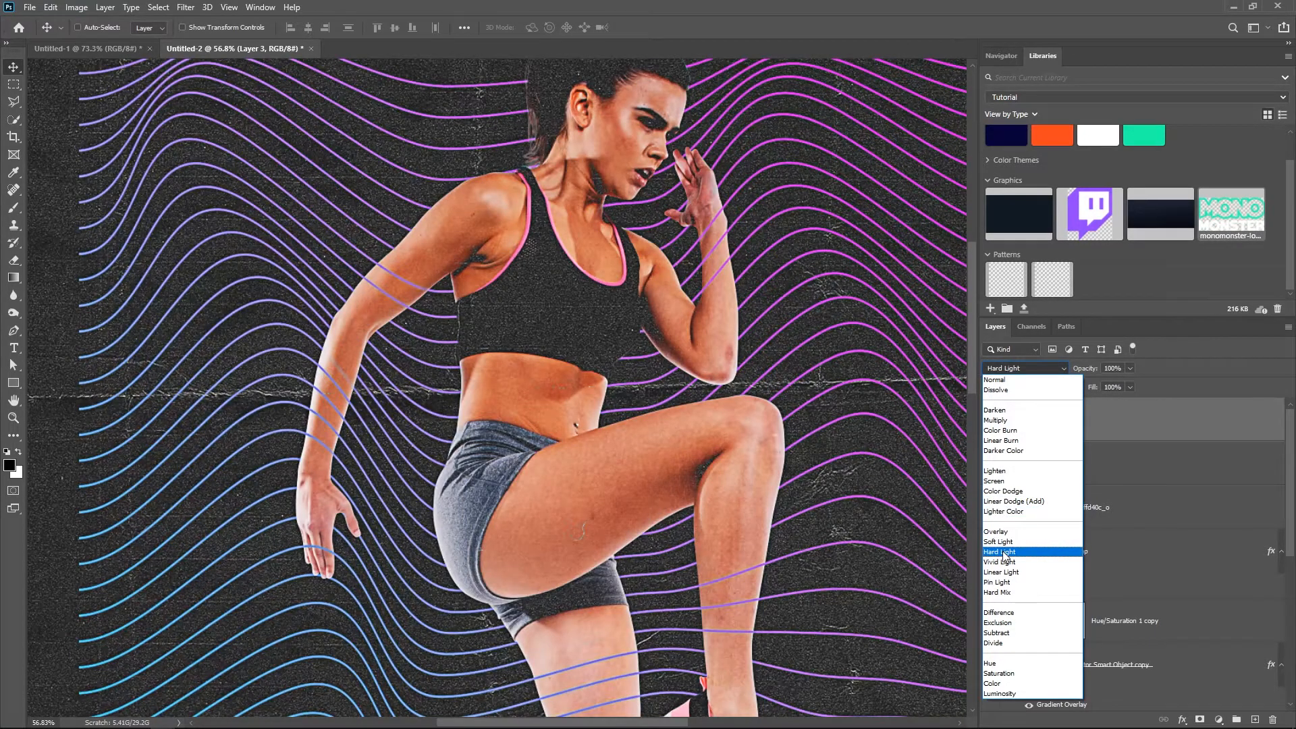
click(1004, 554)
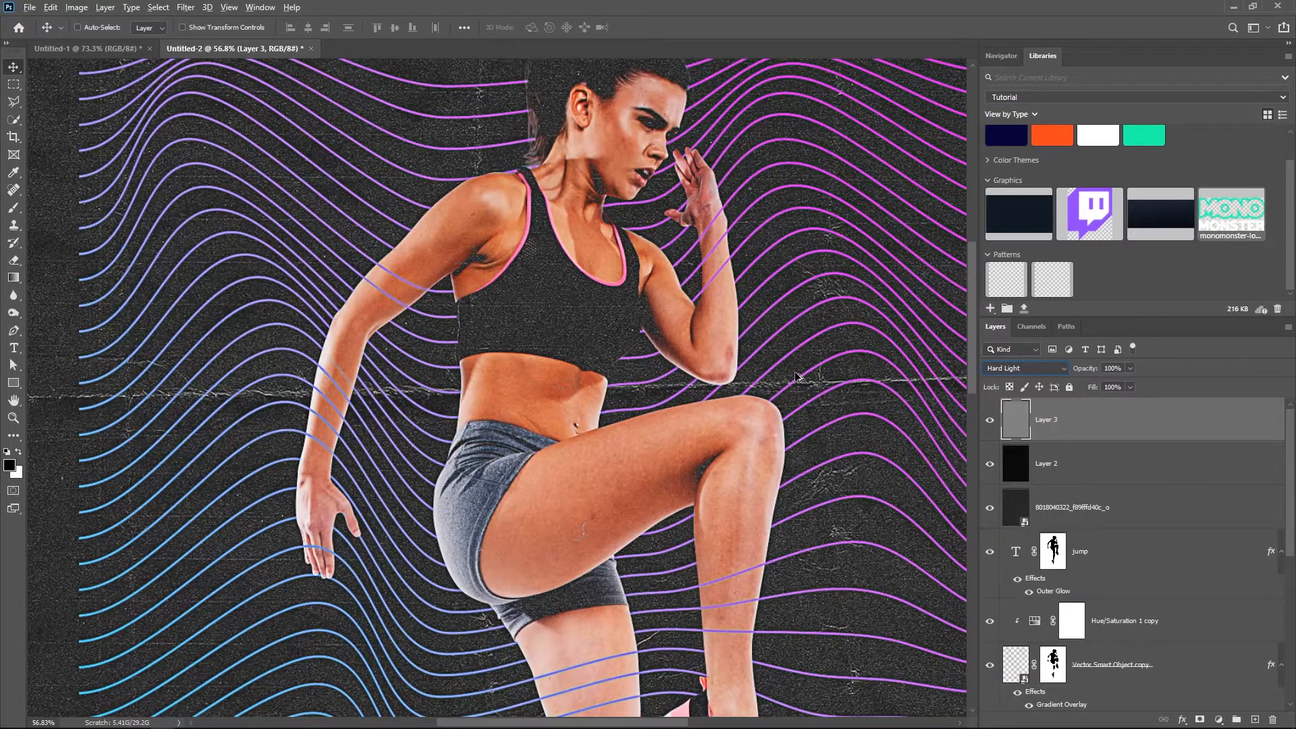
scroll(647, 280, down, 5)
scroll(647, 280, up, 7)
drag(834, 248, 847, 353)
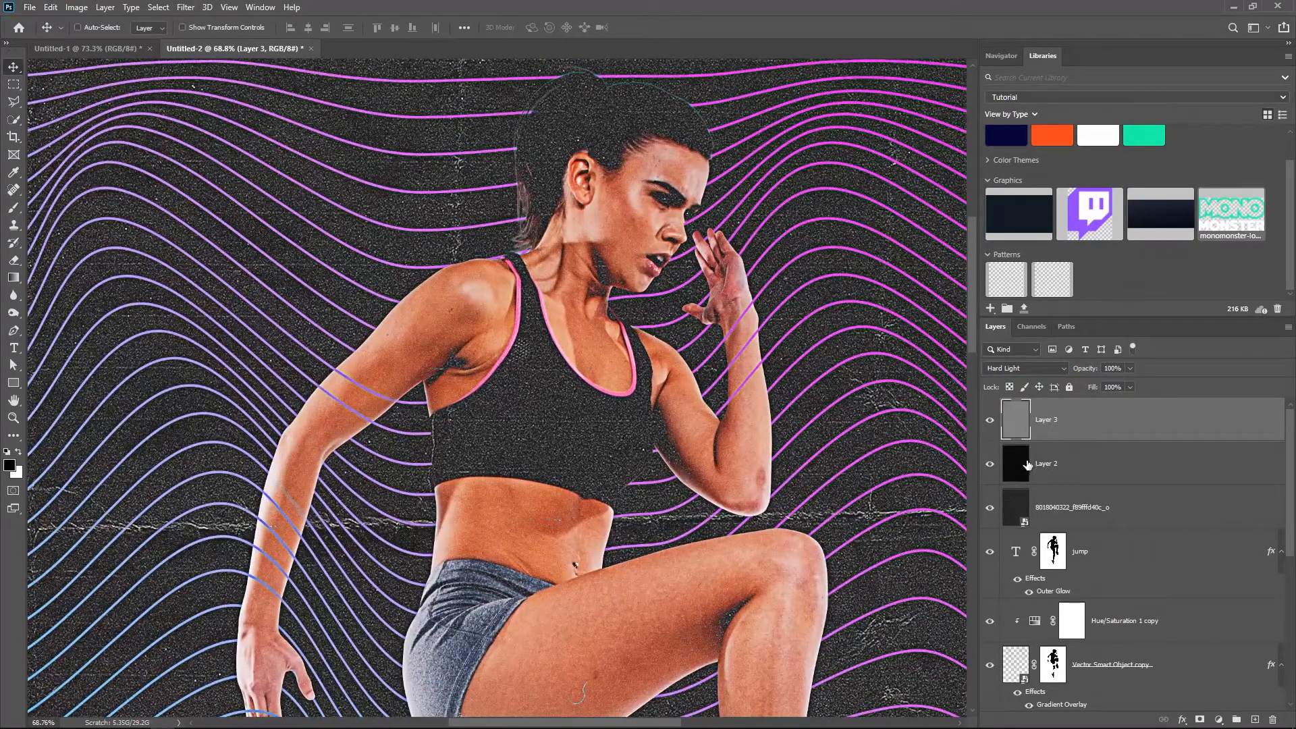
Lower the opacity of the creased paper texture layer to 80%.
click(1028, 464)
drag(1079, 368, 1072, 365)
click(1023, 499)
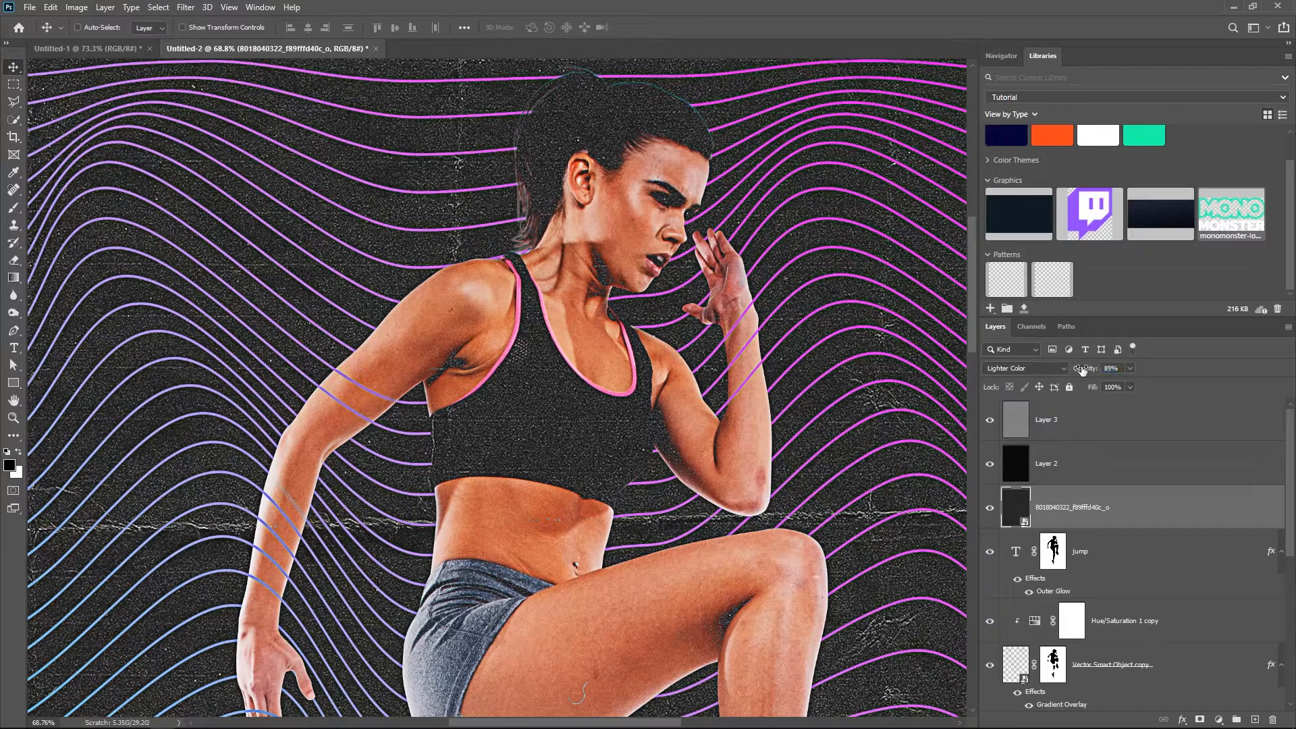
scroll(763, 388, down, 6)
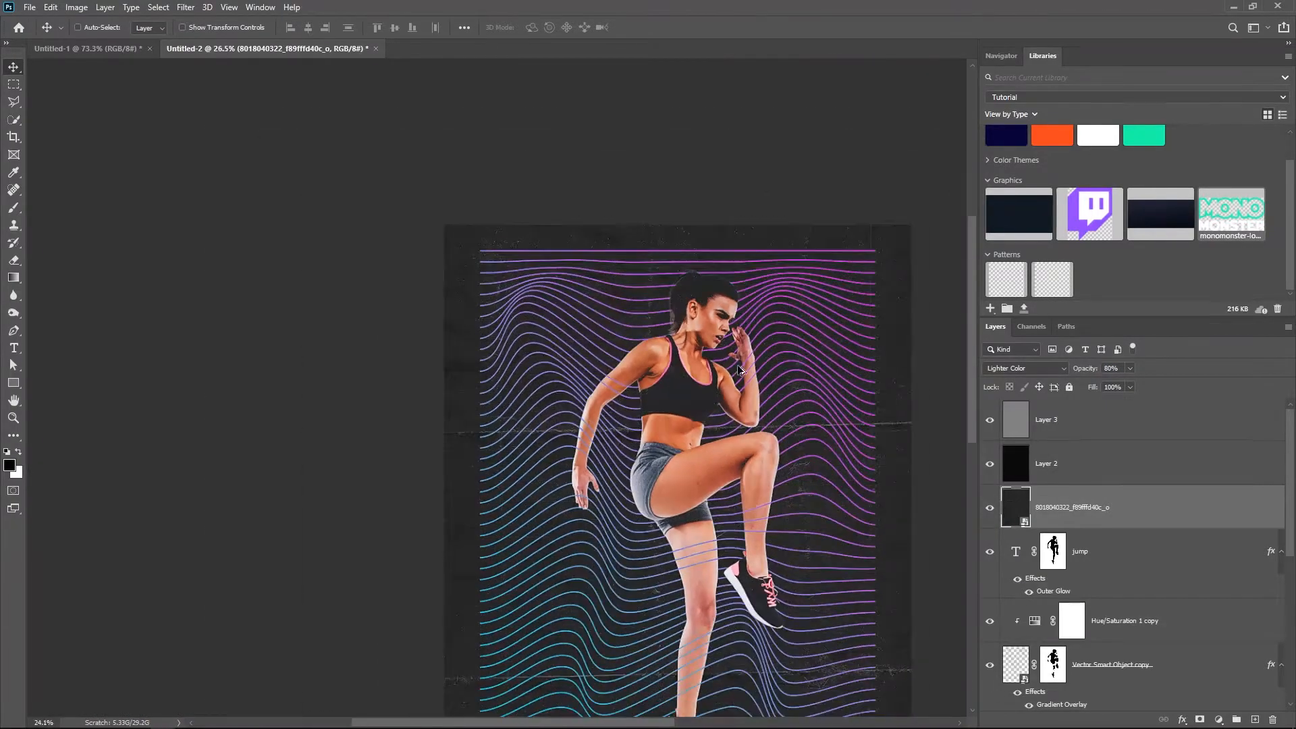
scroll(457, 184, up, 3)
scroll(457, 188, up, 5)
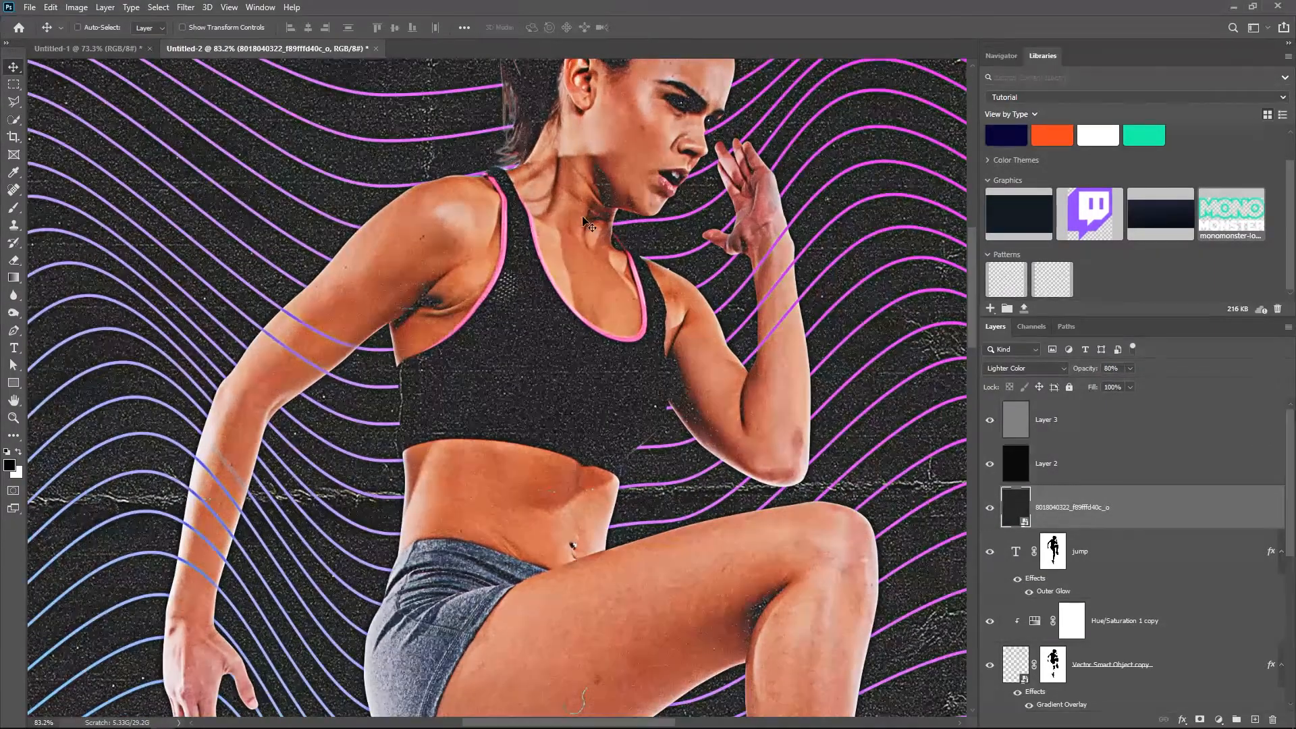
Toggle the High Pass layer's visibility to compare the poster with and without sharpening, ending with the layer visible.
drag(600, 294, 604, 333)
click(989, 421)
click(988, 420)
click(989, 420)
click(989, 421)
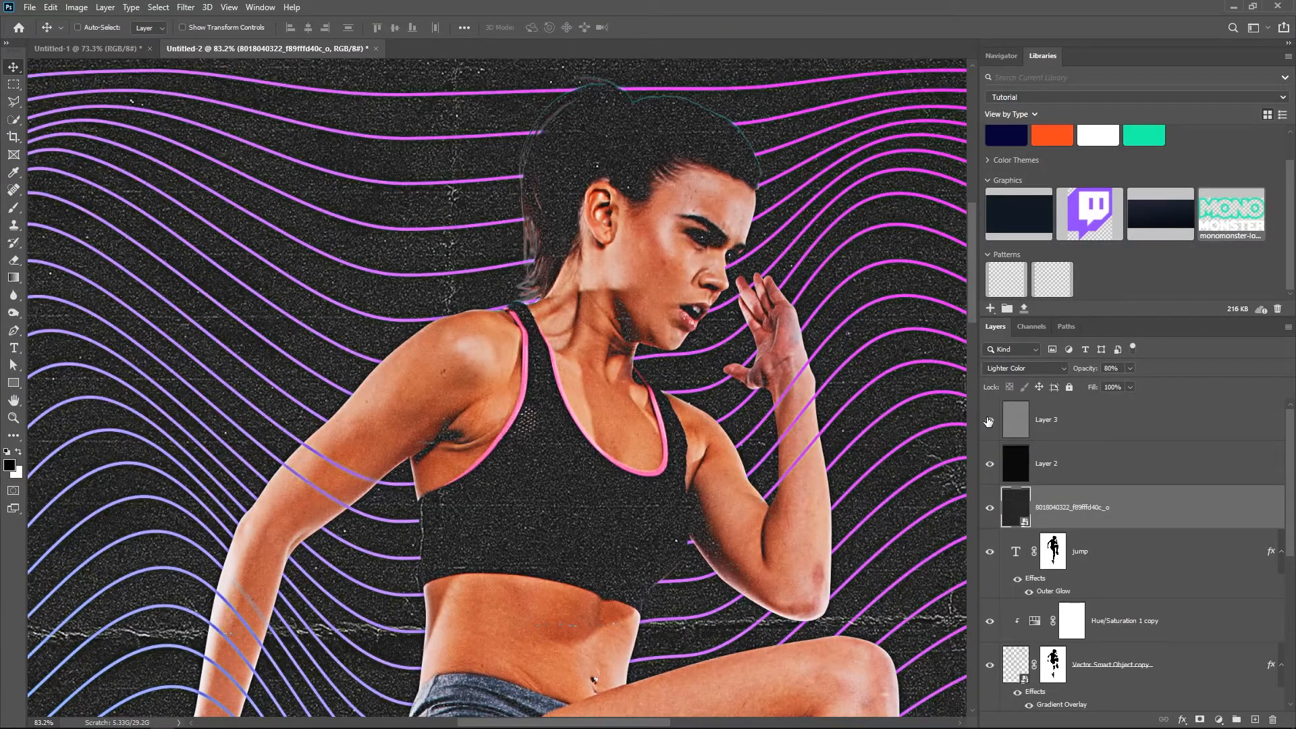
click(988, 421)
click(988, 421)
key(ctrl+0)
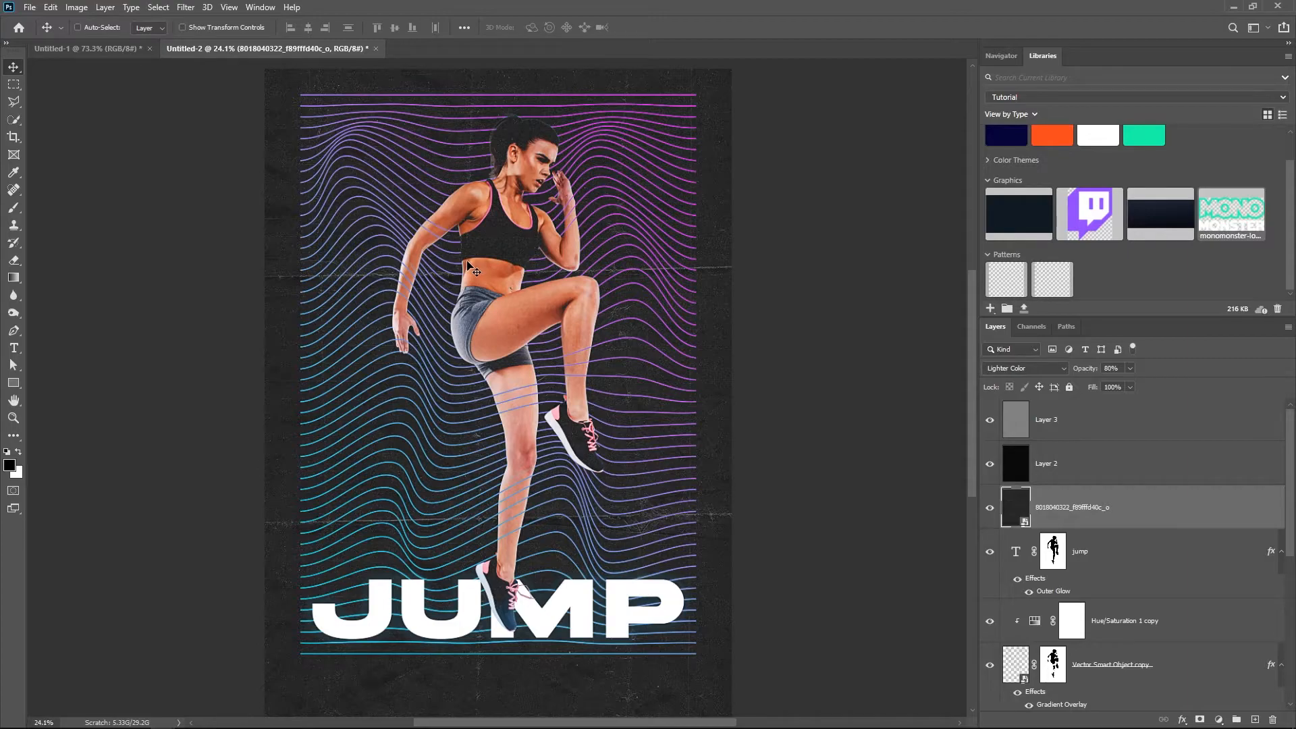
Duplicate the masked wavy-lines layer above the athlete, keeping a single extra copy.
scroll(1123, 517, up, 1)
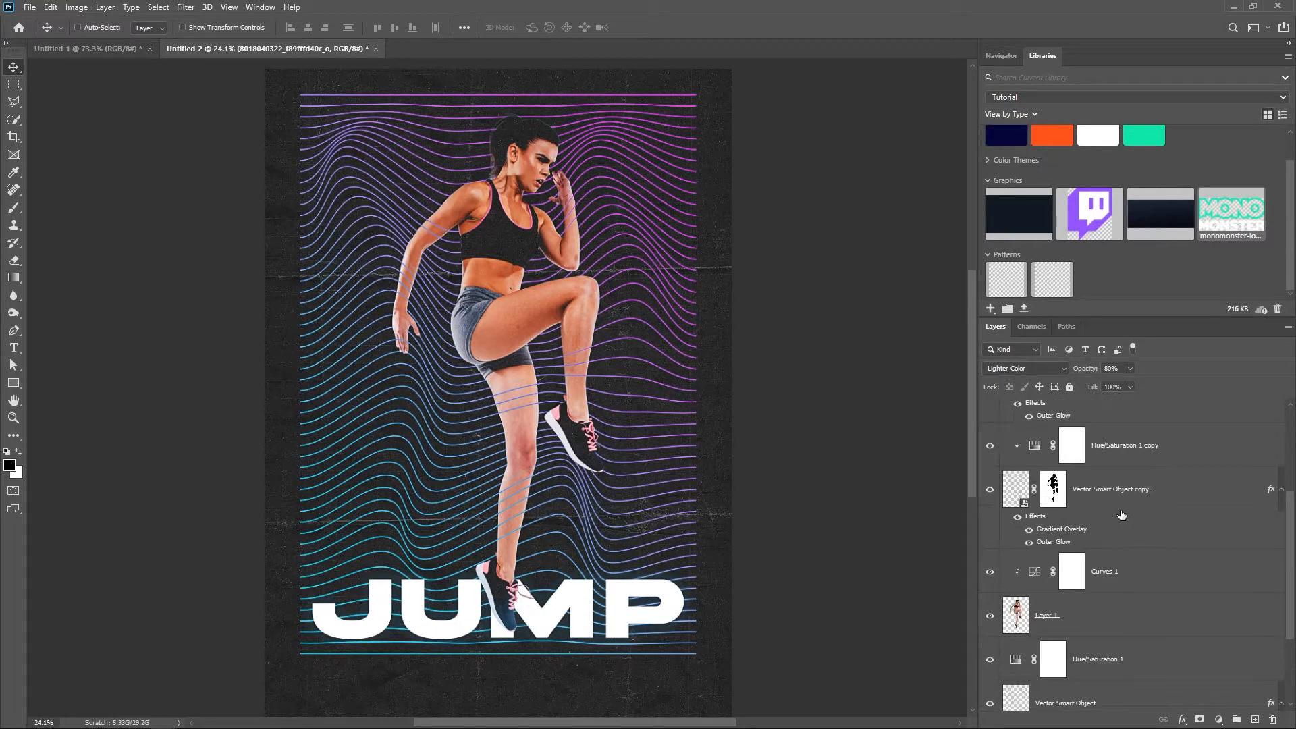
click(1187, 496)
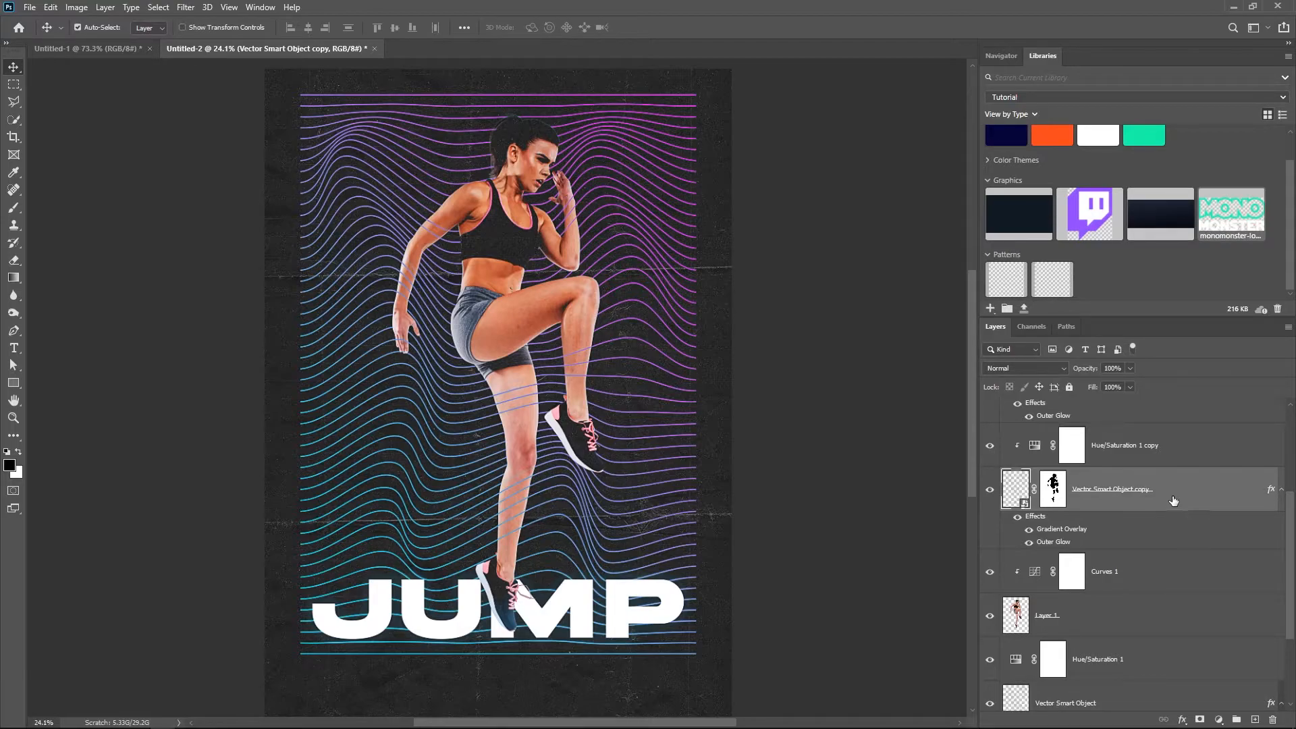
key(ctrl+j)
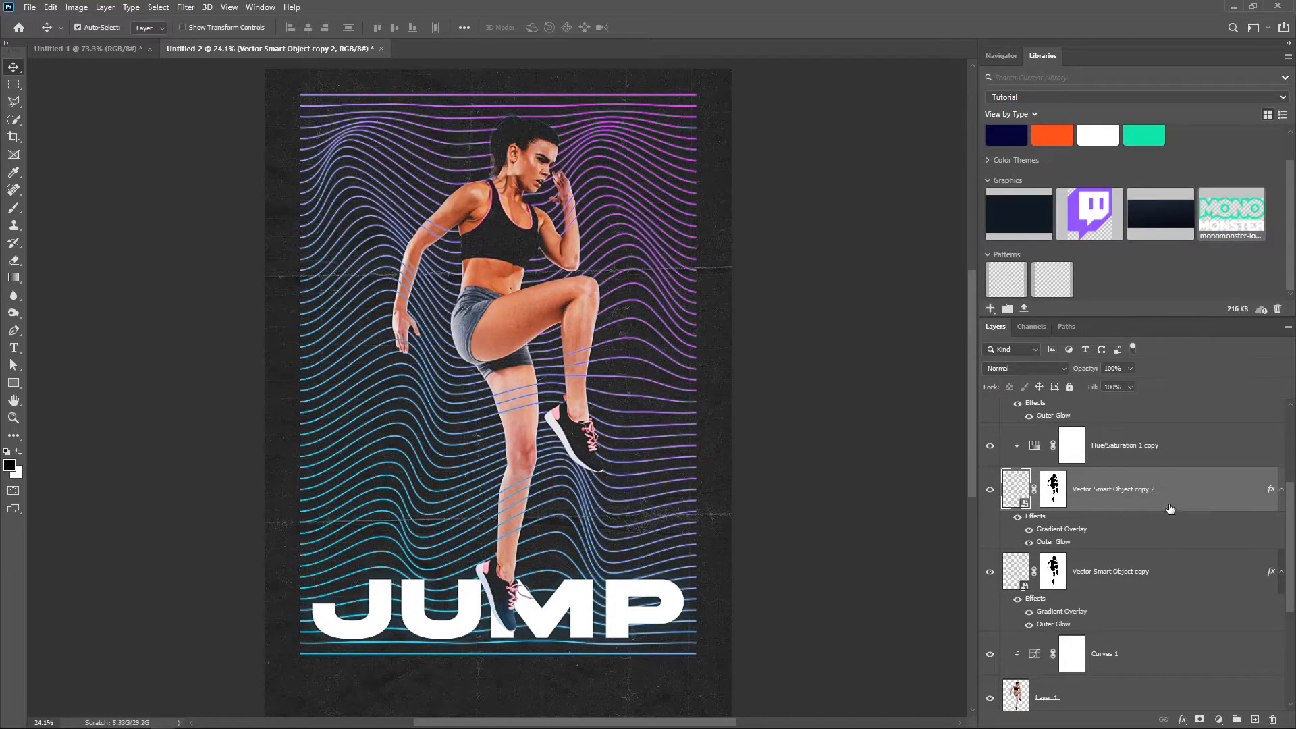
key(ctrl+j)
scroll(545, 332, up, 5)
scroll(589, 338, down, 4)
key(Delete)
scroll(593, 347, down, 1)
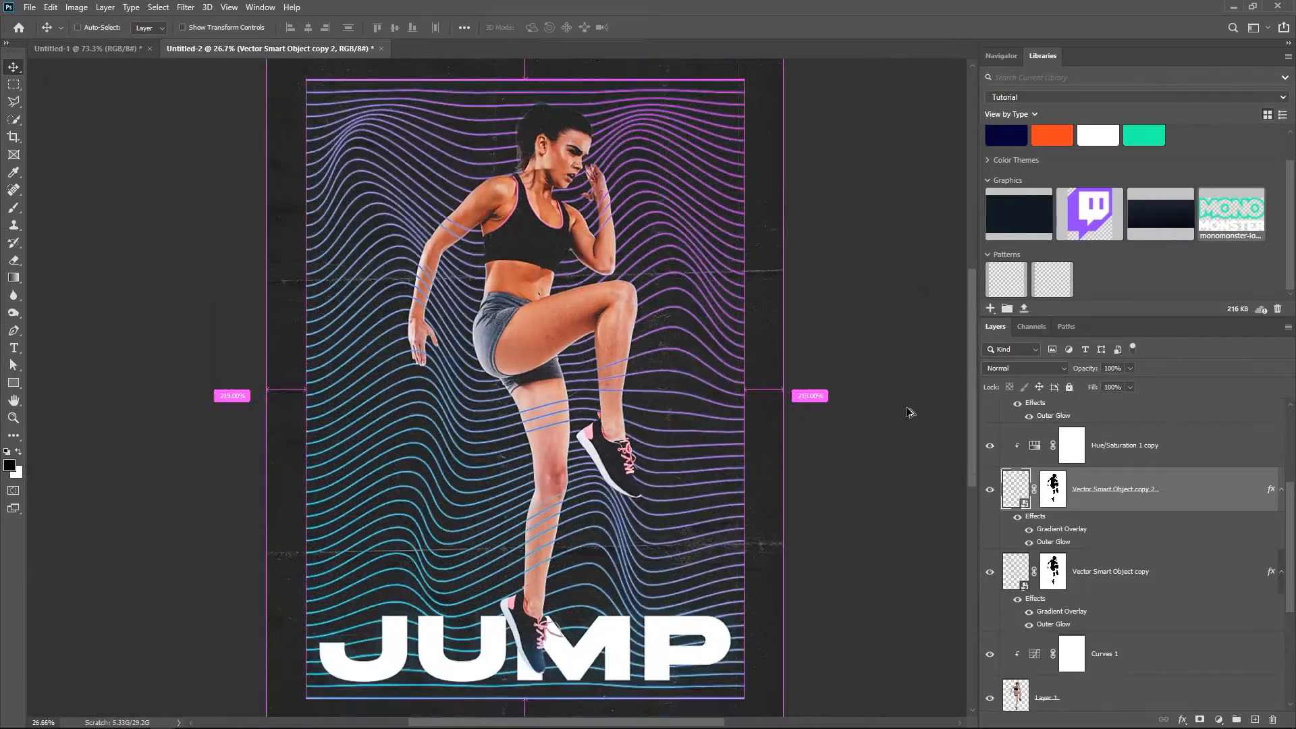
Apply a 4.1-pixel Gaussian Blur to the duplicated lines layer and lower its opacity to 57%.
click(184, 8)
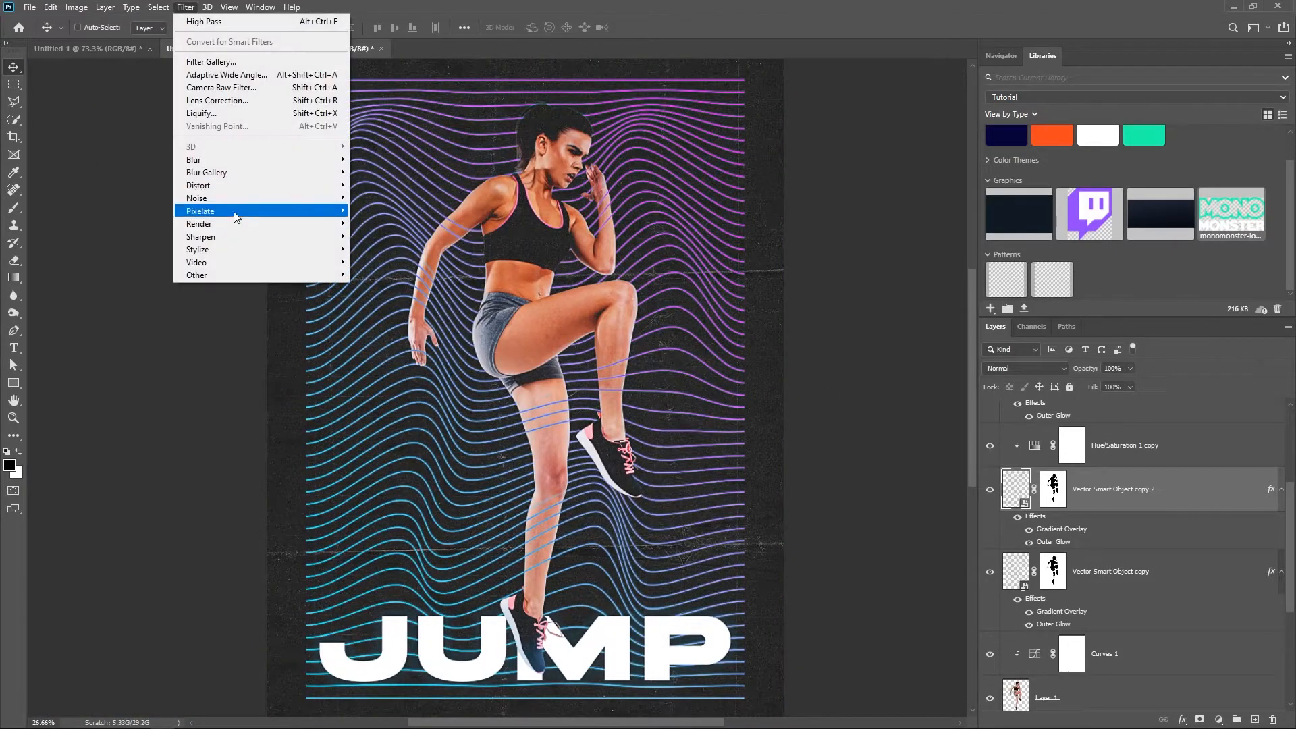
mouse_move(324, 159)
click(387, 210)
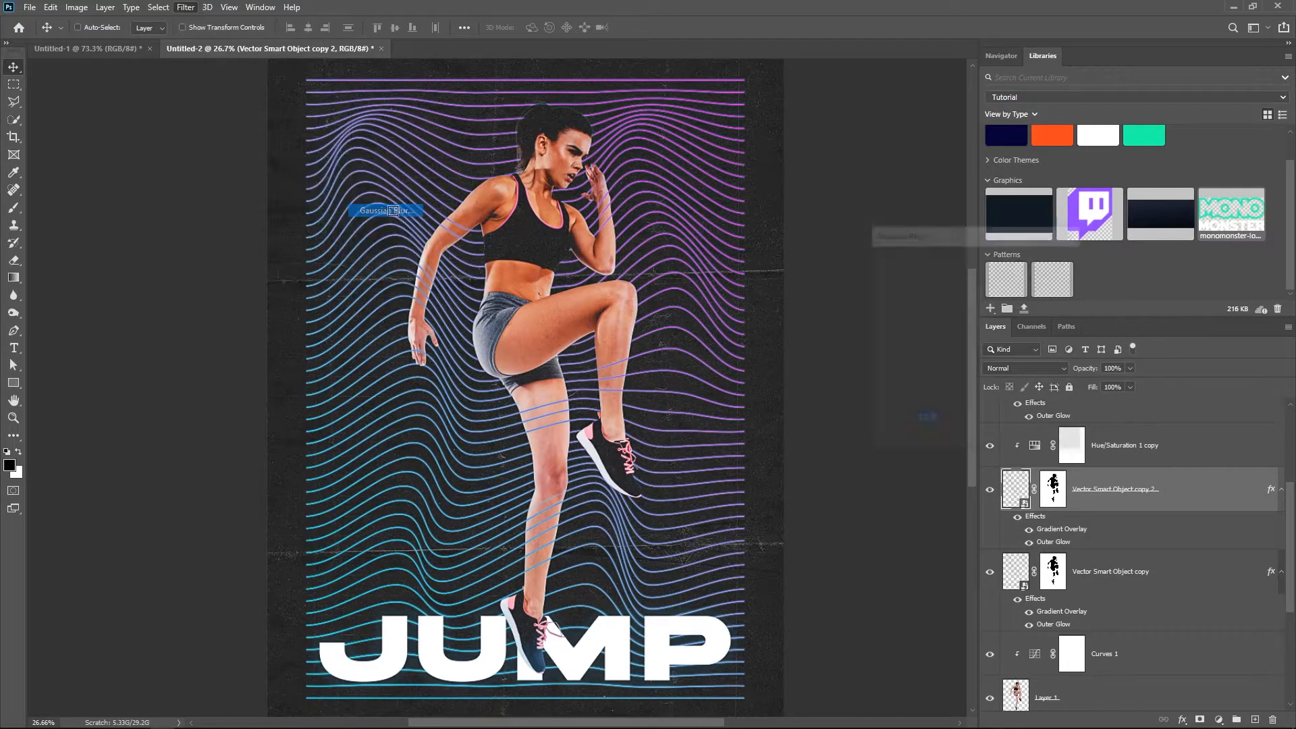
drag(930, 443, 907, 437)
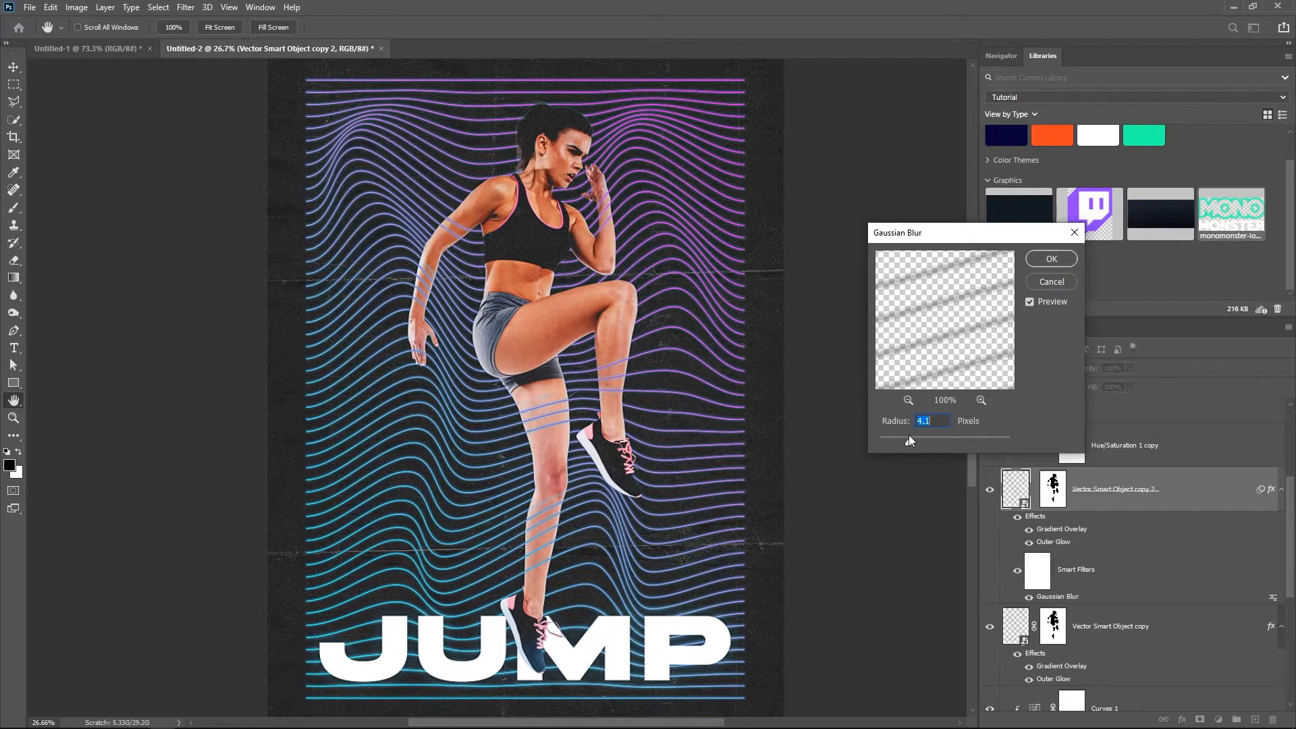
click(1047, 263)
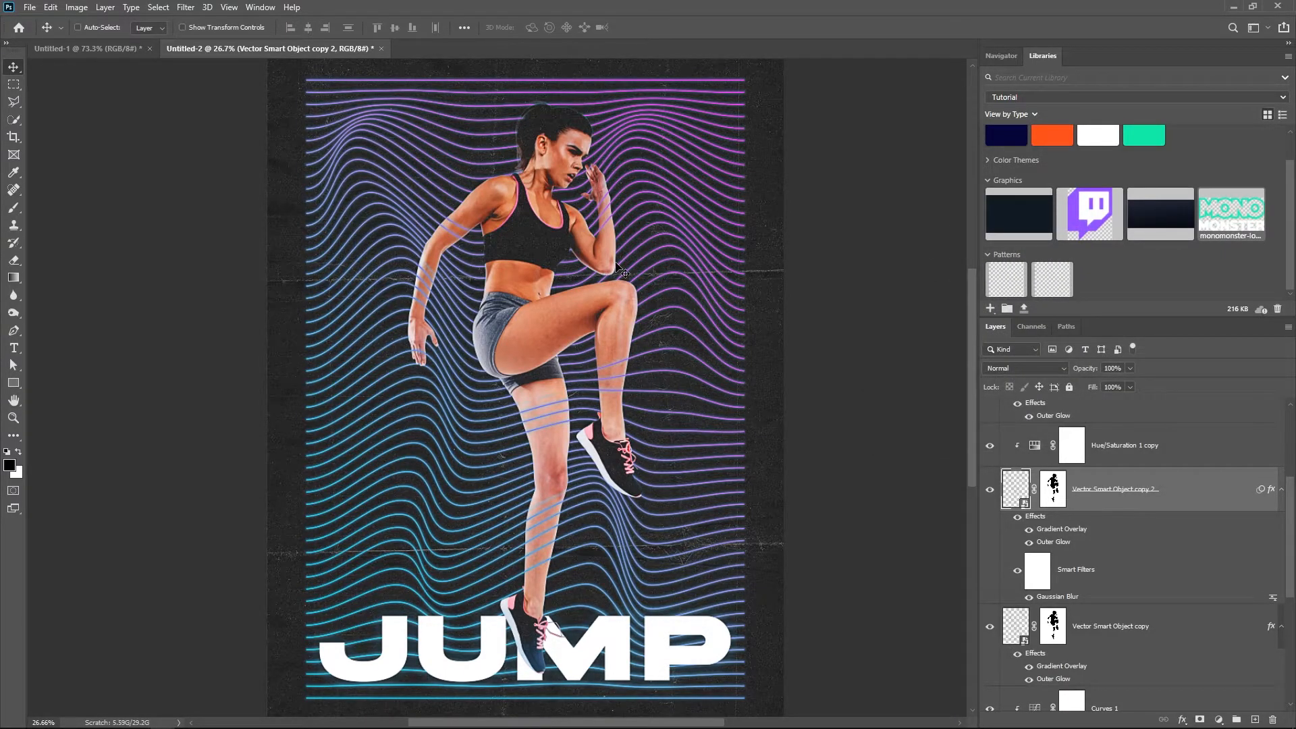
scroll(559, 324, down, 1)
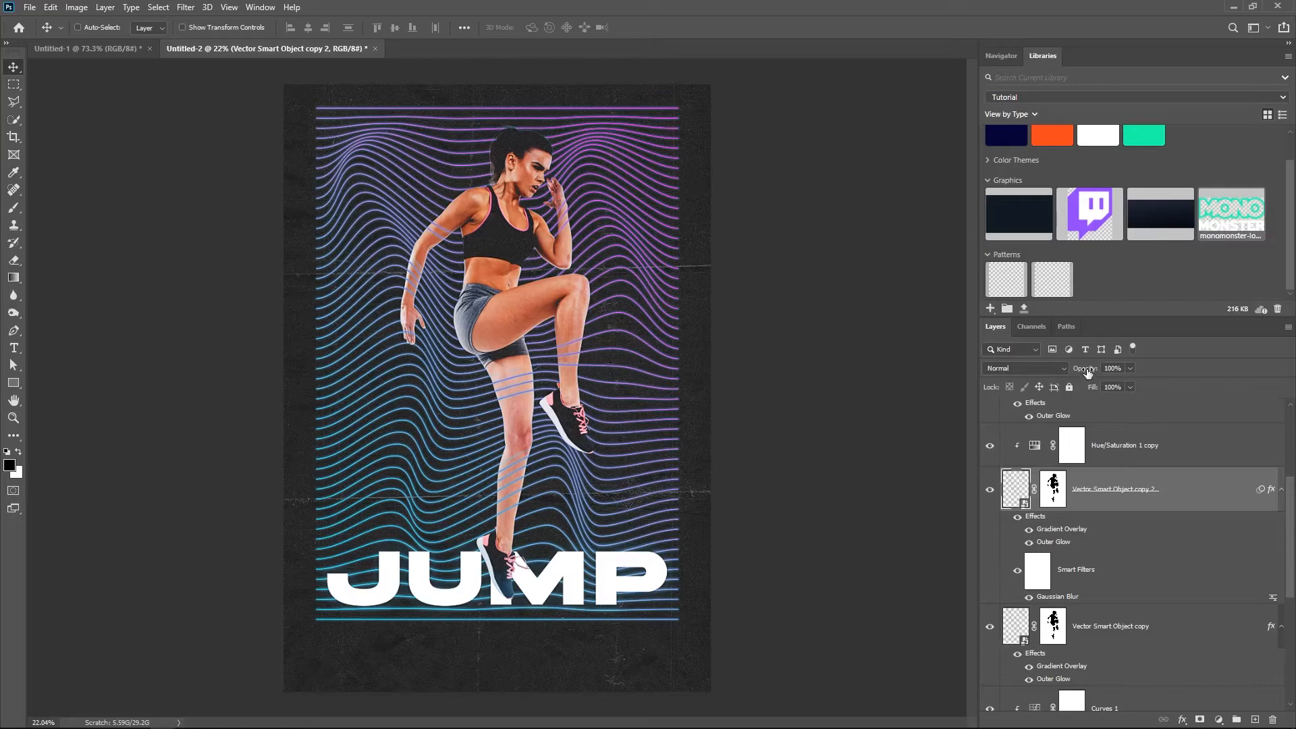
drag(1083, 370, 1081, 369)
Add a new layer directly above the lower wavy-lines layer and set the brush color to magenta f325f5.
scroll(1135, 553, down, 5)
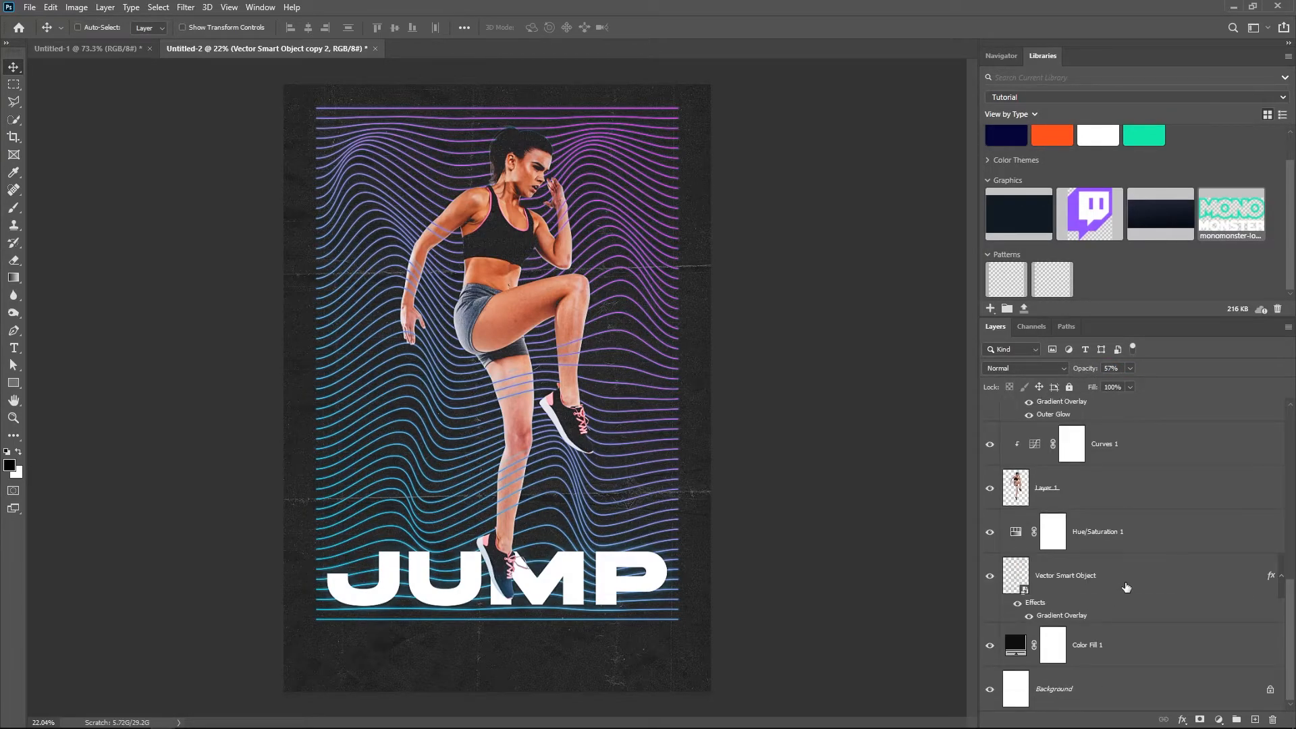
click(1127, 572)
click(1254, 721)
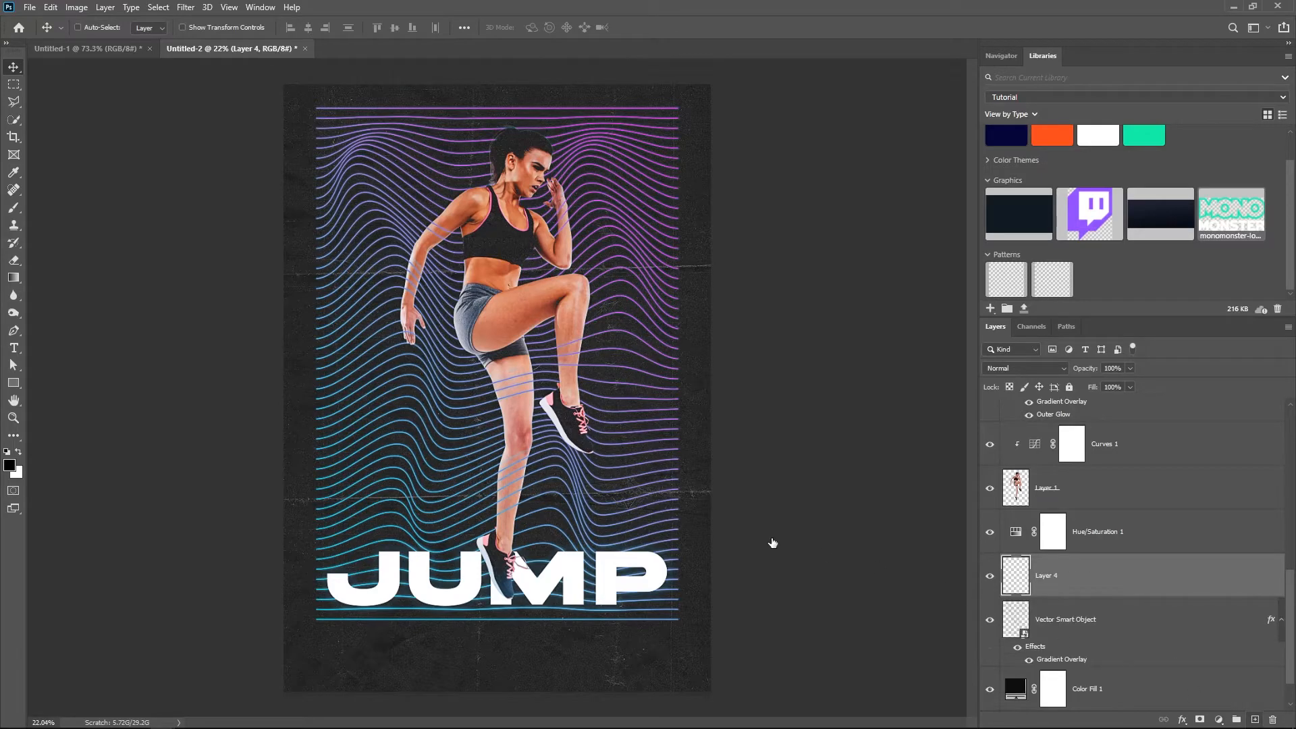
key(b)
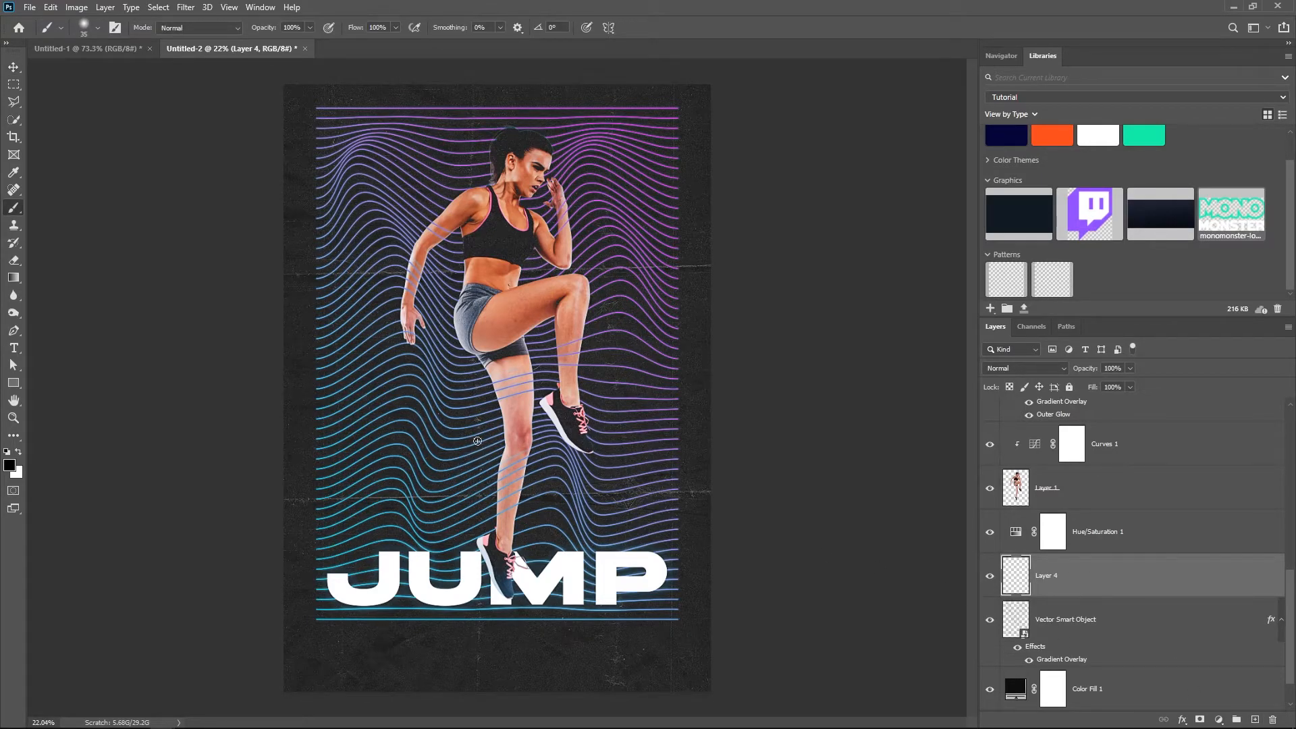
alt+click(591, 145)
click(10, 464)
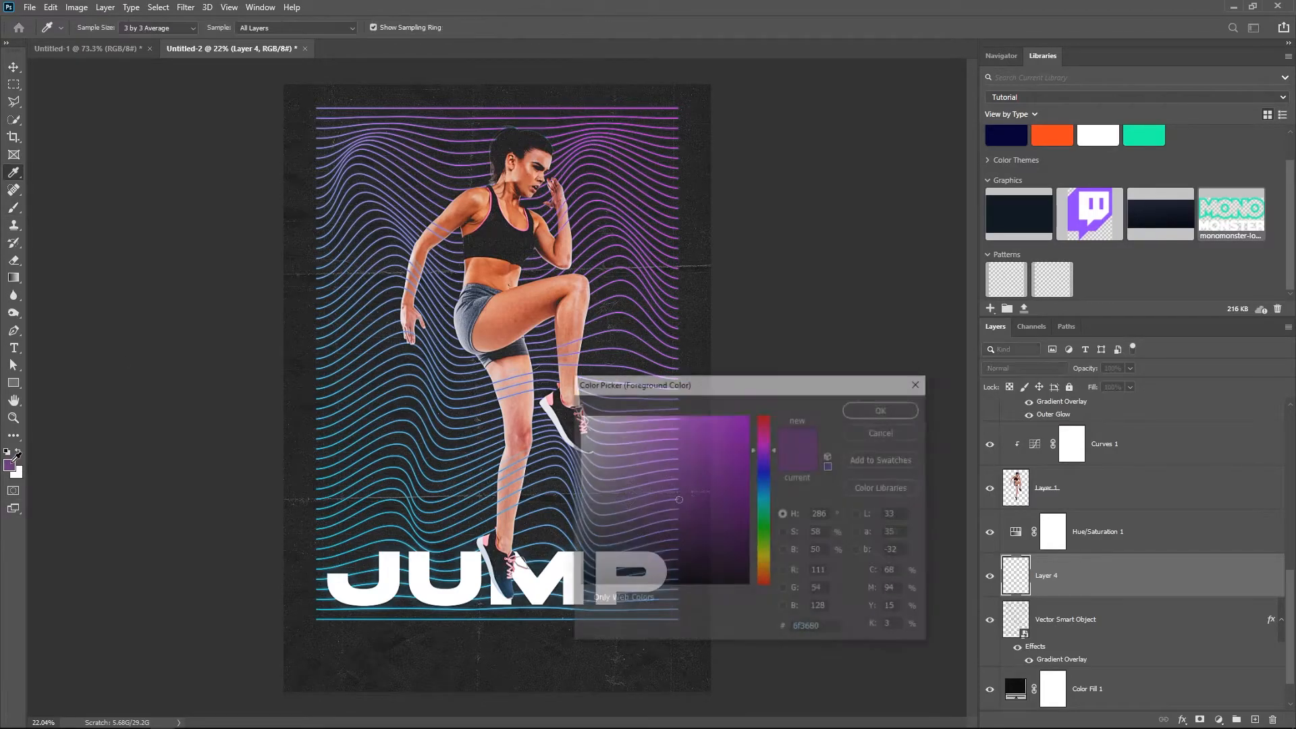
drag(774, 457, 725, 422)
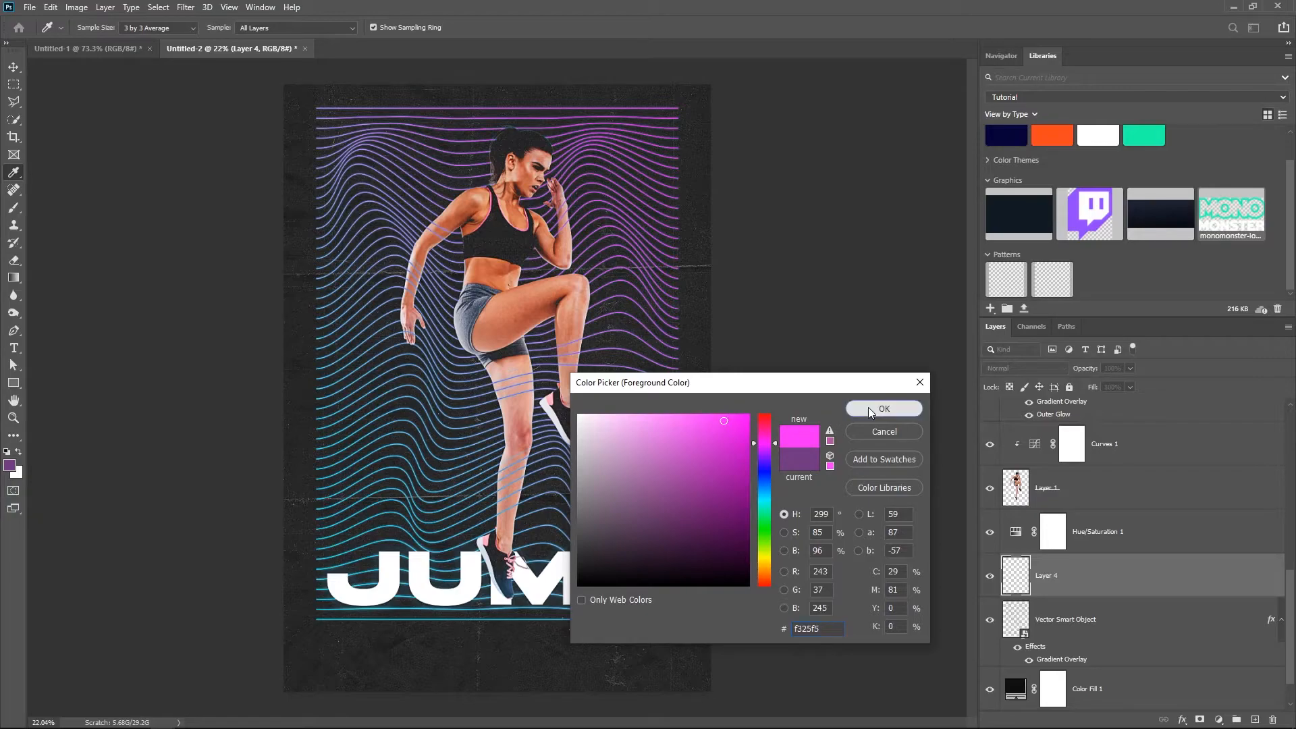
click(885, 409)
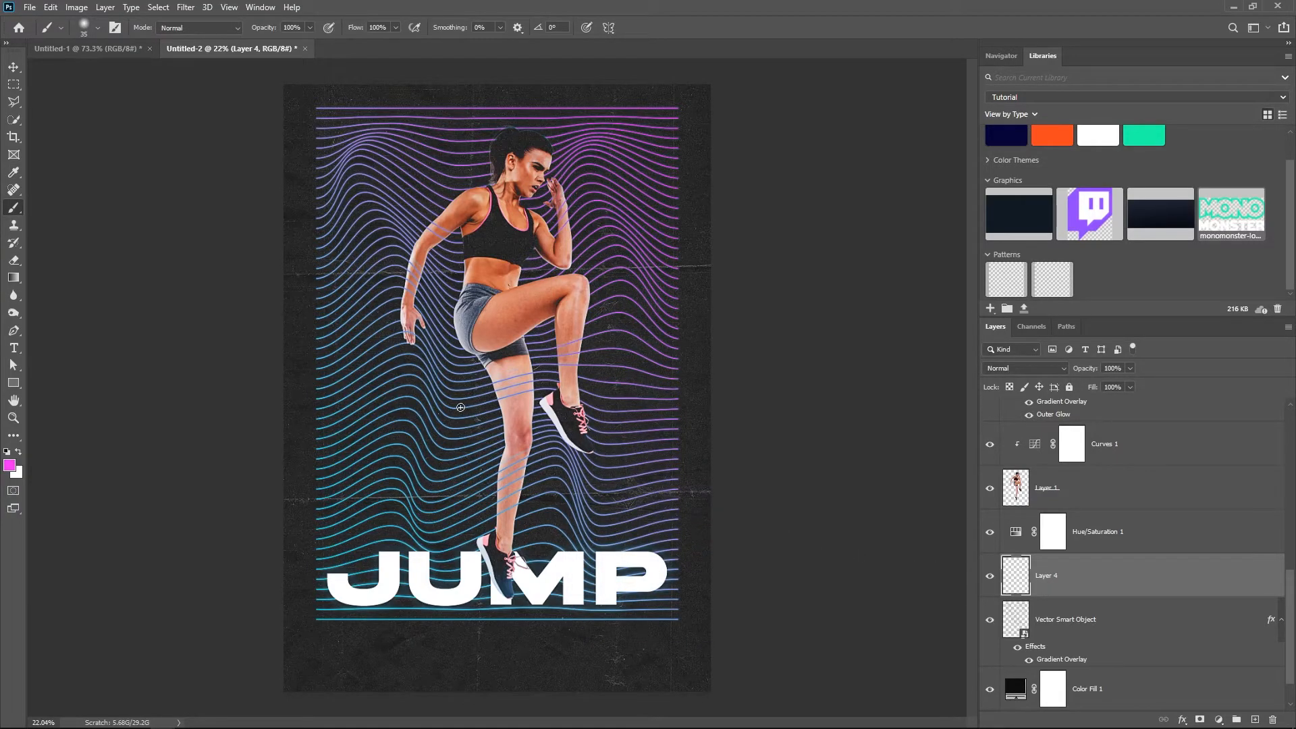
Greatly enlarge the brush, try one magenta dab behind the athlete's hips and undo the dab.
key(bracketright)
key(bracketright)
key(bracketright)
key(bracketright)
key(bracketright)
key(bracketright)
key(bracketright)
key(bracketright)
key(bracketright)
key(bracketright)
key(bracketright)
key(bracketright)
key(bracketright)
key(bracketright)
click(483, 343)
key(ctrl+z)
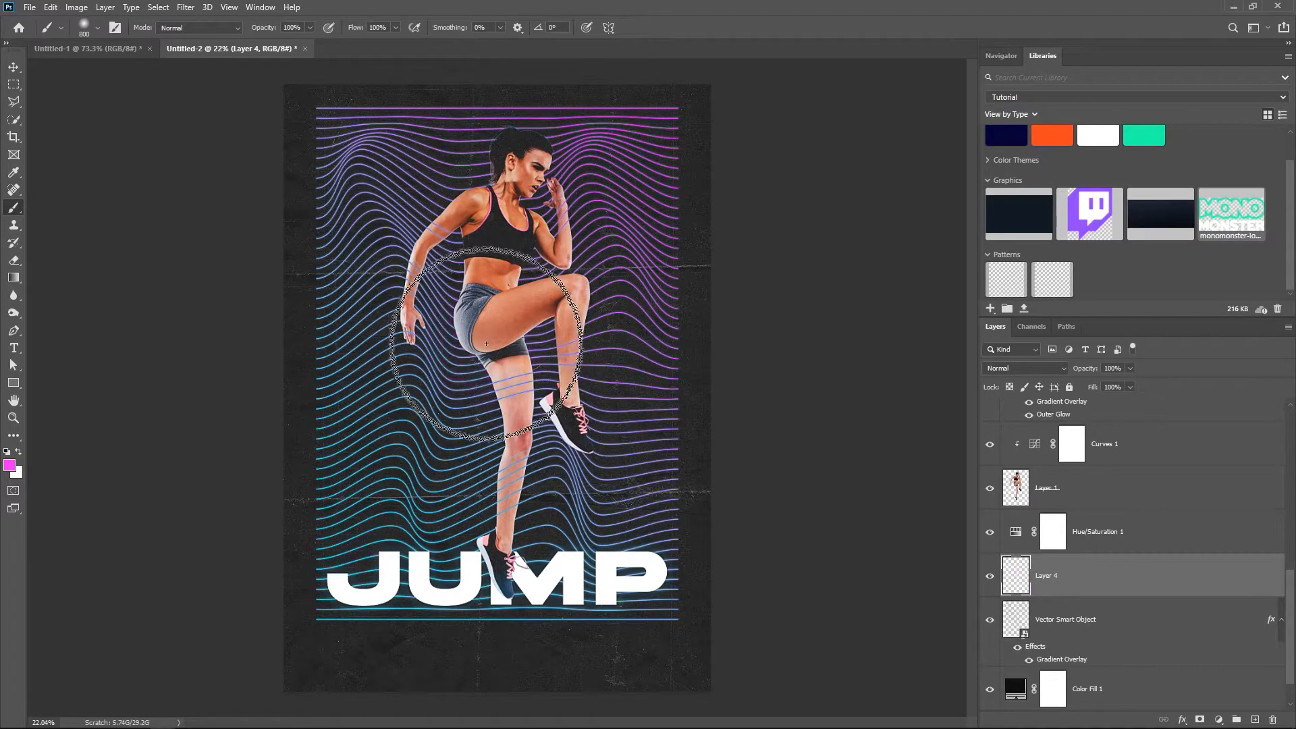
Set the brush color to the lighter pink-magenta eb63ed and enlarge the brush to 1300 pixels.
click(9, 465)
drag(688, 423, 679, 427)
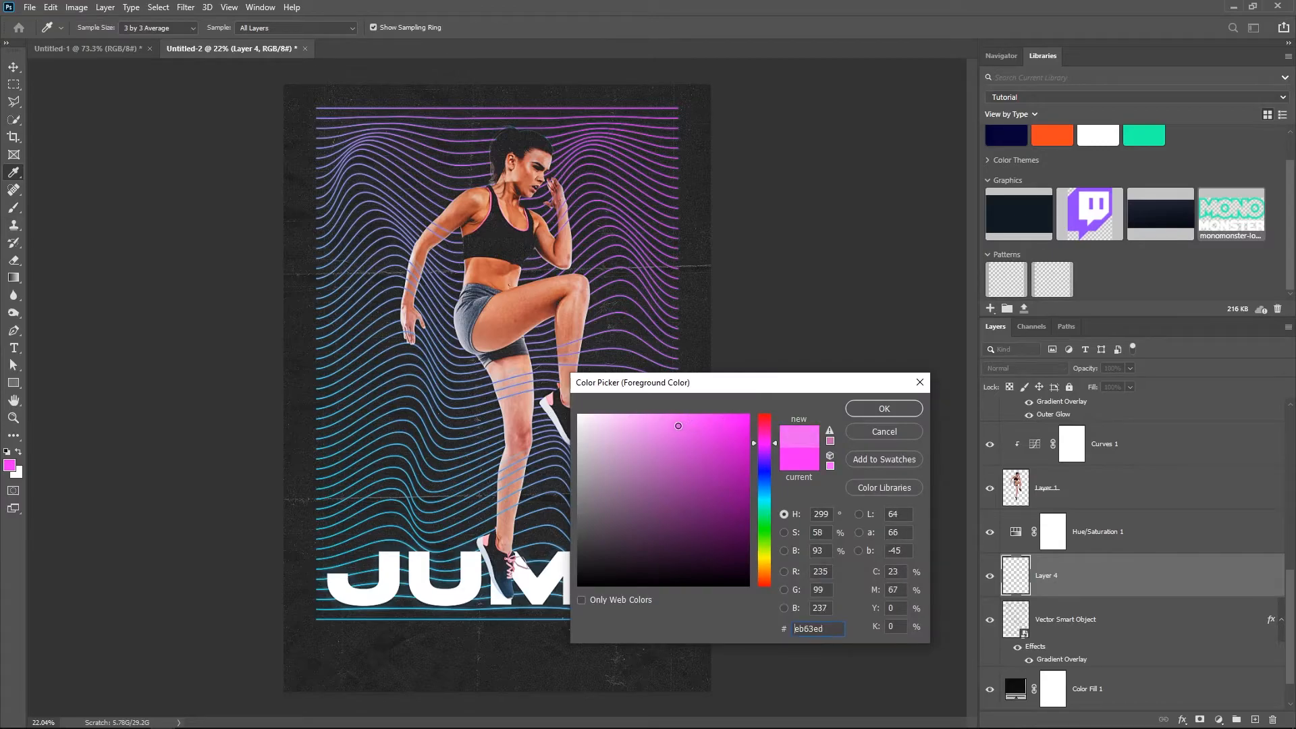
click(885, 409)
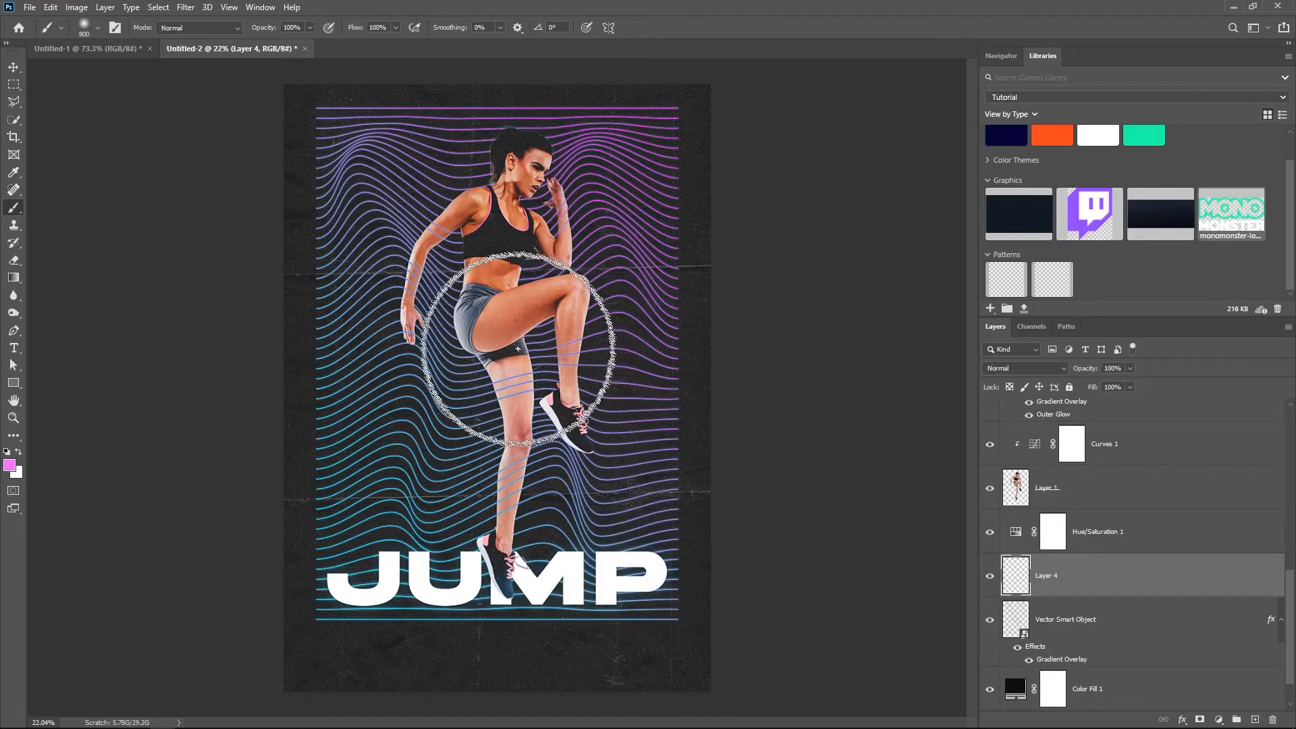
key(bracketright)
key(bracketright)
key(bracketright)
key(bracketright)
key(bracketright)
Try a pink-magenta dab behind the athlete's hips at two slightly different spots, undoing each one.
click(481, 342)
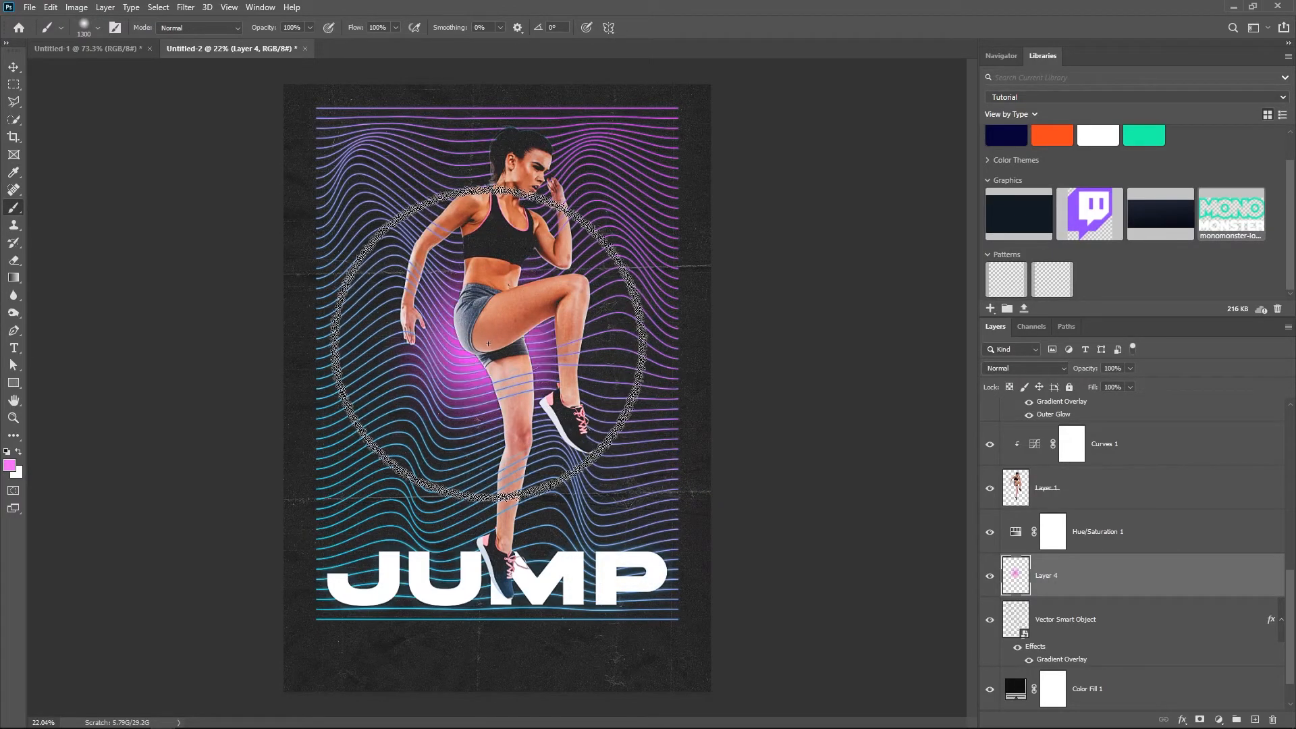
key(ctrl+z)
click(487, 325)
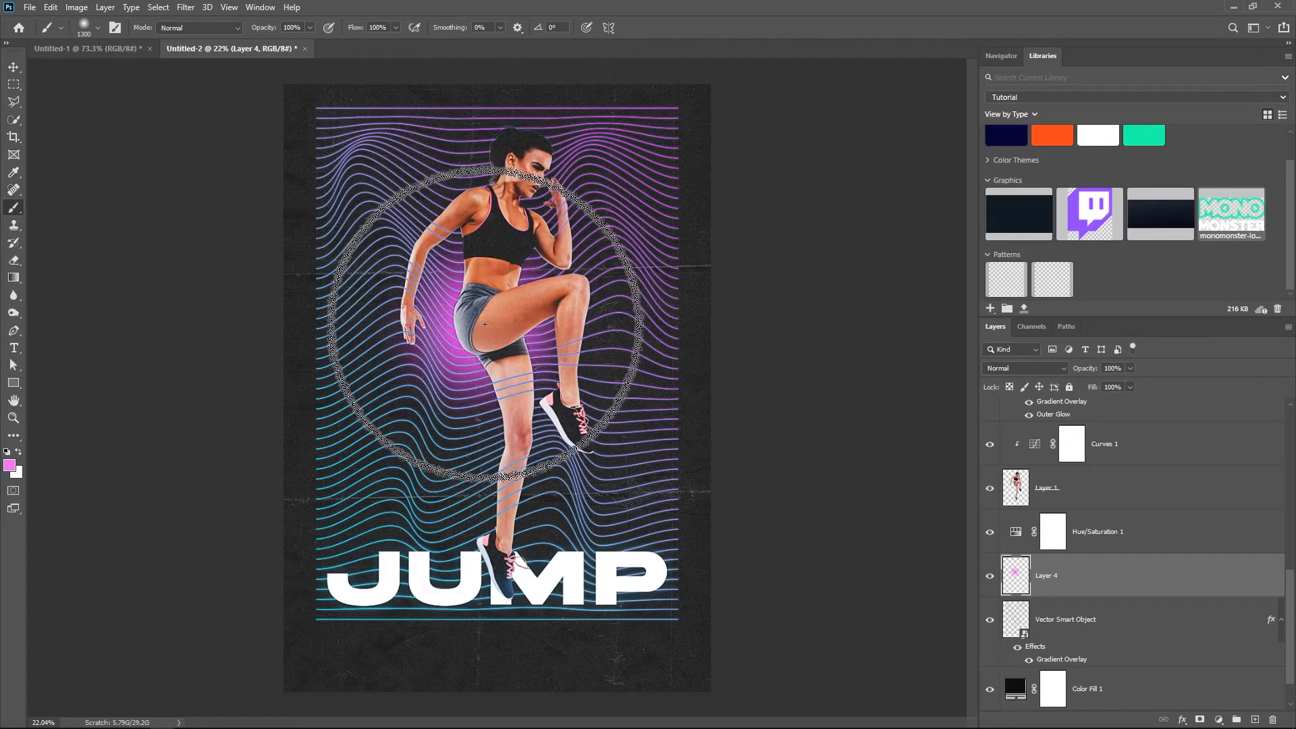
key(ctrl+z)
Move Layer 4 above the Hue/Saturation 1 adjustment and paint one light-pink f67ef7 dab behind the athlete's hips.
click(10, 465)
click(661, 422)
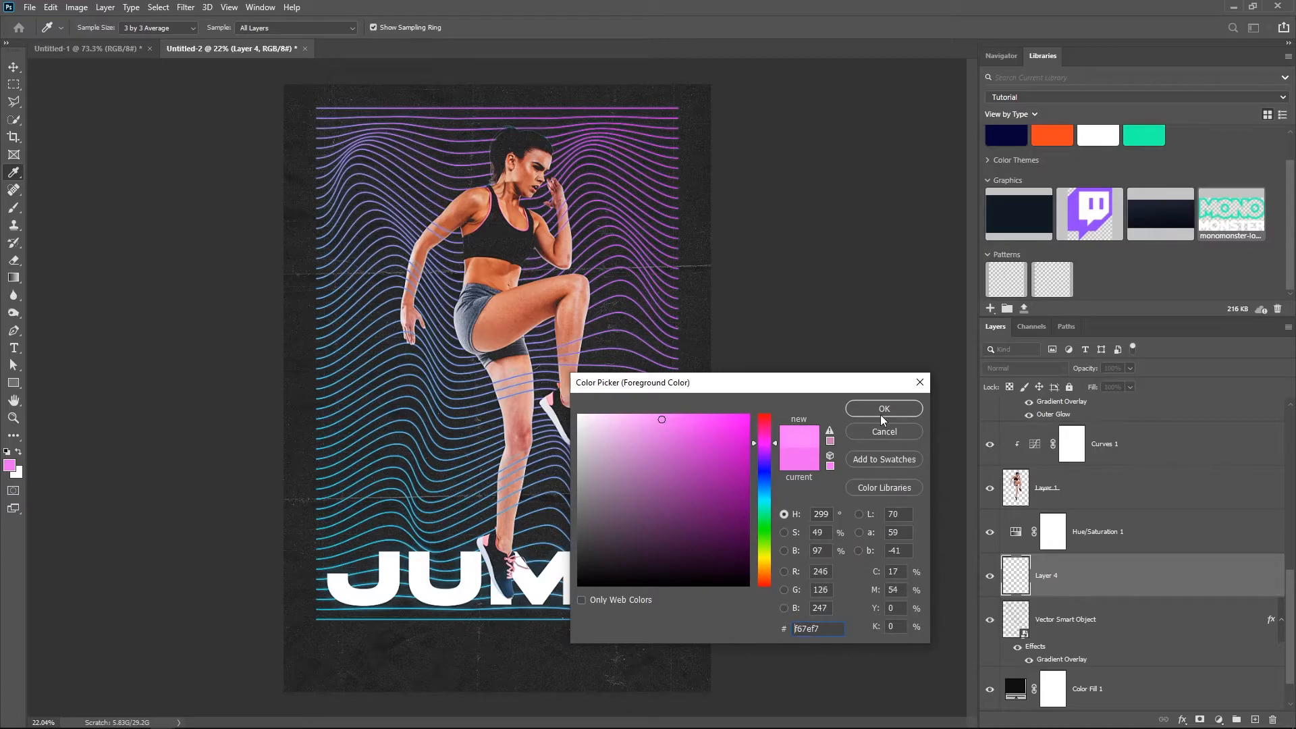
click(880, 411)
drag(1060, 582, 1062, 525)
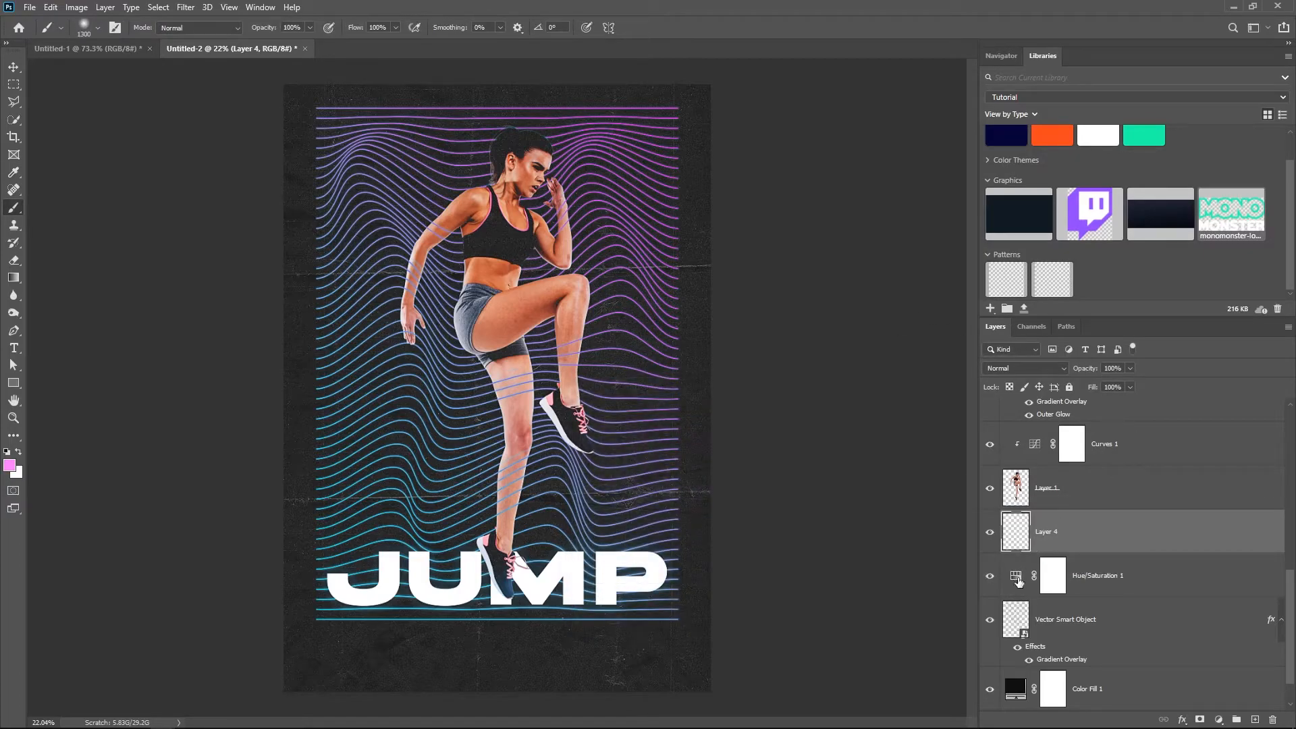
click(487, 332)
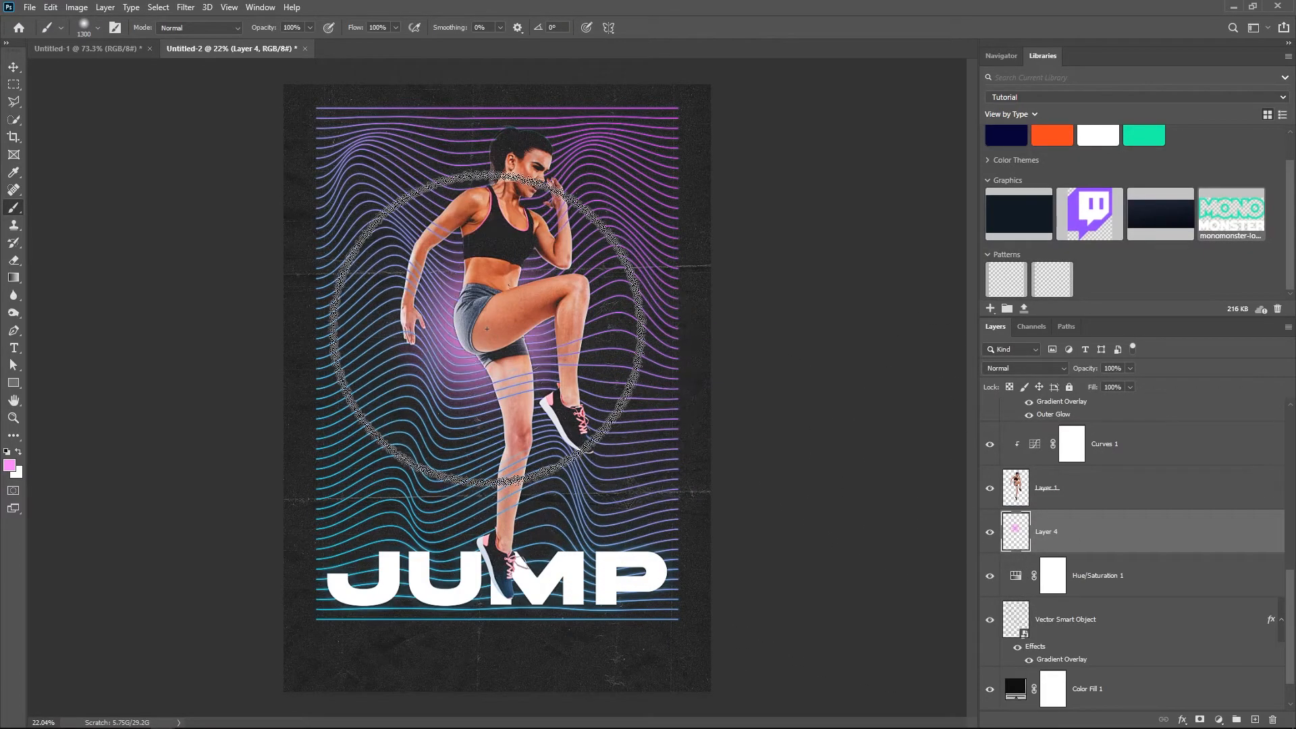
Set the brush color to light blue and paint one soft dab behind the athlete's head and shoulders, redoing the first attempt.
click(9, 465)
drag(760, 501, 767, 493)
drag(701, 432, 677, 415)
click(884, 408)
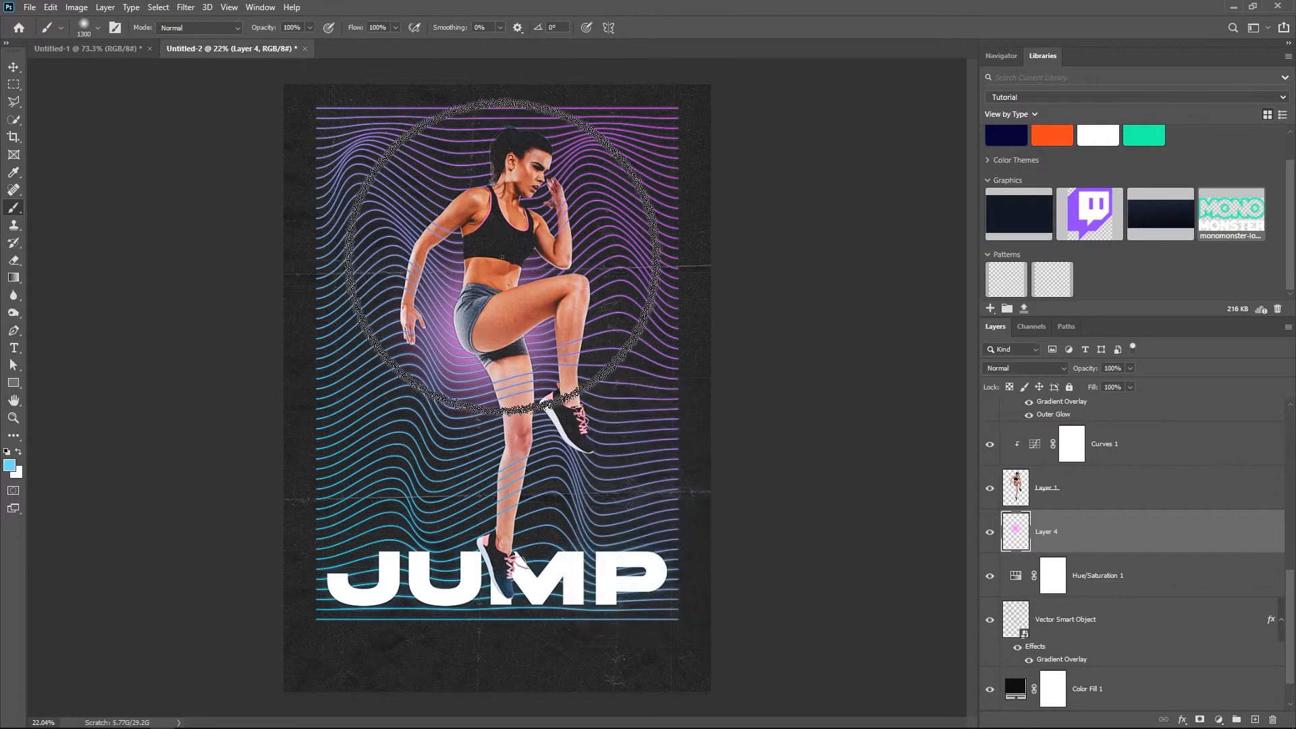
click(529, 237)
key(ctrl+z)
click(505, 212)
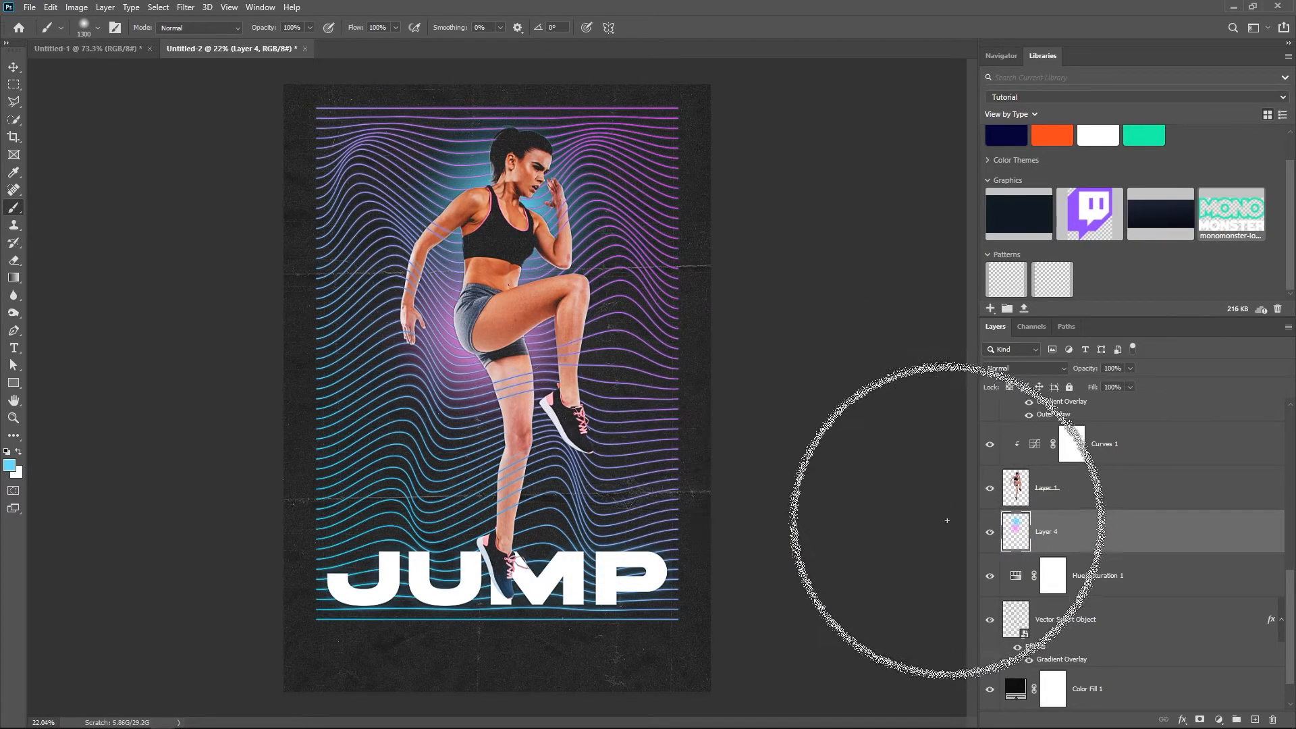
Compare the athlete with and without the unblurred lines copy, and select that layer to try a slight opacity change.
scroll(1044, 508, up, 3)
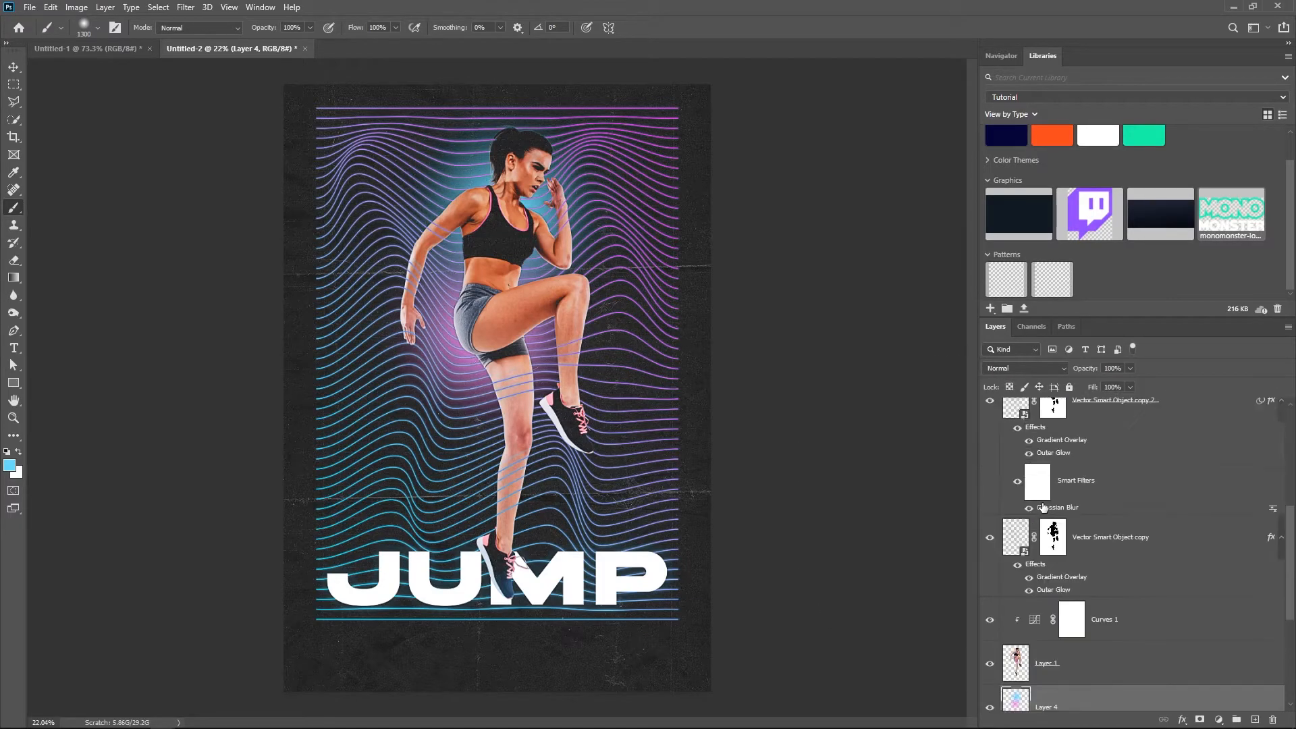
click(990, 538)
click(990, 538)
click(1016, 540)
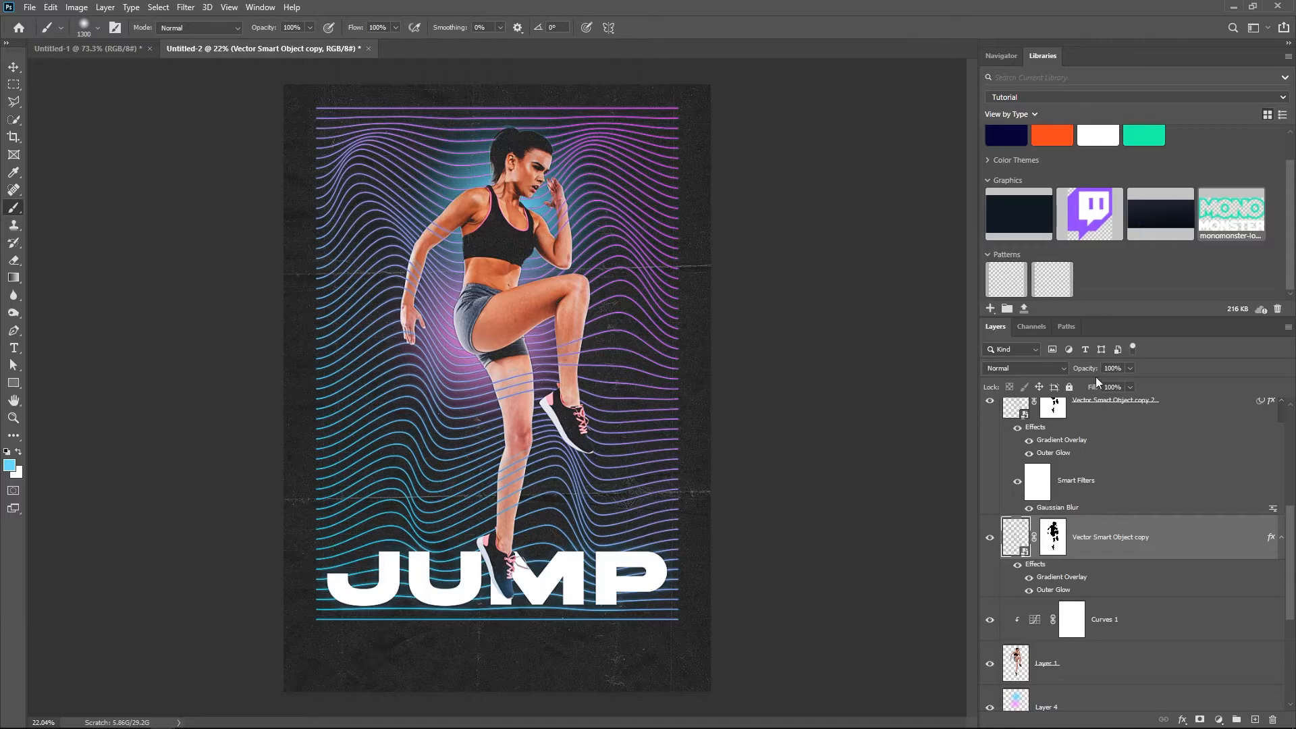
drag(1088, 369, 1079, 372)
Place the monomonster-logo library graphic at a small size below the JUMP title and center it horizontally on the canvas.
scroll(473, 161, up, 5)
scroll(500, 231, down, 3)
scroll(503, 227, down, 2)
drag(519, 622, 498, 655)
key(Return)
key(b)
key(ctrl+a)
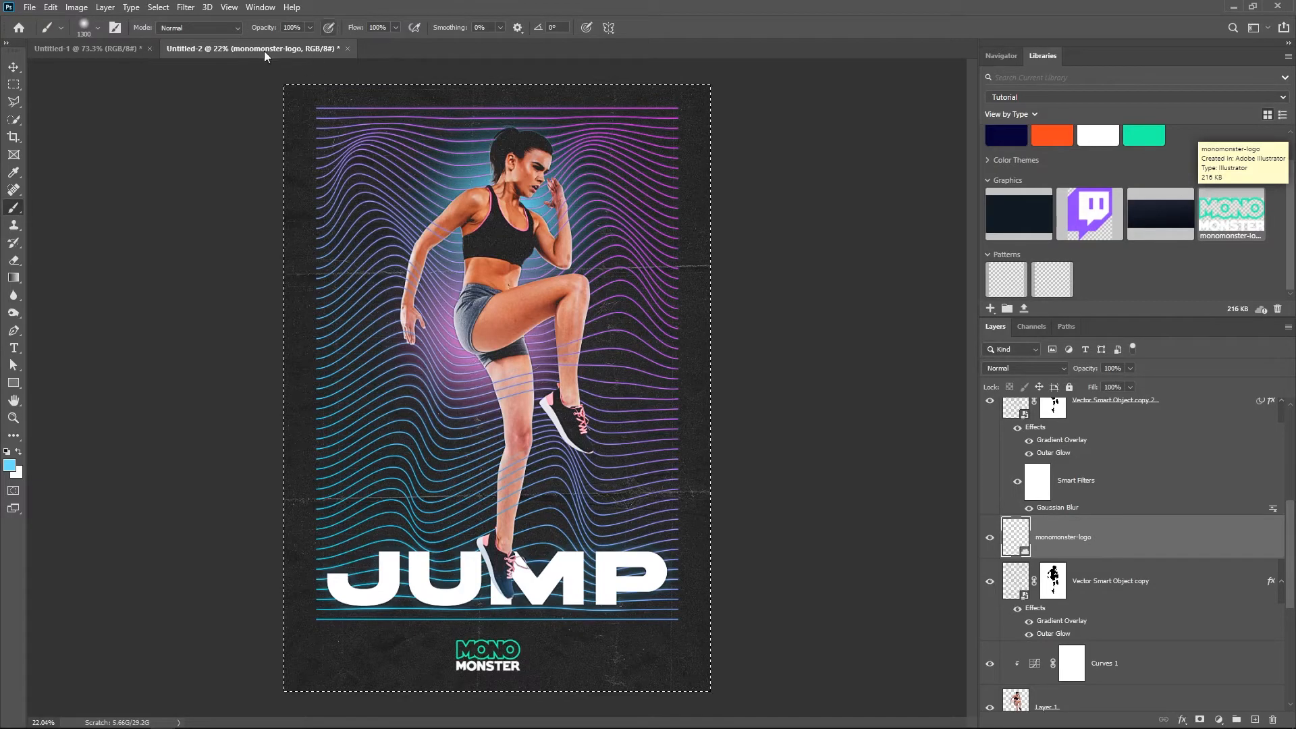
key(v)
click(308, 27)
Give the logo layer the cyan-to-magenta Gradient Overlay, leaving Color Overlay off.
right_click(1107, 535)
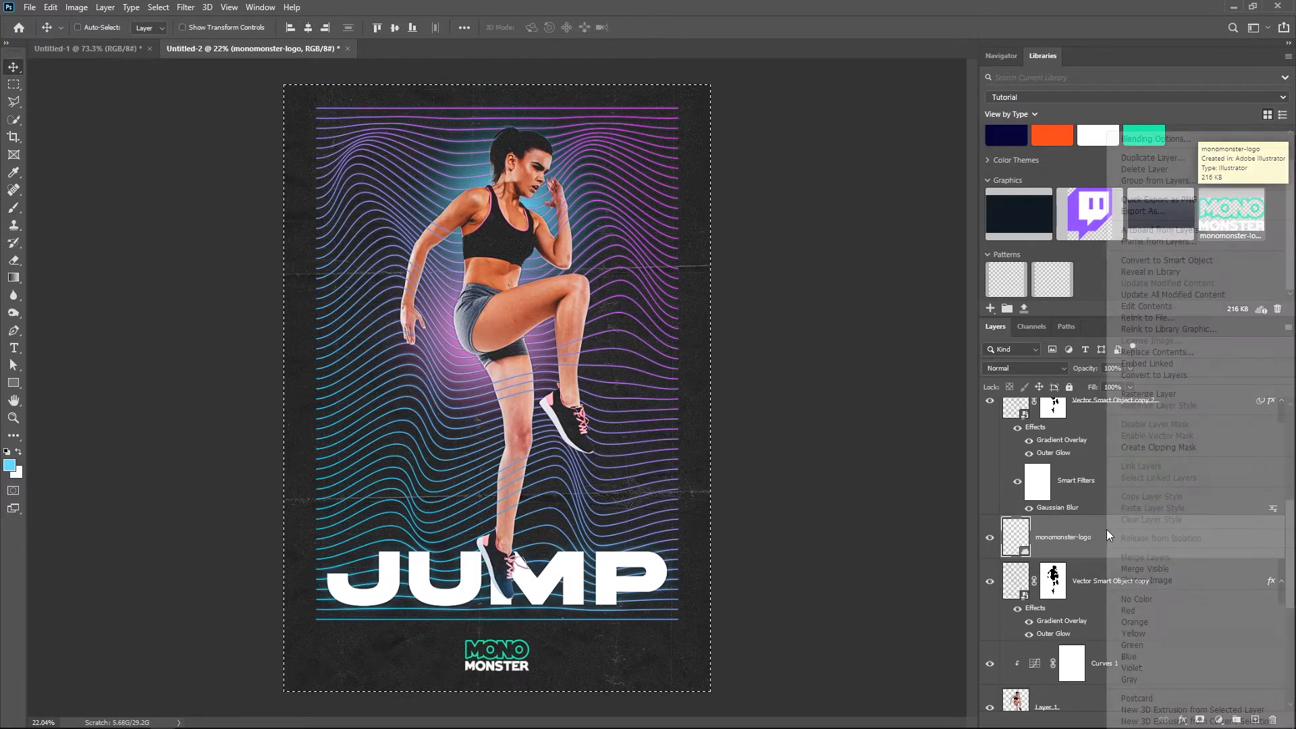
click(1156, 139)
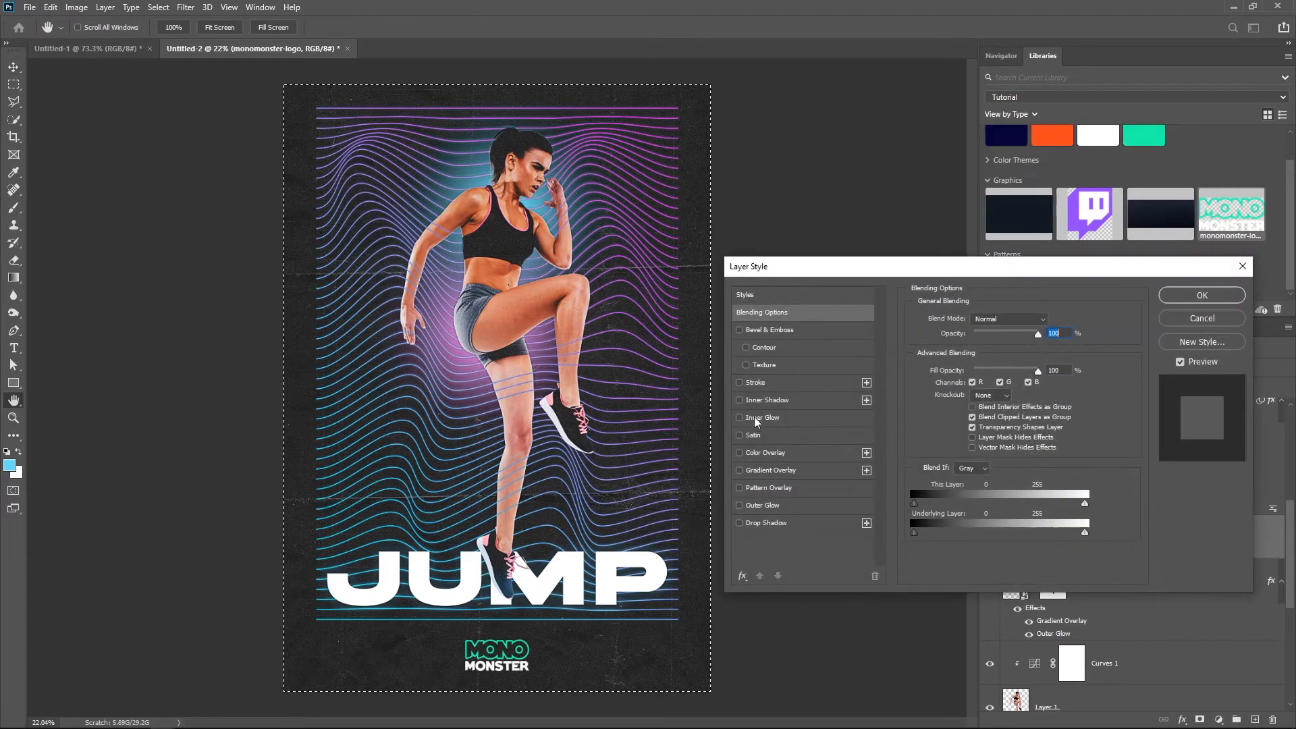
click(739, 452)
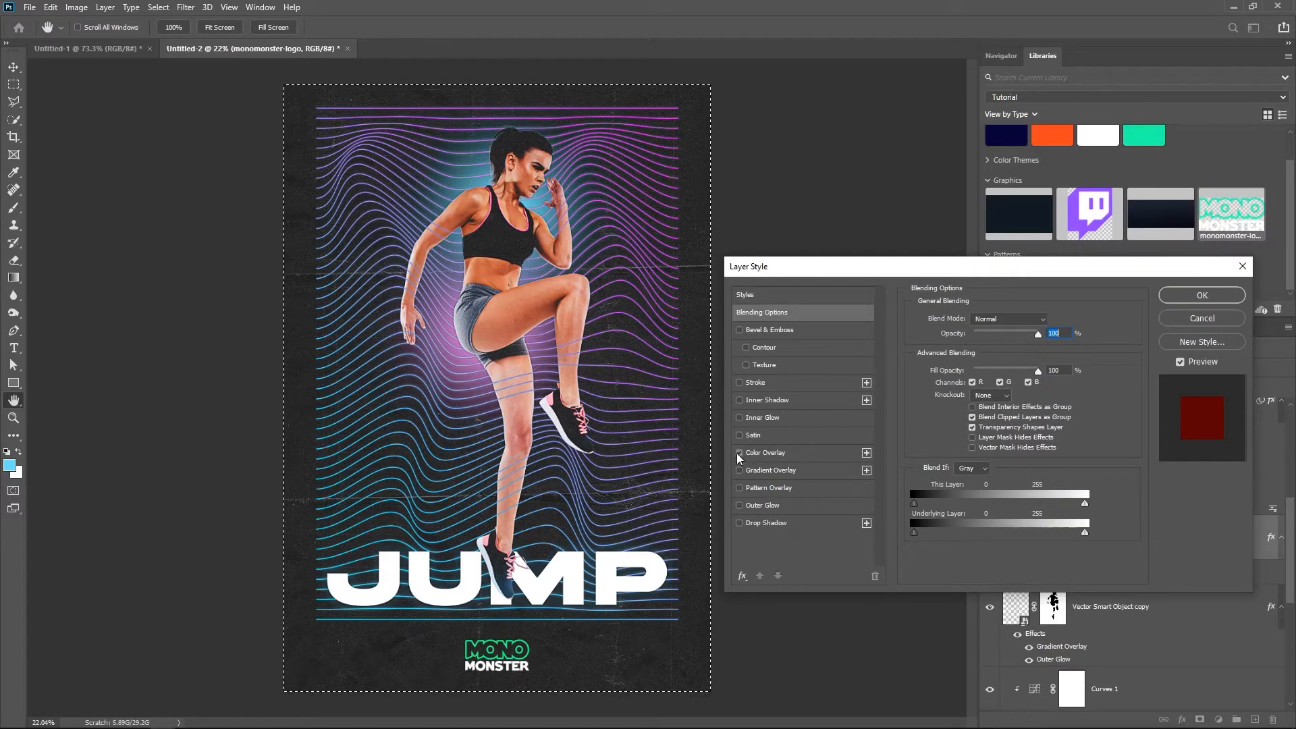
click(739, 453)
click(739, 470)
click(770, 470)
click(1195, 295)
Scale the logo down a little more, center it horizontally on the canvas again and clear the selection.
key(ctrl+d)
key(ctrl+t)
drag(503, 671, 508, 662)
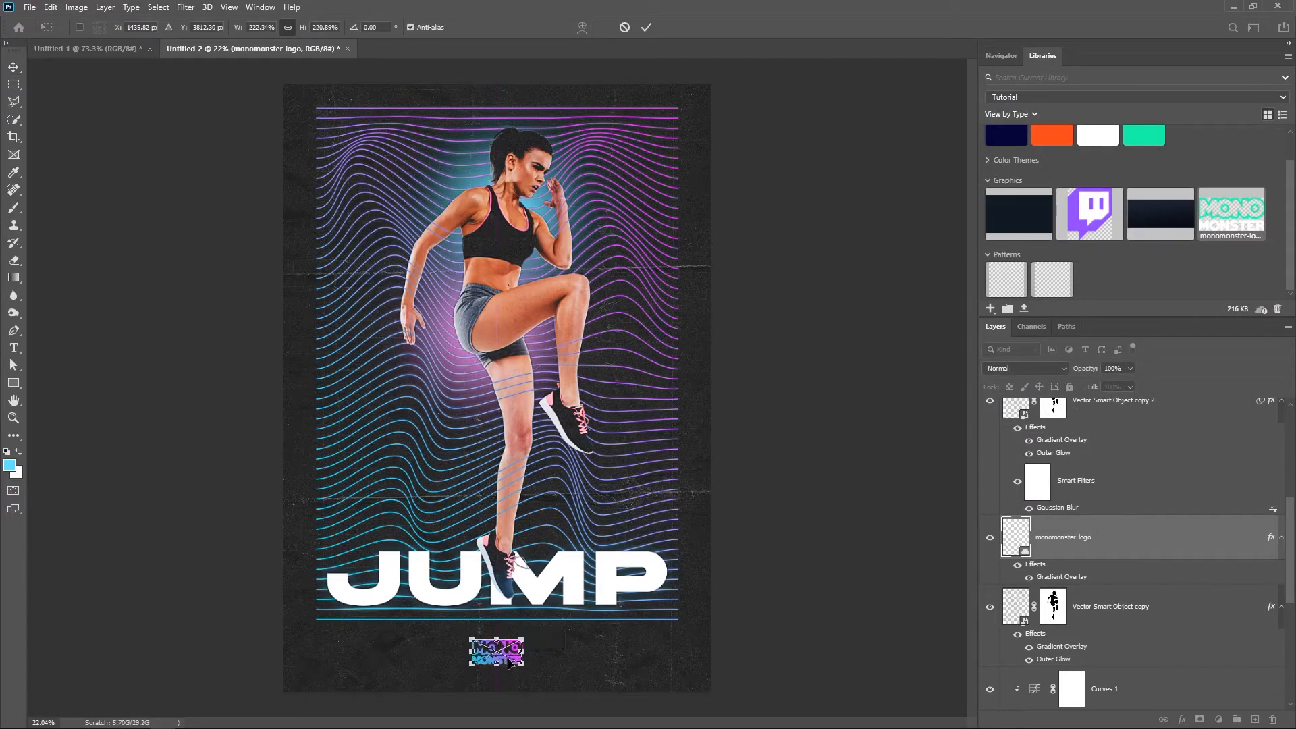
key(Return)
key(ctrl+a)
click(310, 30)
key(ctrl+d)
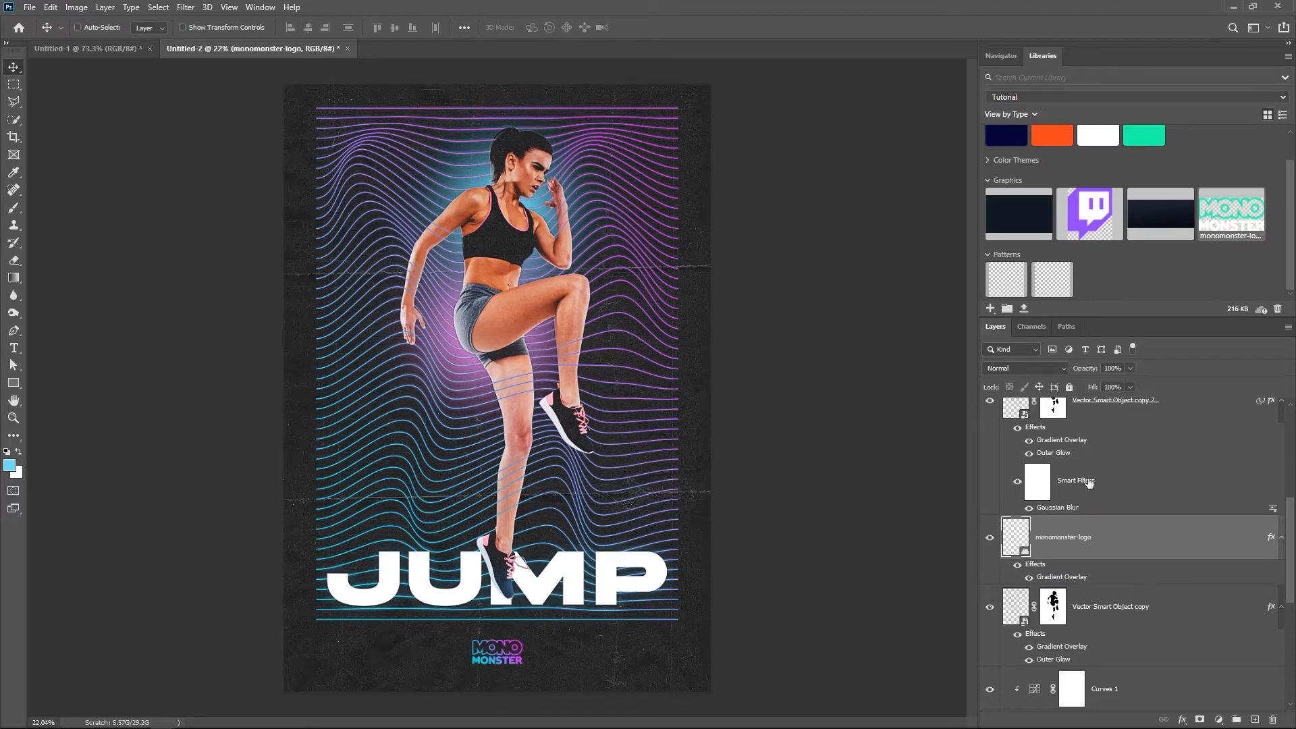
Add a new layer at the top of the stack, fill it with the light-blue foreground color and set its Fill to 0%.
scroll(1130, 463, up, 5)
click(1108, 416)
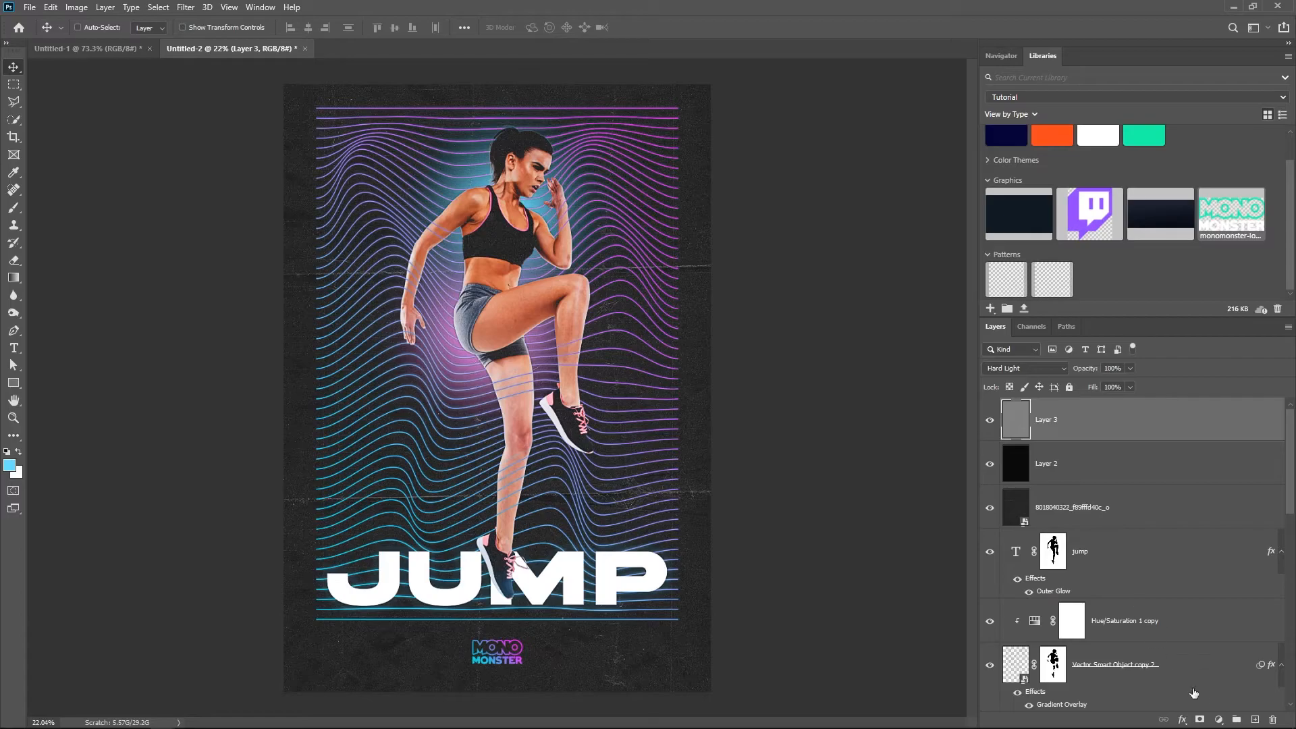
click(1255, 721)
key(alt+BackSpace)
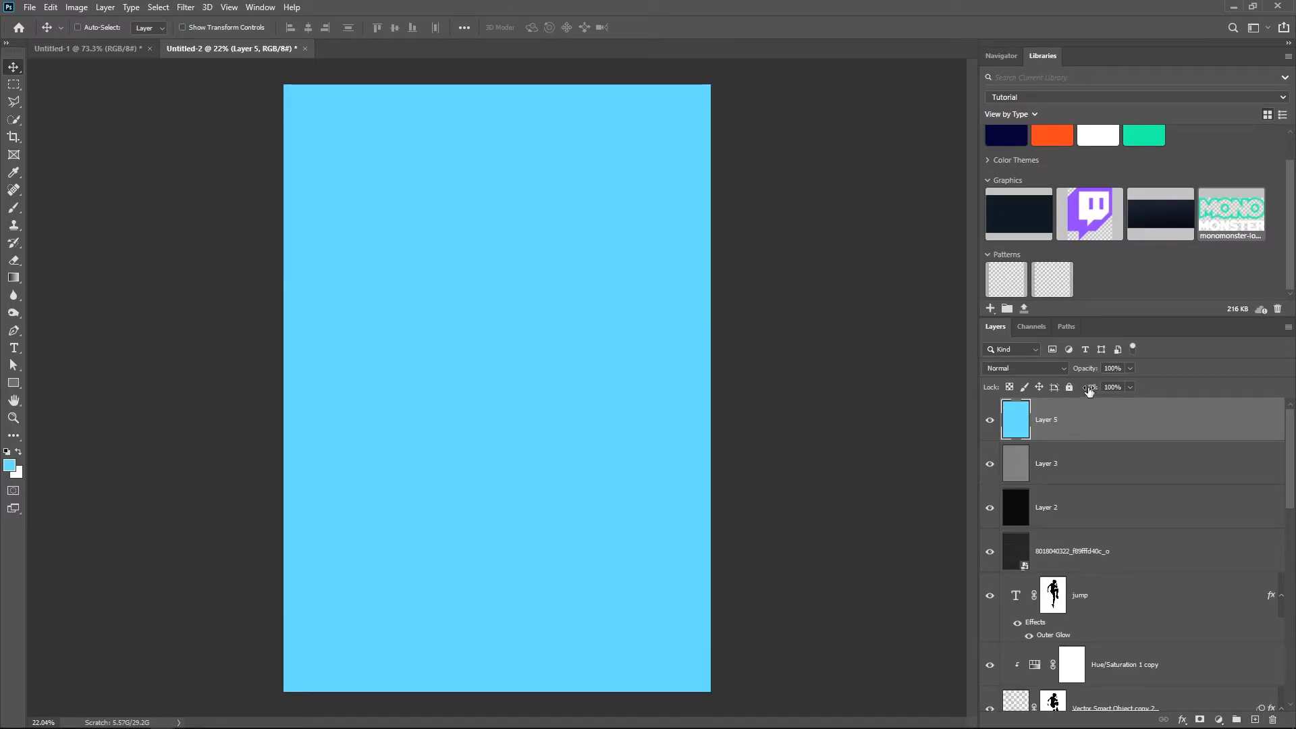
drag(1104, 390, 985, 408)
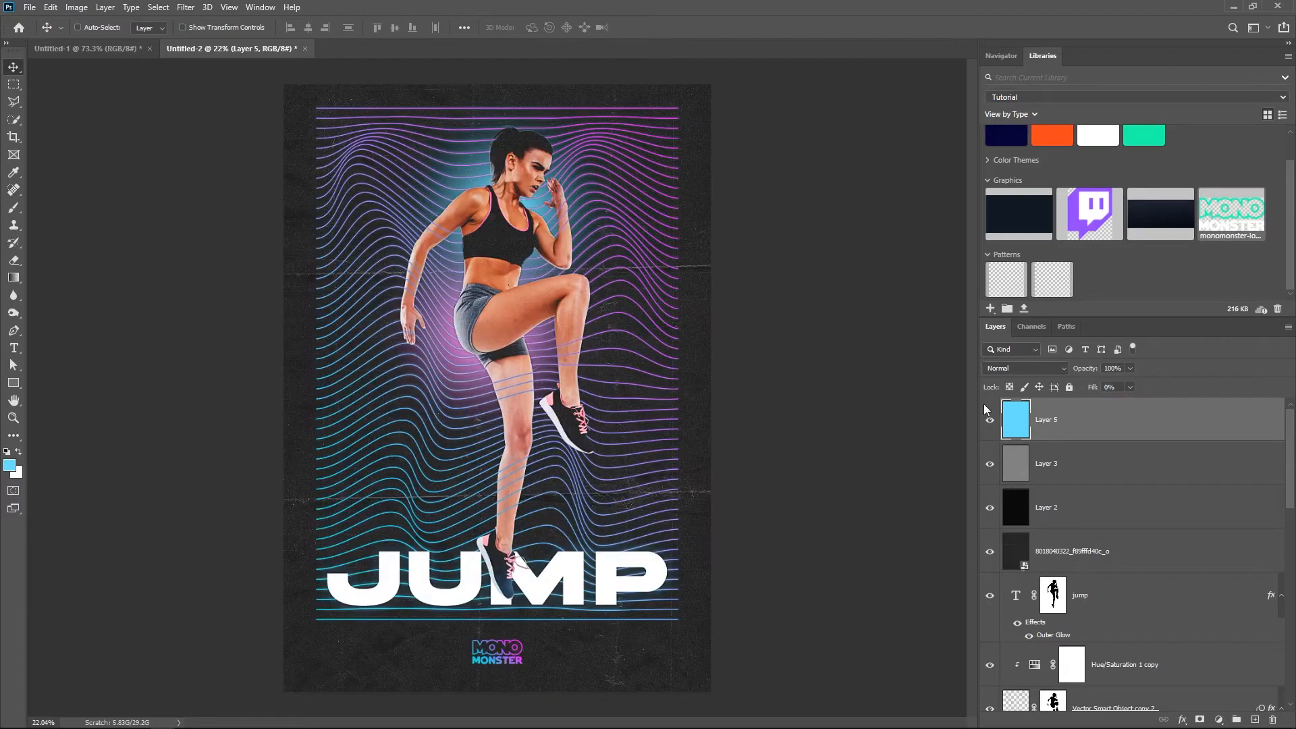
Add a 65-pixel inside Stroke in light gray d4d4d4 to the new top layer as a poster border.
right_click(1074, 430)
click(1107, 177)
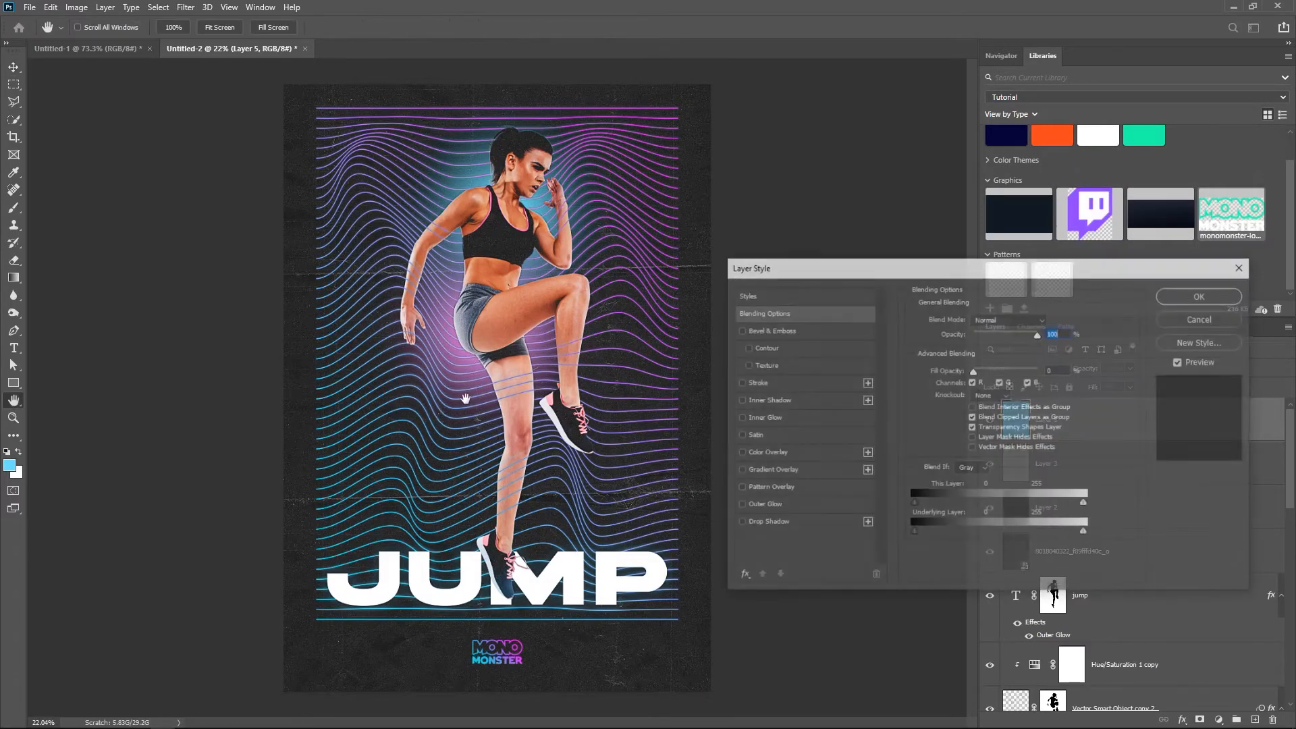
click(739, 383)
click(760, 383)
click(944, 416)
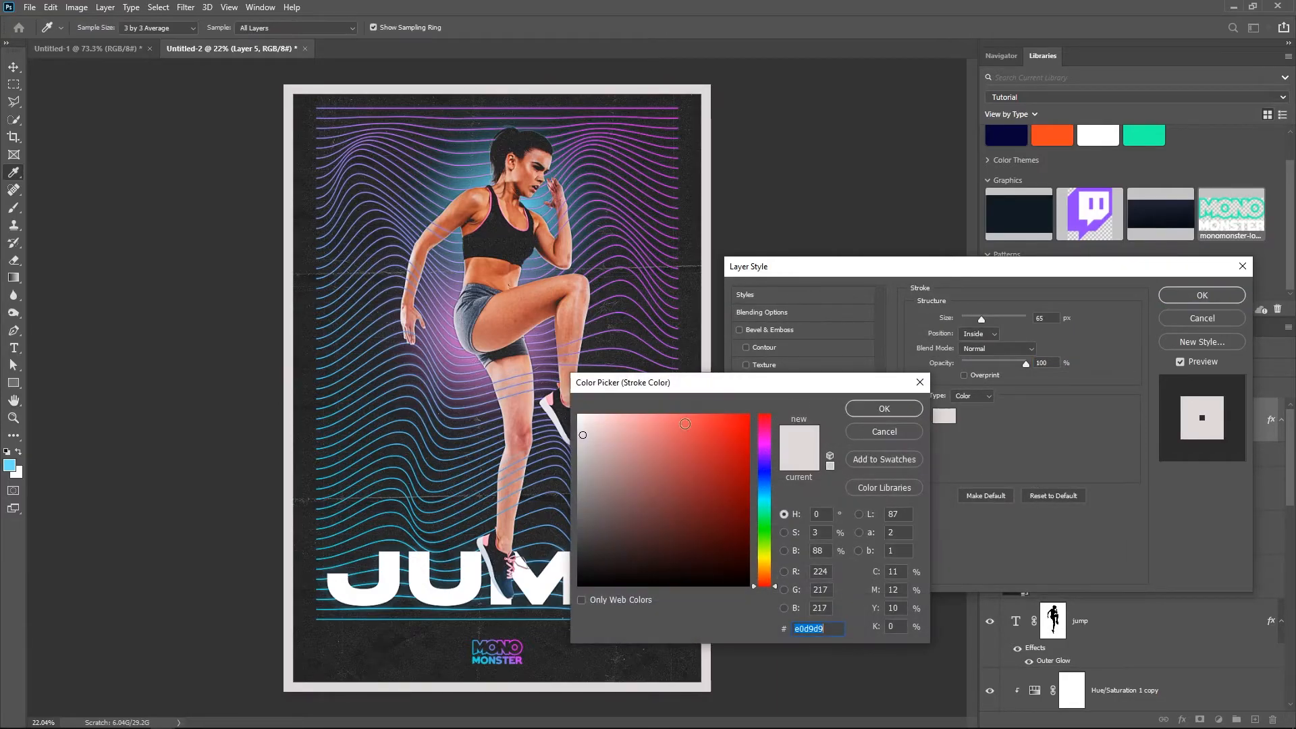
drag(581, 437, 577, 443)
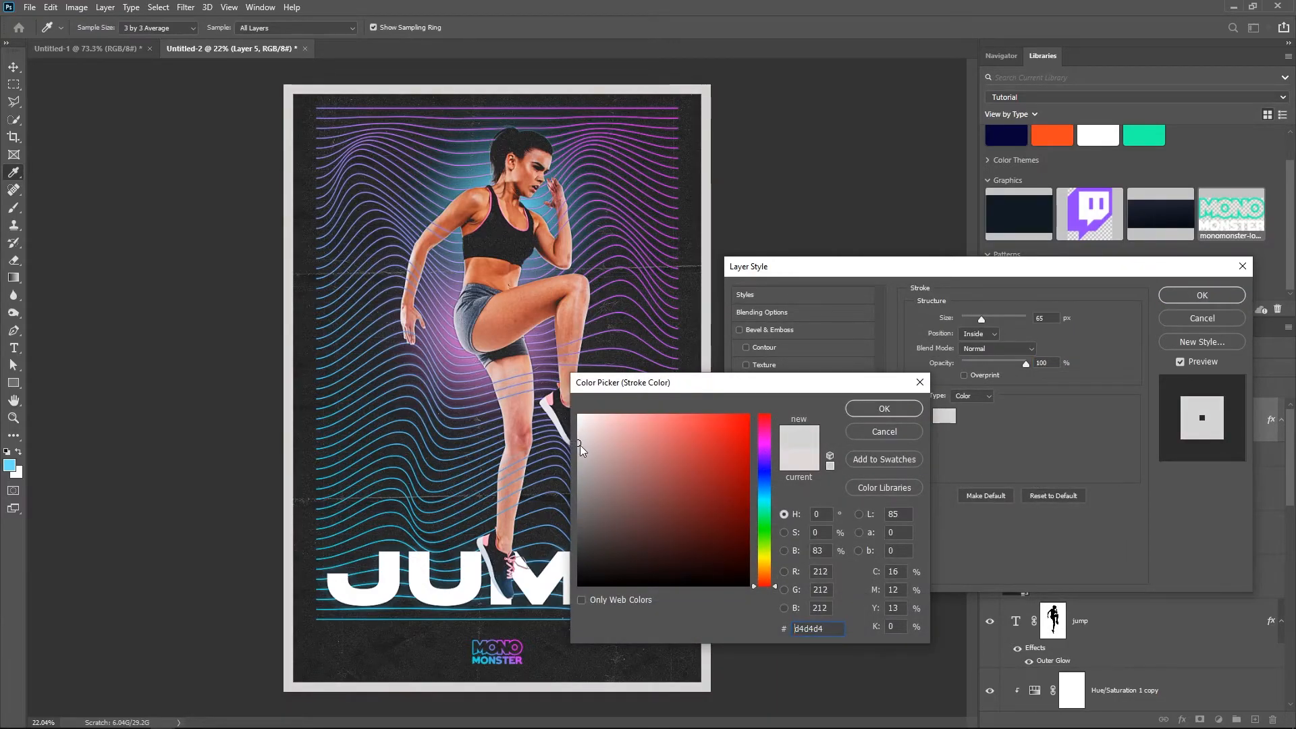
click(867, 407)
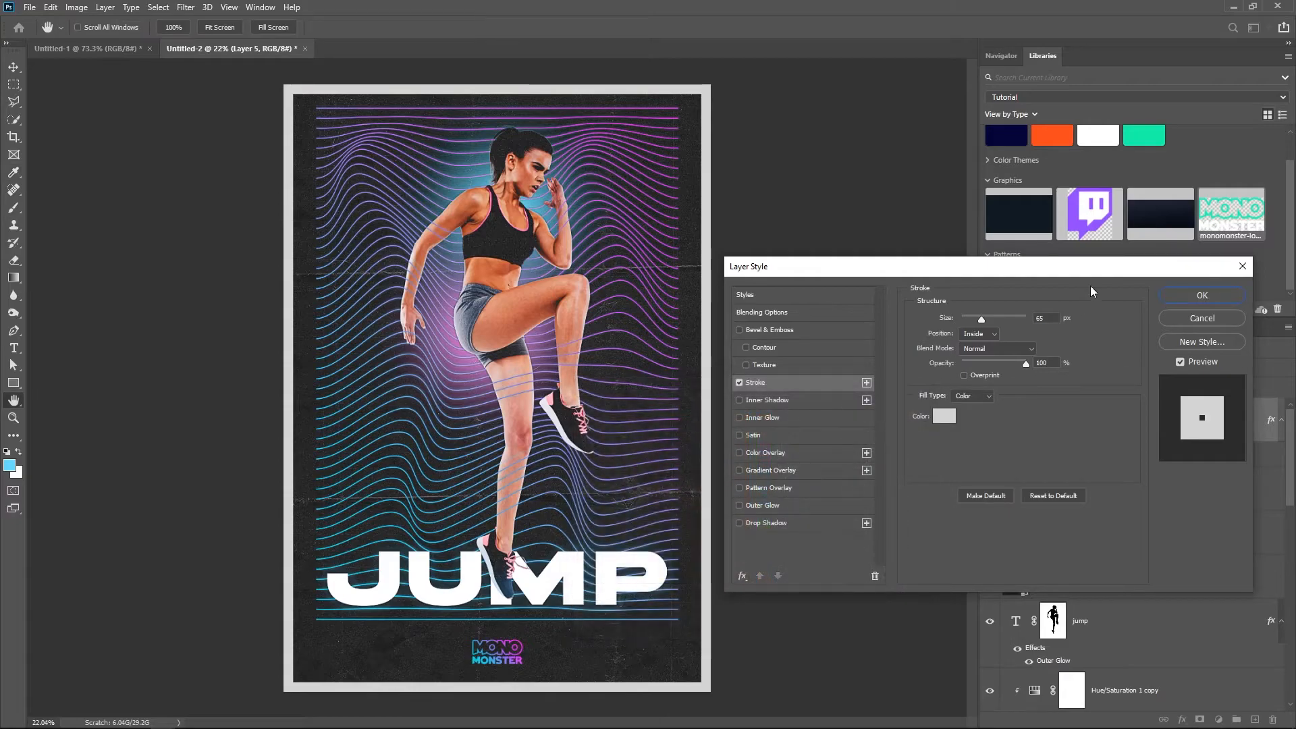
click(1201, 295)
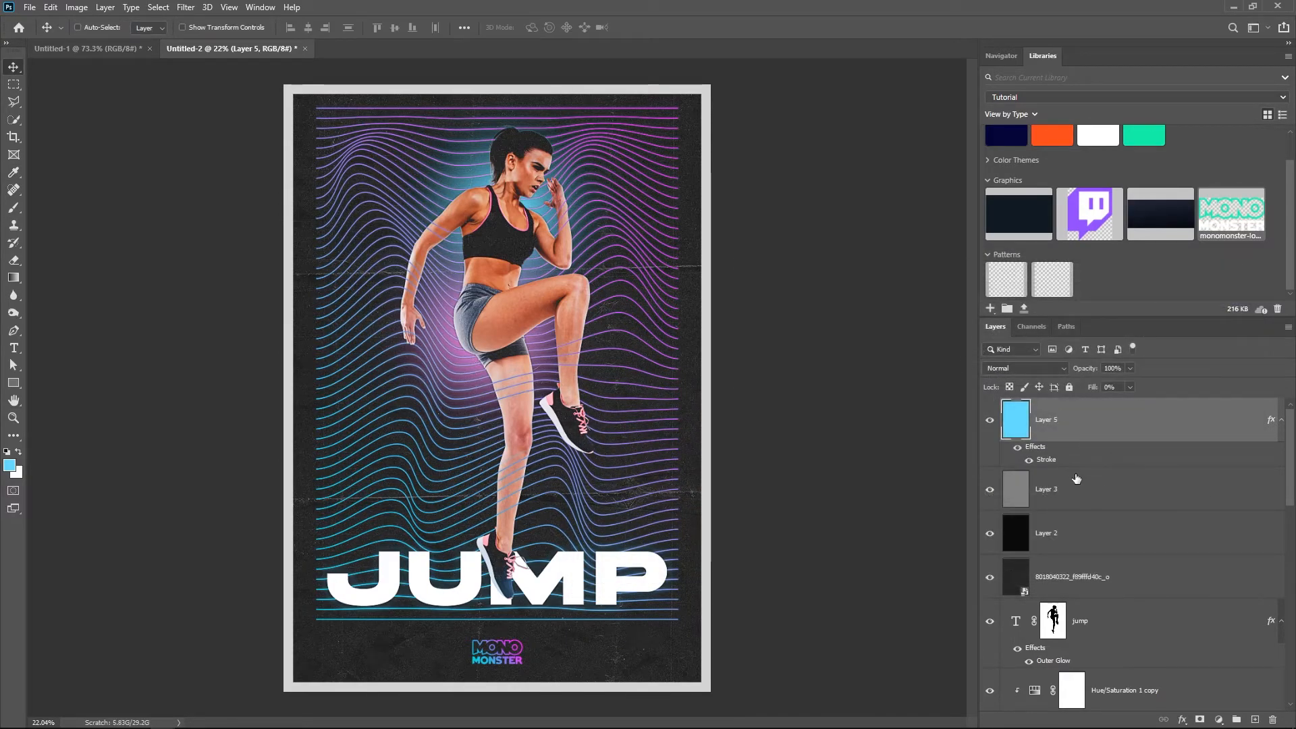
Shift the athlete, wavy lines and JUMP title slightly down within the border, and delete the old sharpening layer, Layer 3.
scroll(1108, 497, down, 3)
scroll(1127, 450, up, 2)
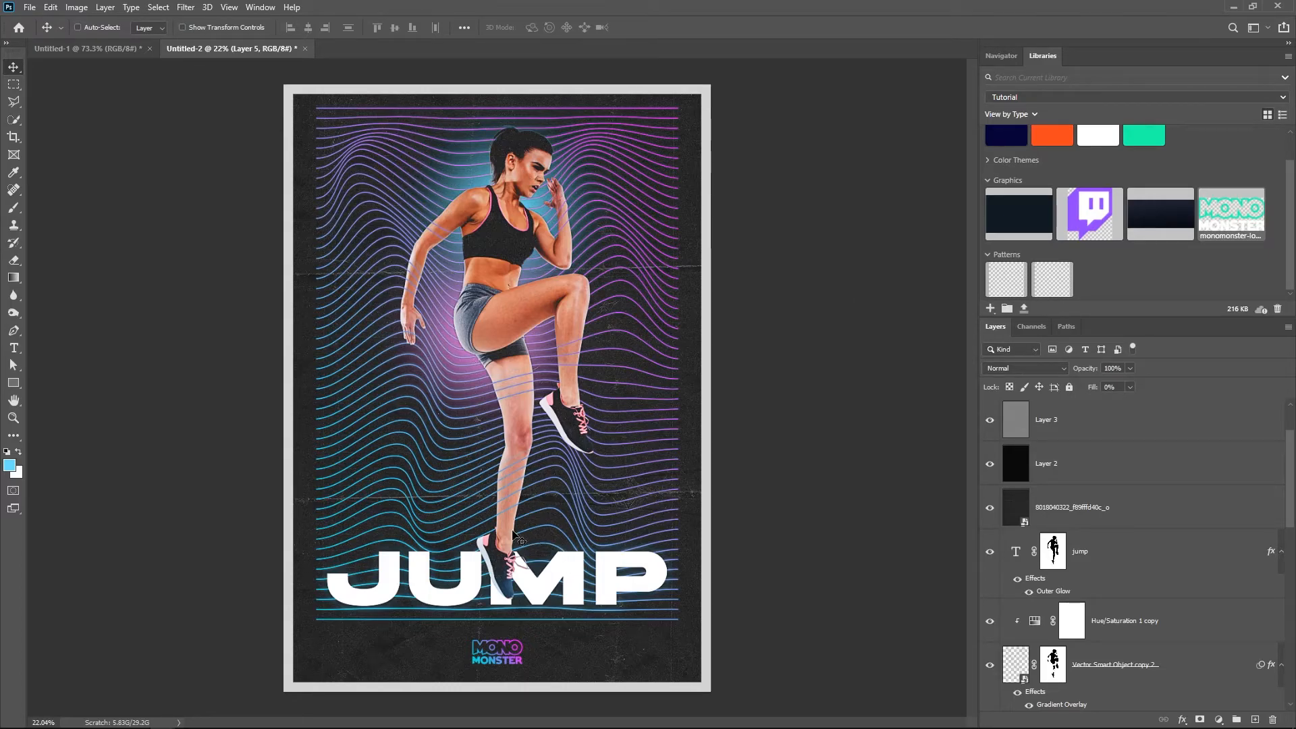
click(1094, 508)
click(1016, 464)
scroll(1094, 486, down, 1)
click(1093, 483)
scroll(1129, 529, down, 3)
shift+click(1102, 579)
scroll(1102, 580, down, 1)
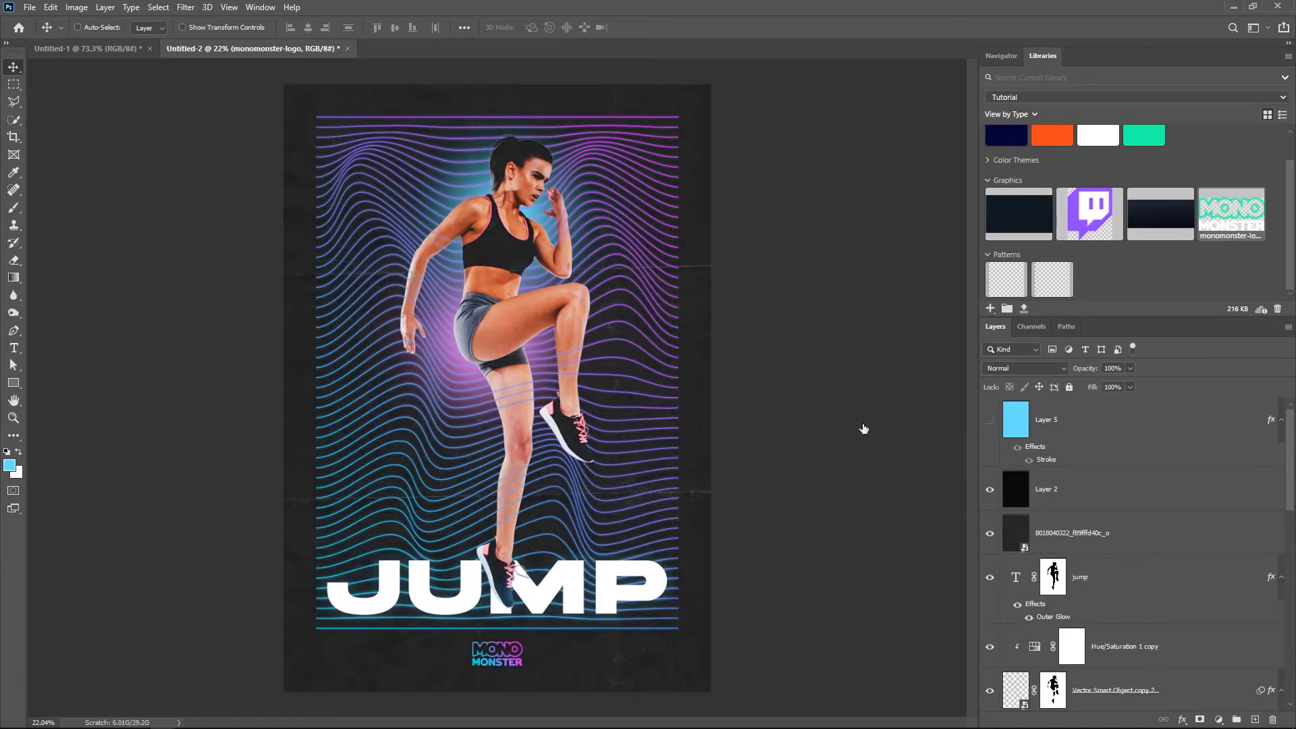
Stamp the visible poster onto a new top layer, apply High Pass and blend it in Hard Light at 88% opacity.
click(1099, 433)
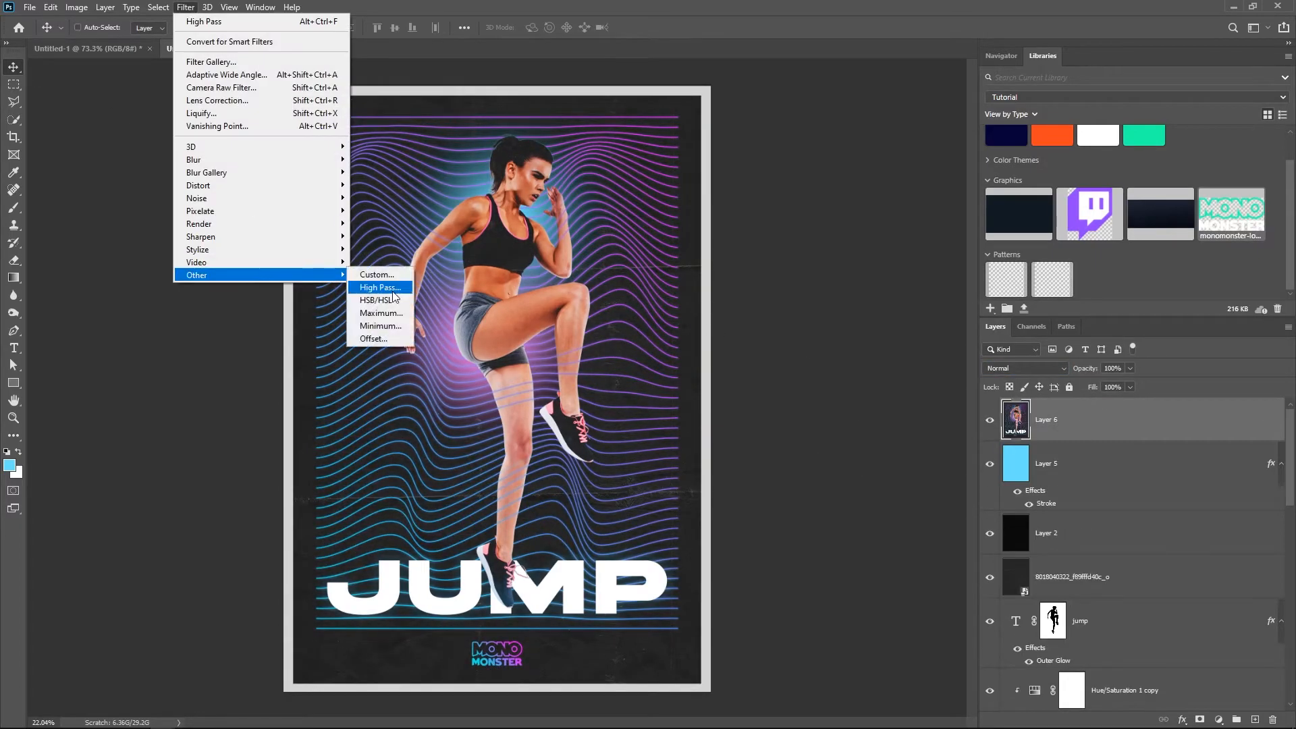
click(392, 289)
key(Return)
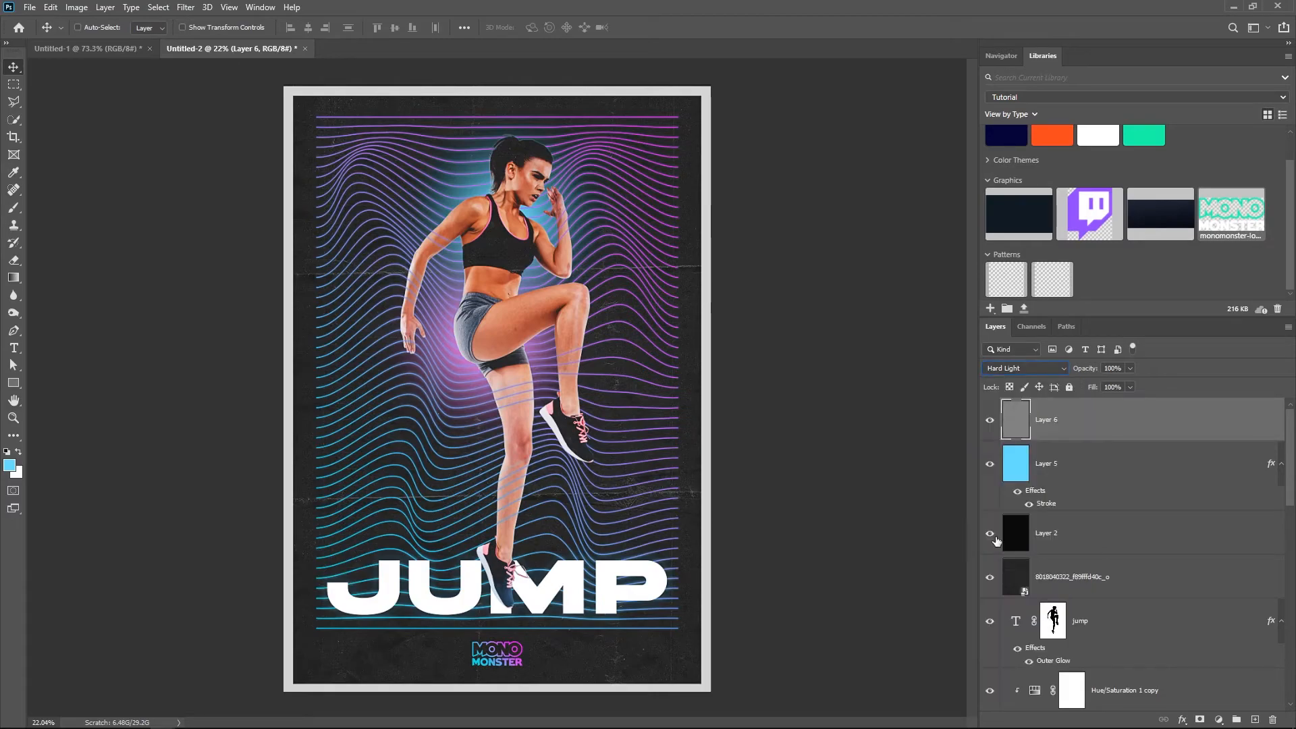
key(8)
key(8)
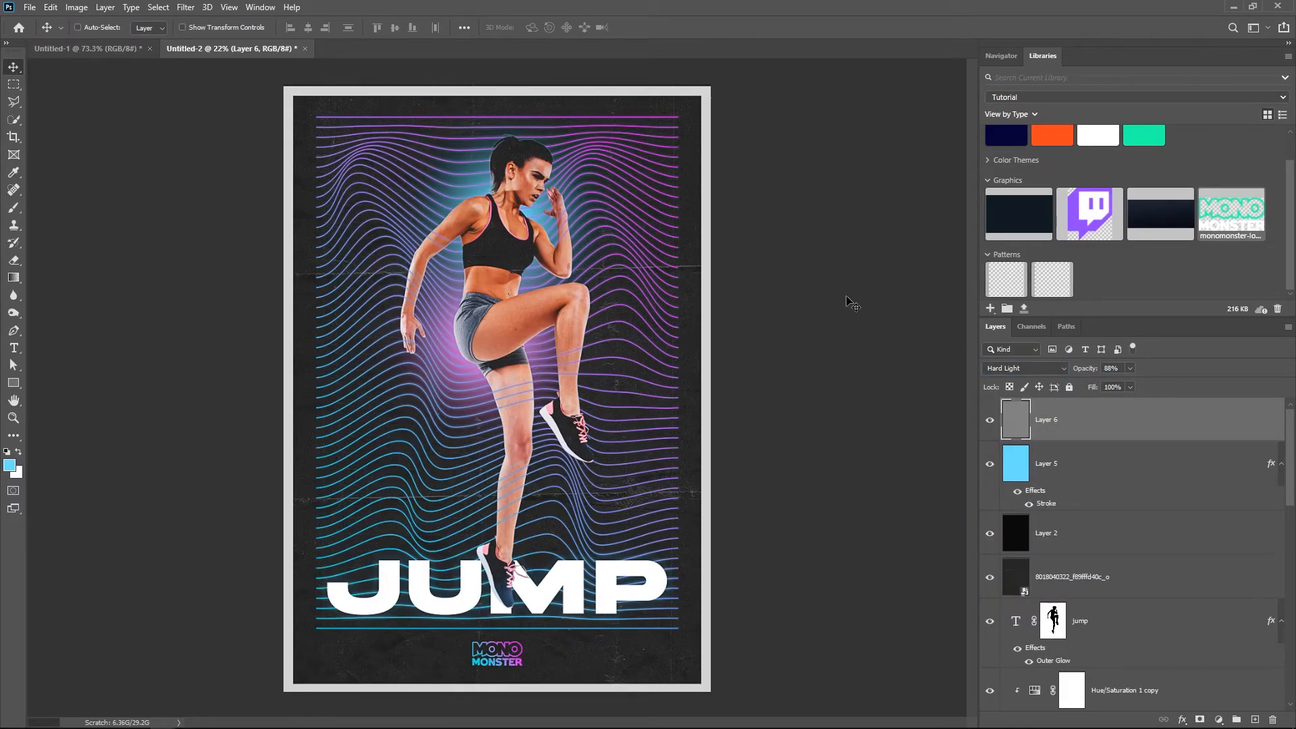
Review the finished poster in full-screen mode and look through its layer stack.
key(f)
key(f)
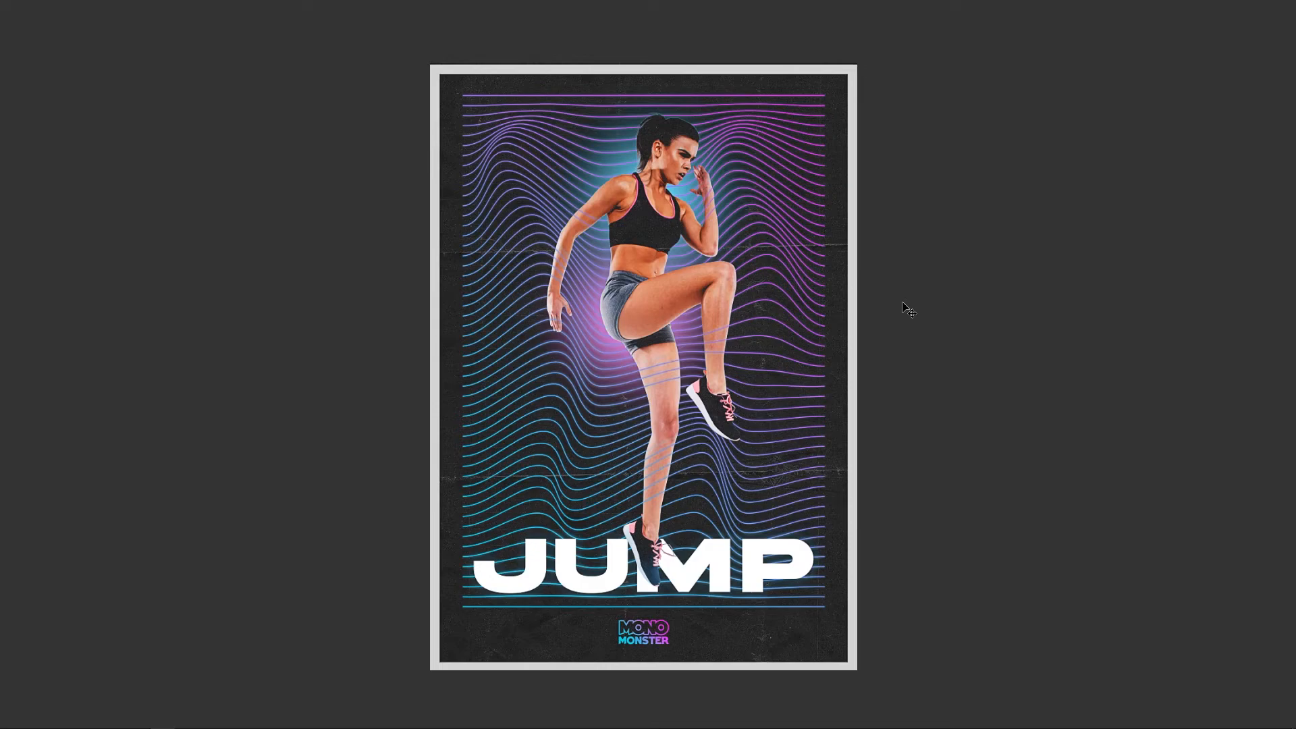
scroll(909, 307, up, 1)
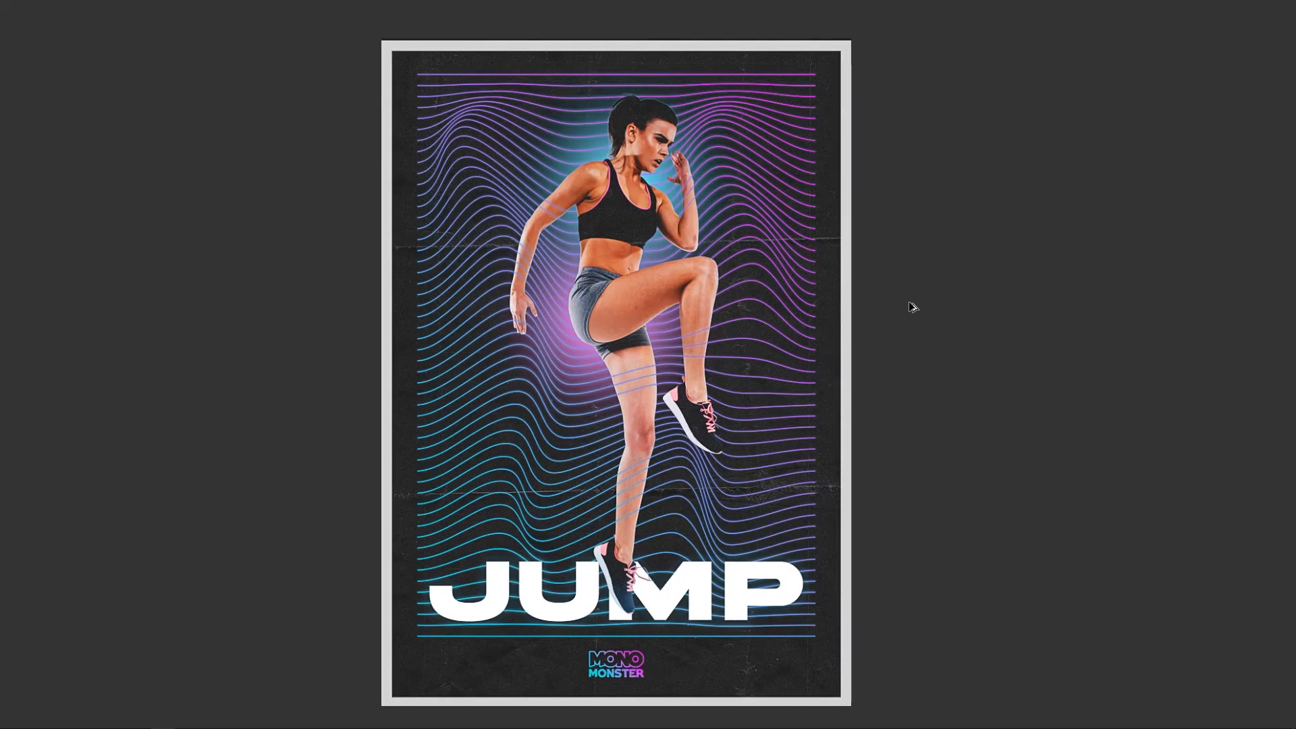
key(f)
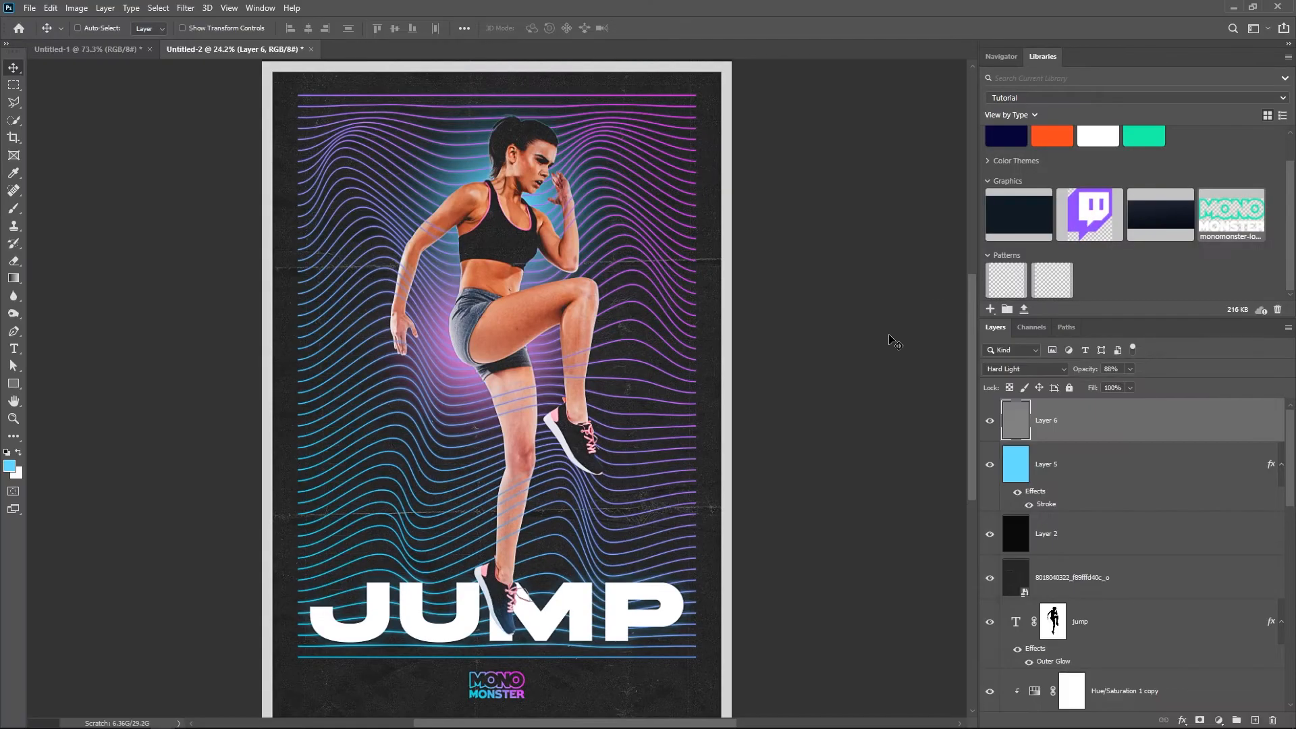
scroll(864, 349, down, 1)
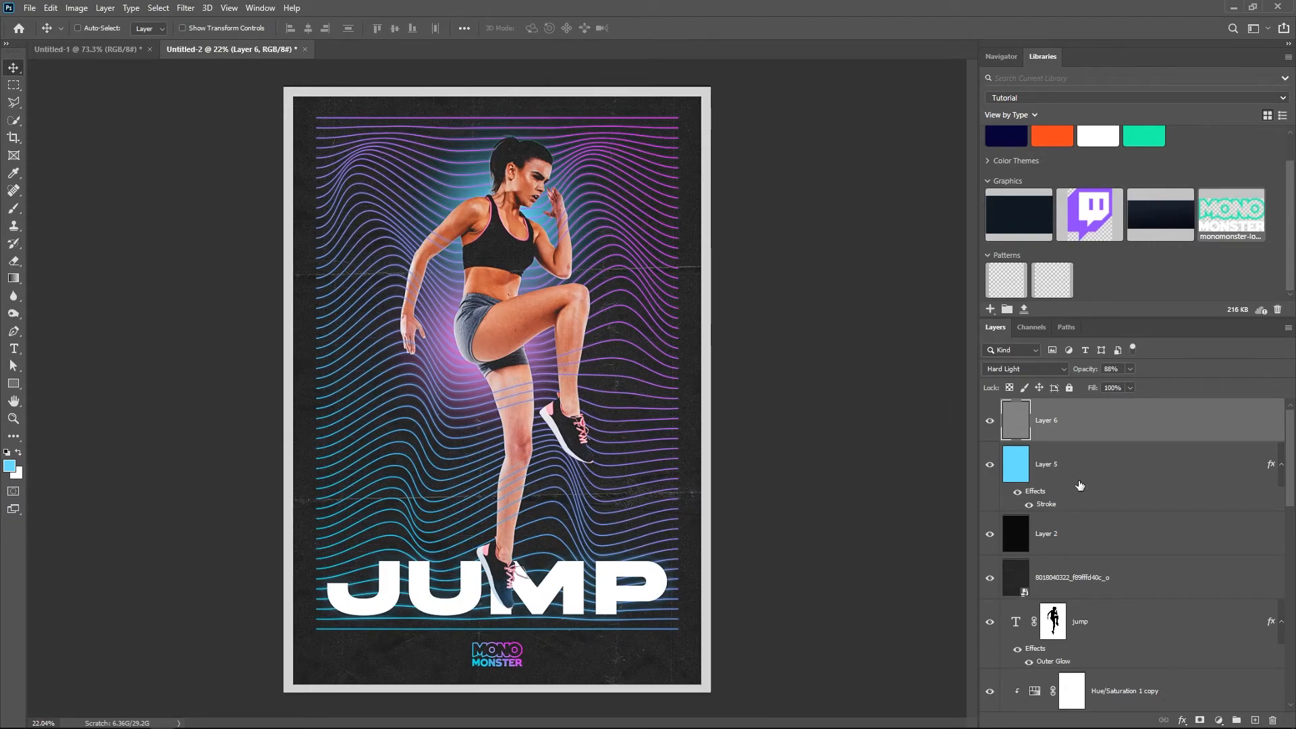
scroll(1108, 538, down, 10)
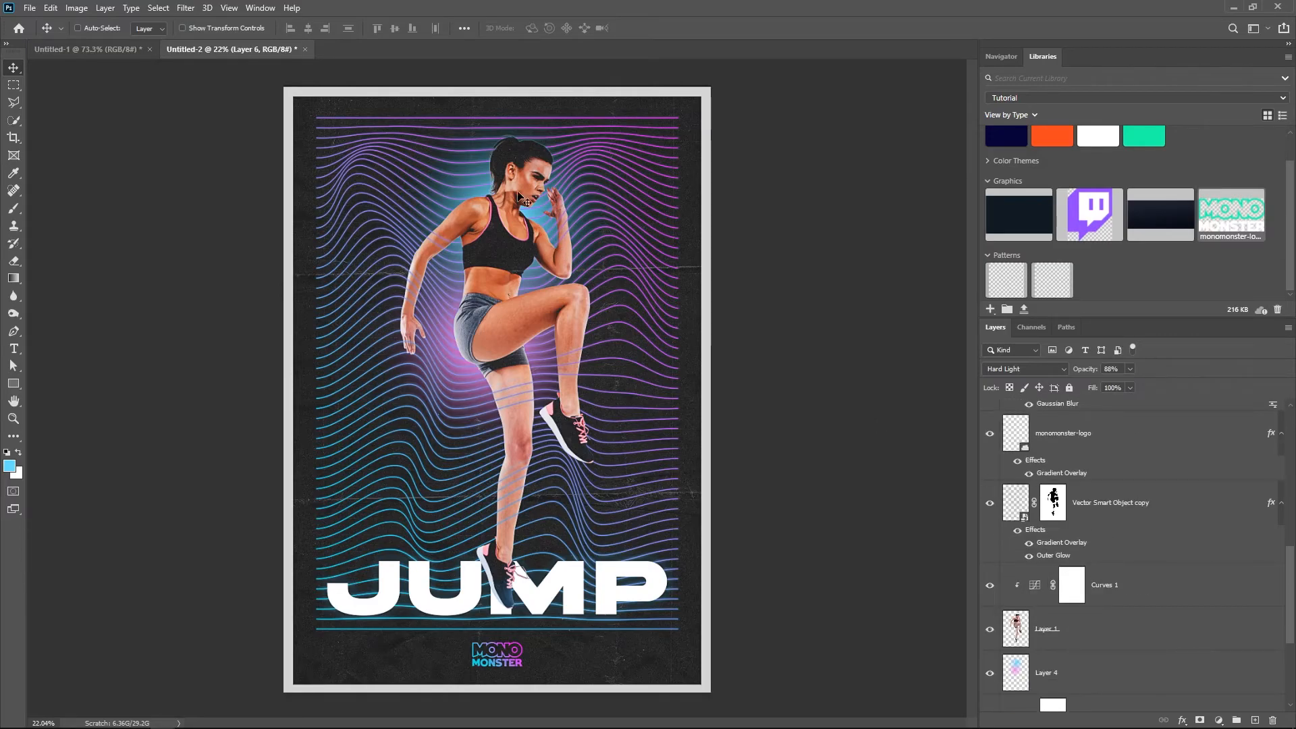
Apply Smart Sharpen to the athlete layer, Layer 1, with amount 150%, radius 1.0 px, noise reduction 10% and Gaussian Blur removal.
scroll(520, 172, up, 8)
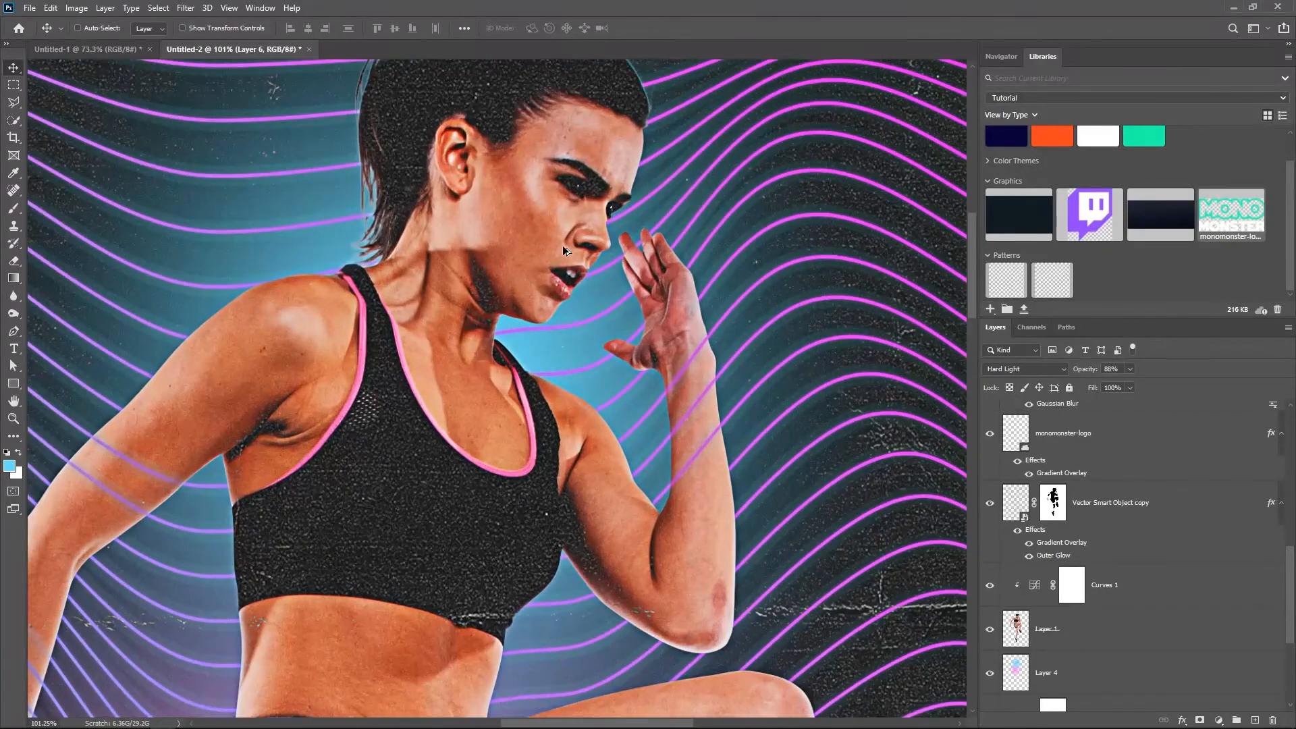
scroll(562, 247, down, 2)
scroll(1106, 527, down, 3)
click(1106, 503)
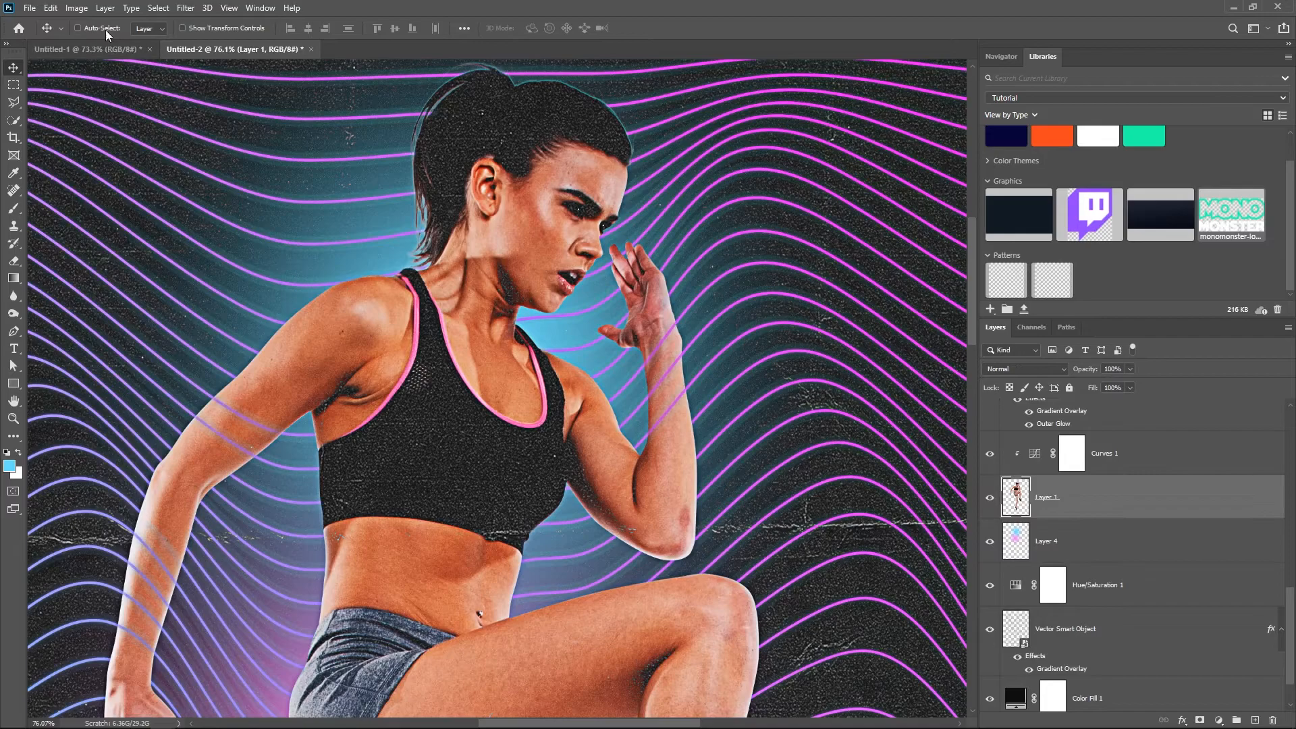
click(187, 8)
mouse_move(251, 237)
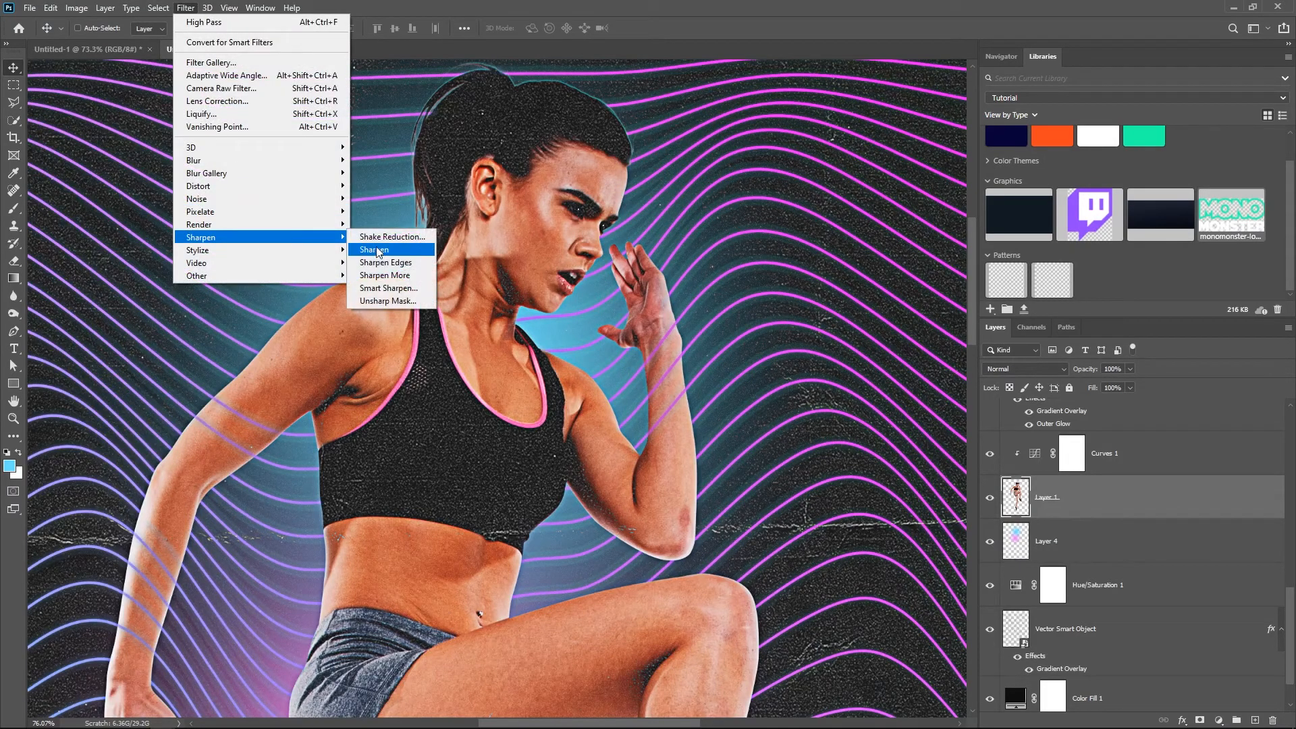
click(404, 289)
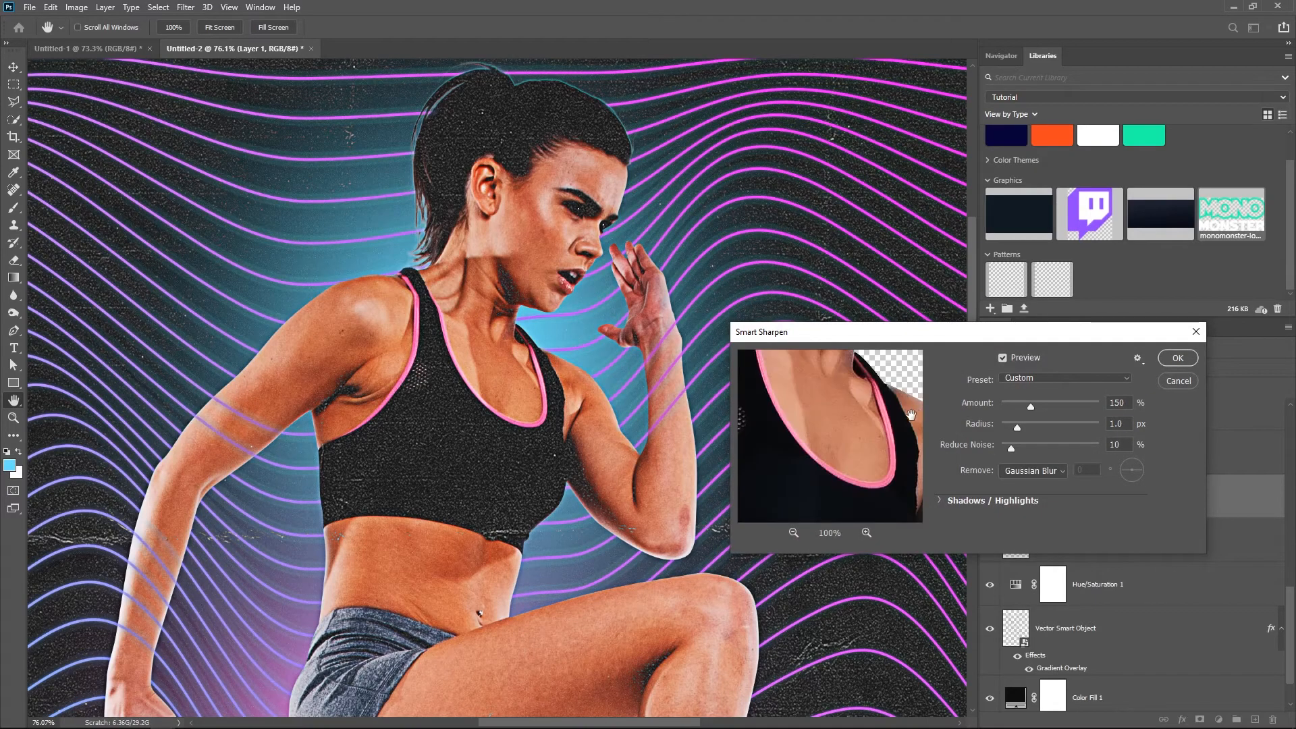
drag(868, 410, 872, 427)
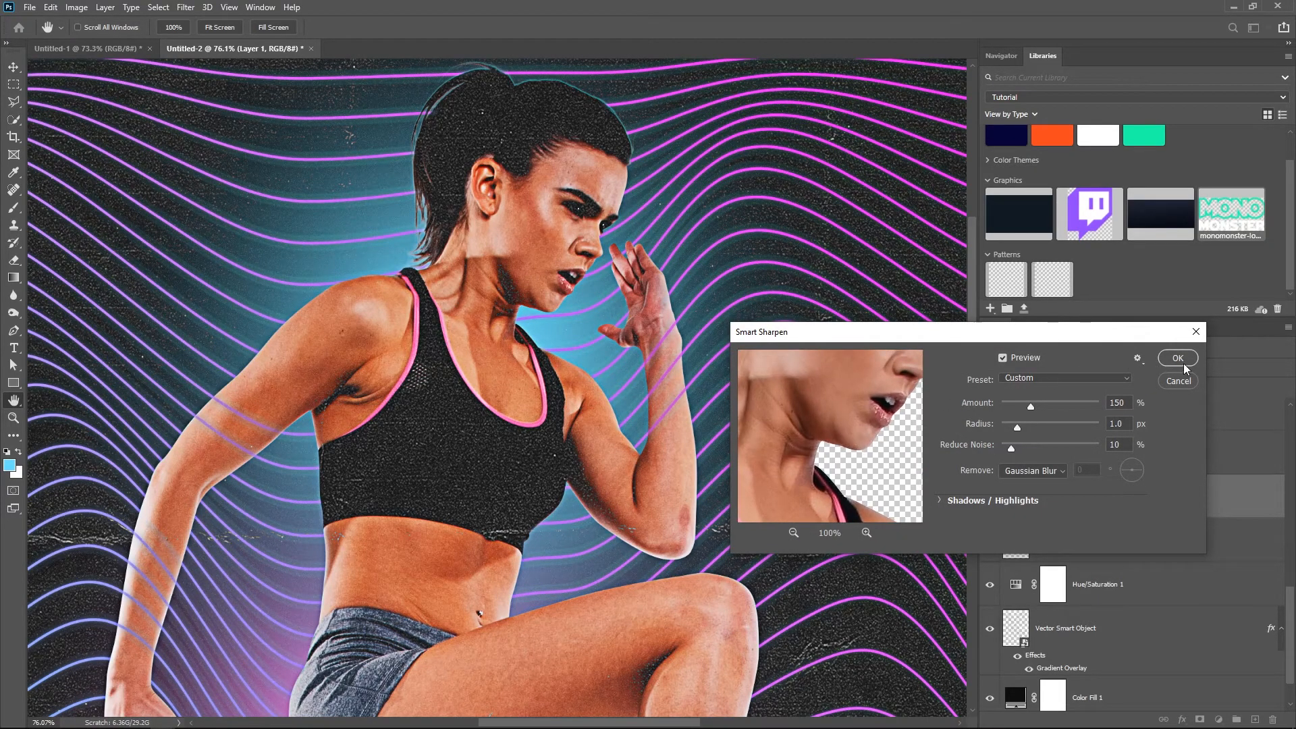
click(1178, 359)
scroll(1017, 500, up, 5)
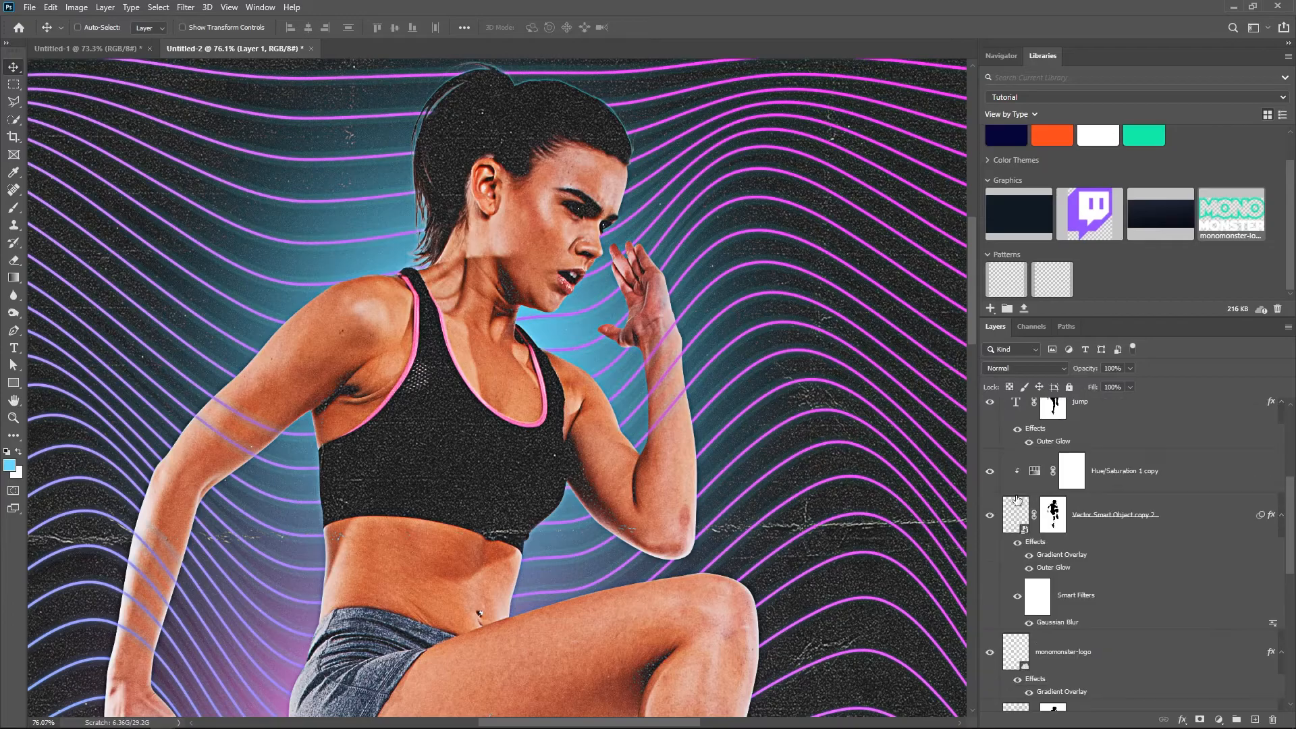
scroll(739, 387, down, 10)
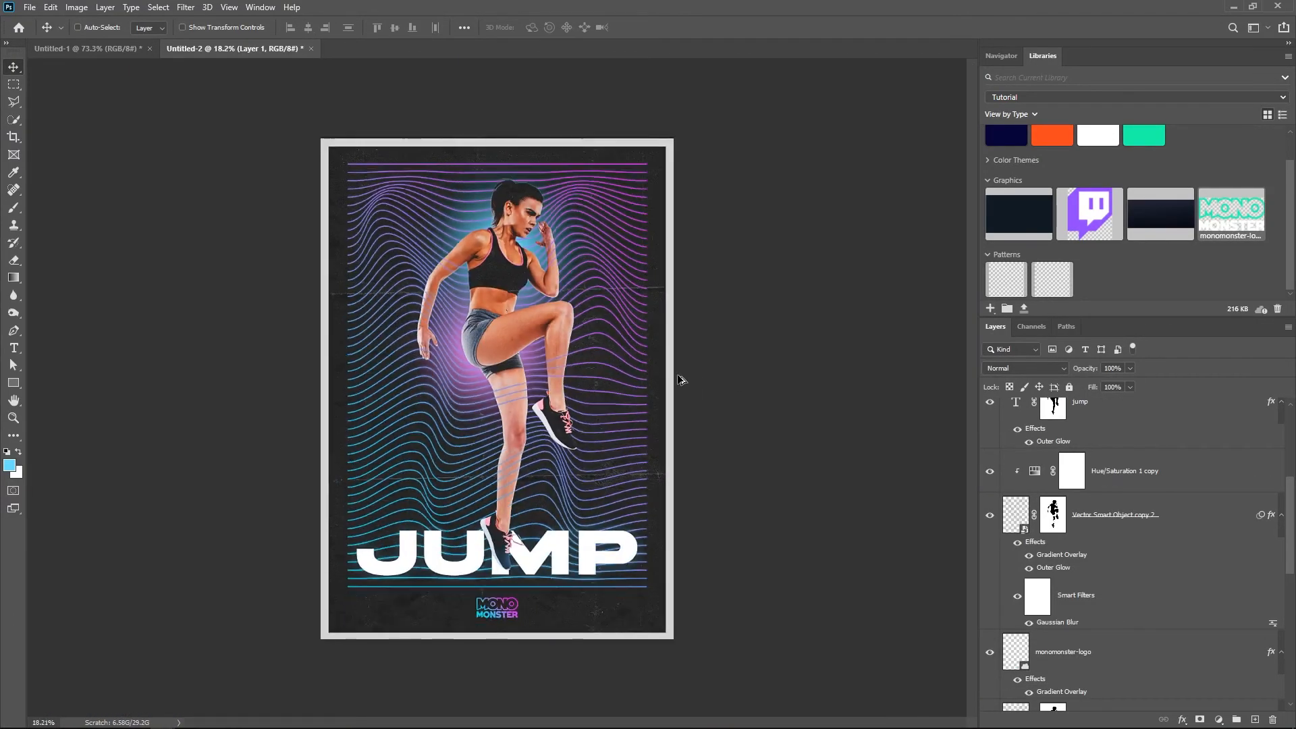